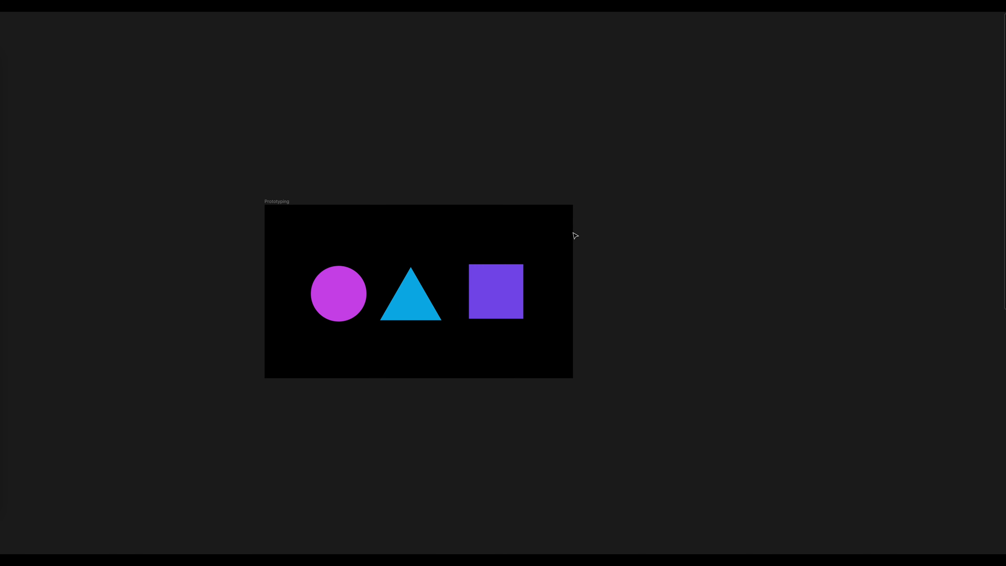
# Move the circle, triangle and square out of the Prototyping frame onto the empty canvas above it.
pyautogui.moveTo(564, 237); pyautogui.dragTo(331, 313)
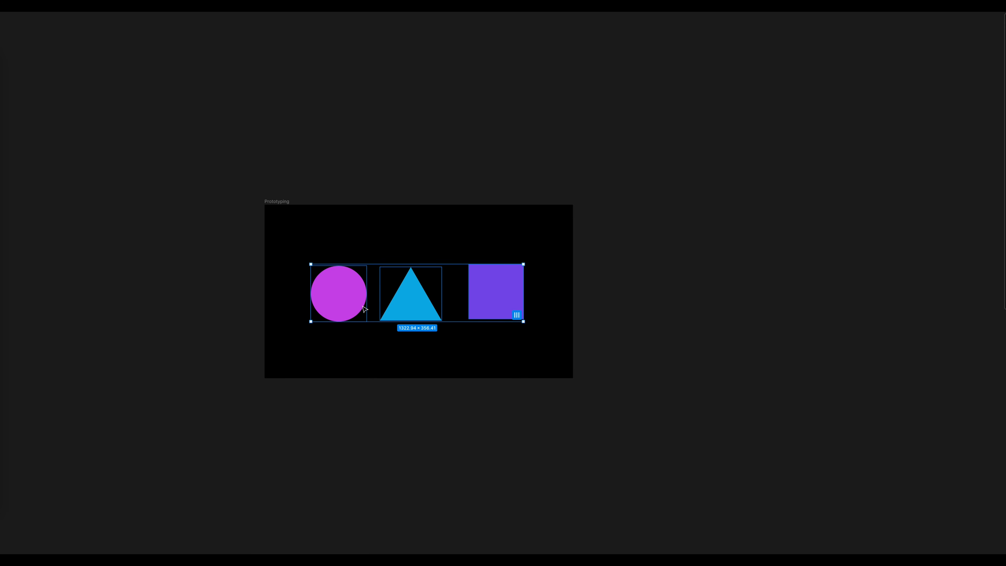
pyautogui.hotkey('ctrl', 'x')
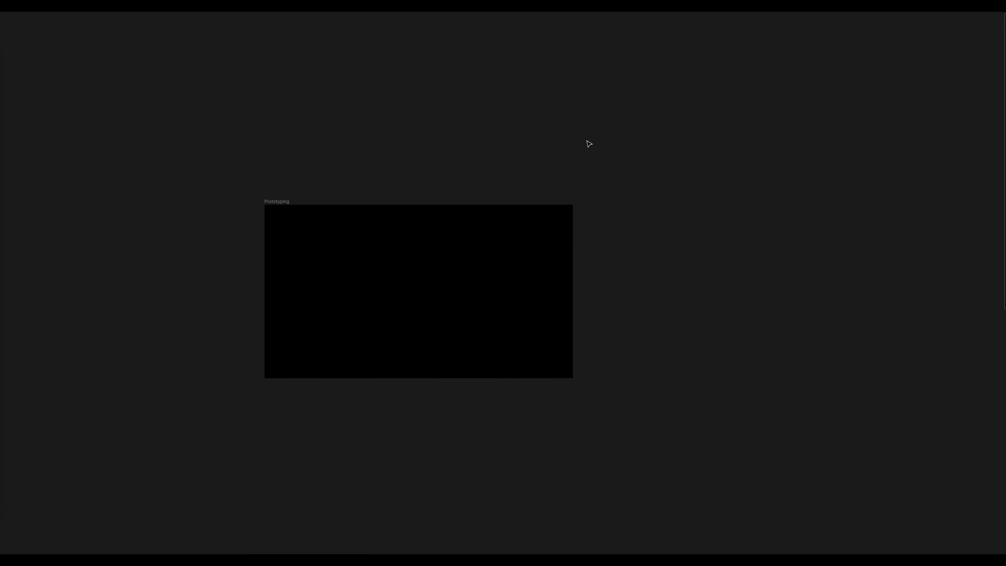
pyautogui.hotkey('ctrl', 'v')
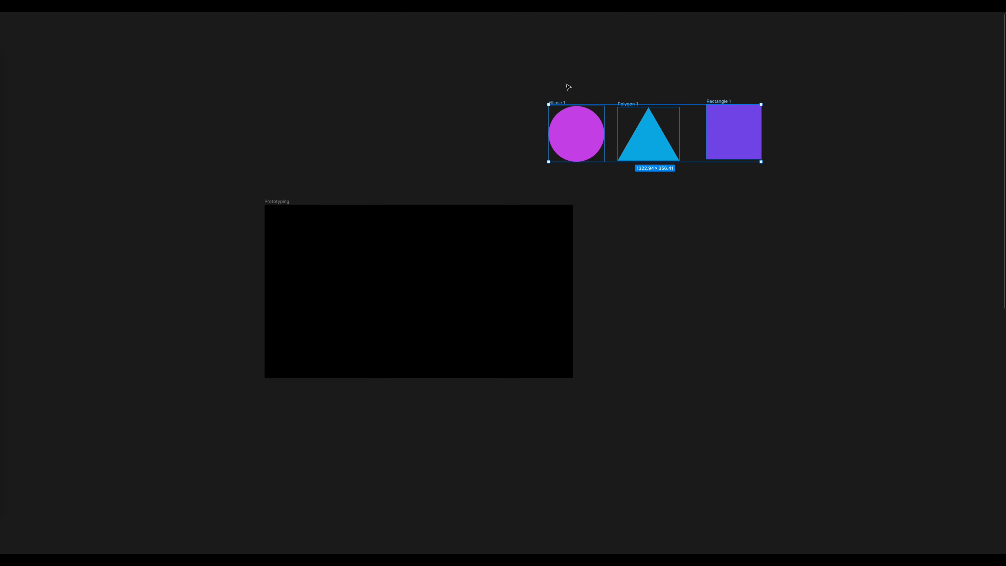
# Bring back the editor interface and turn the three selected shapes into multiple separate components.
pyautogui.hotkey('ctrl', '\\')
pyautogui.click(492, 21)
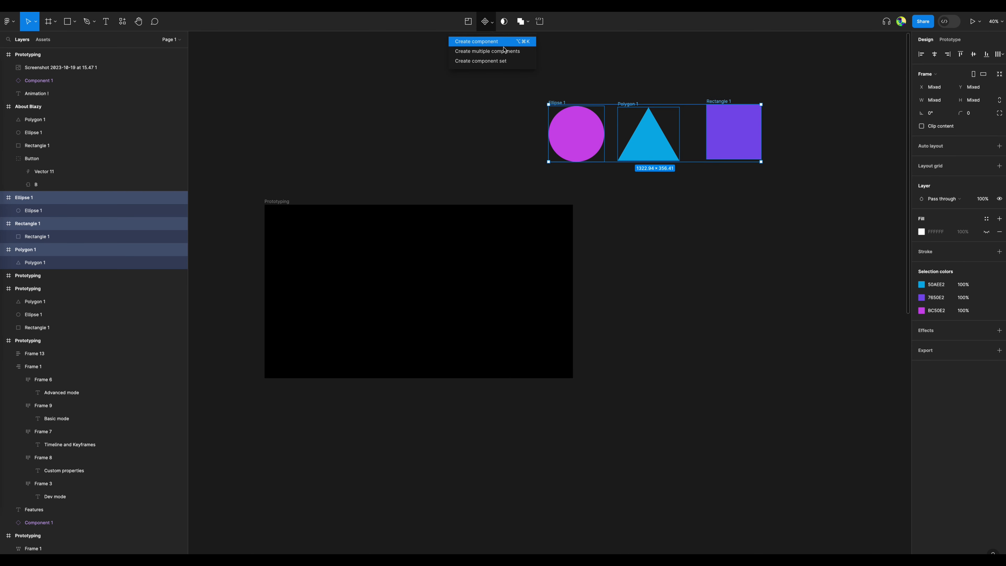
pyautogui.click(481, 50)
pyautogui.click(632, 89)
pyautogui.moveTo(667, 80); pyautogui.dragTo(514, 114)
pyautogui.moveTo(701, 116); pyautogui.dragTo(371, 208)
pyautogui.moveTo(437, 167); pyautogui.dragTo(526, 212)
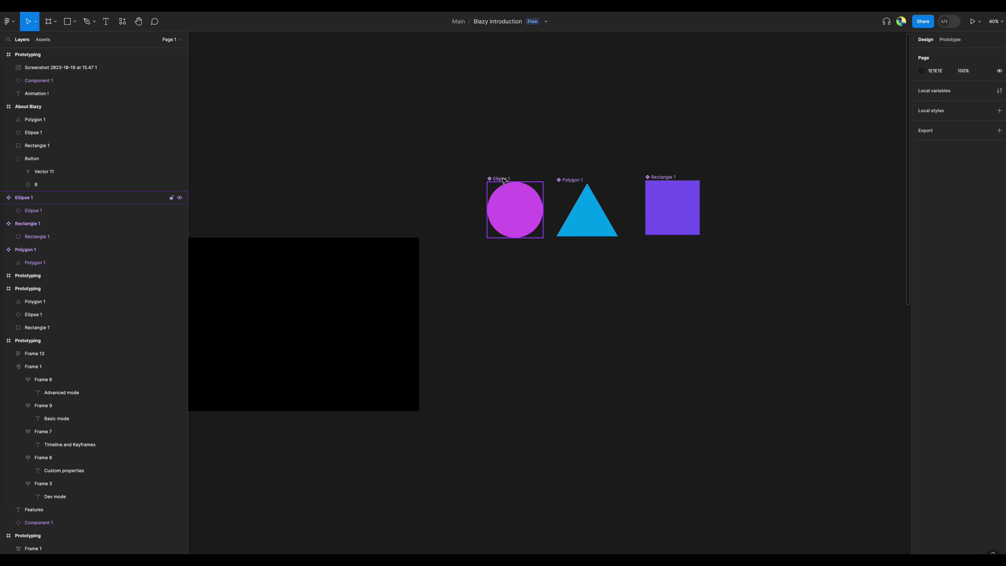
# Add a second variant to each of the Ellipse 1, Polygon 1 and Rectangle 1 components.
pyautogui.click(526, 210)
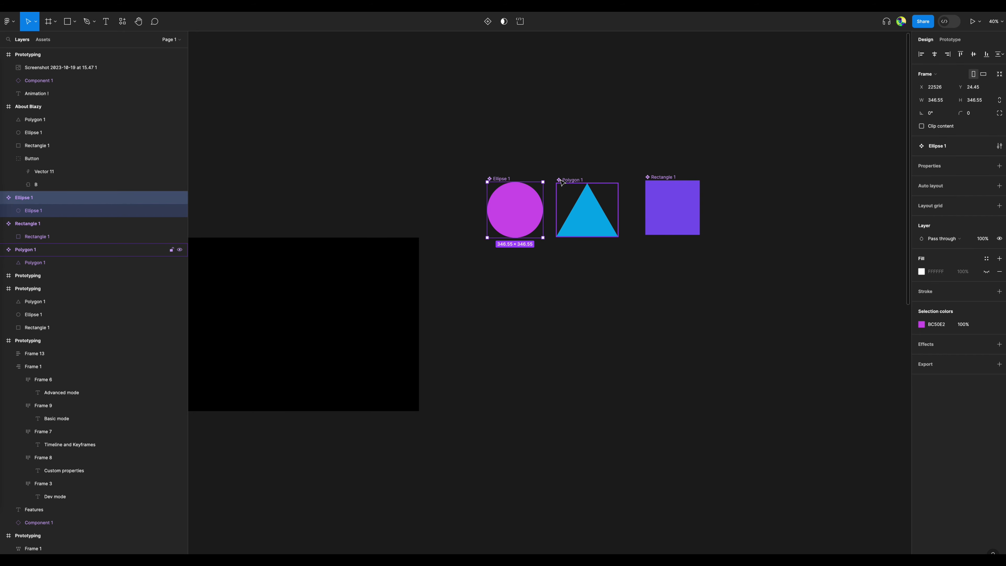
pyautogui.click(486, 22)
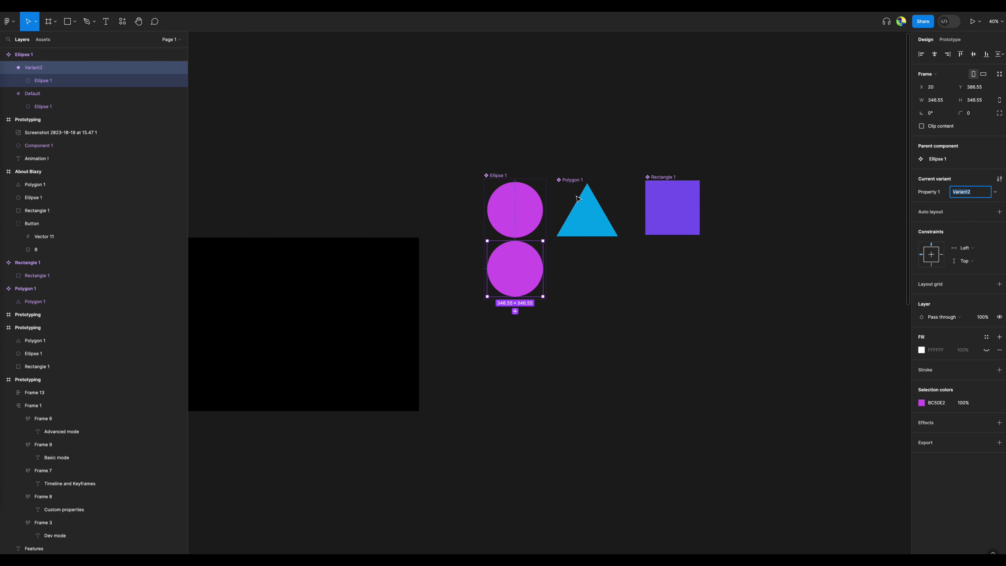
pyautogui.click(577, 180)
pyautogui.click(487, 22)
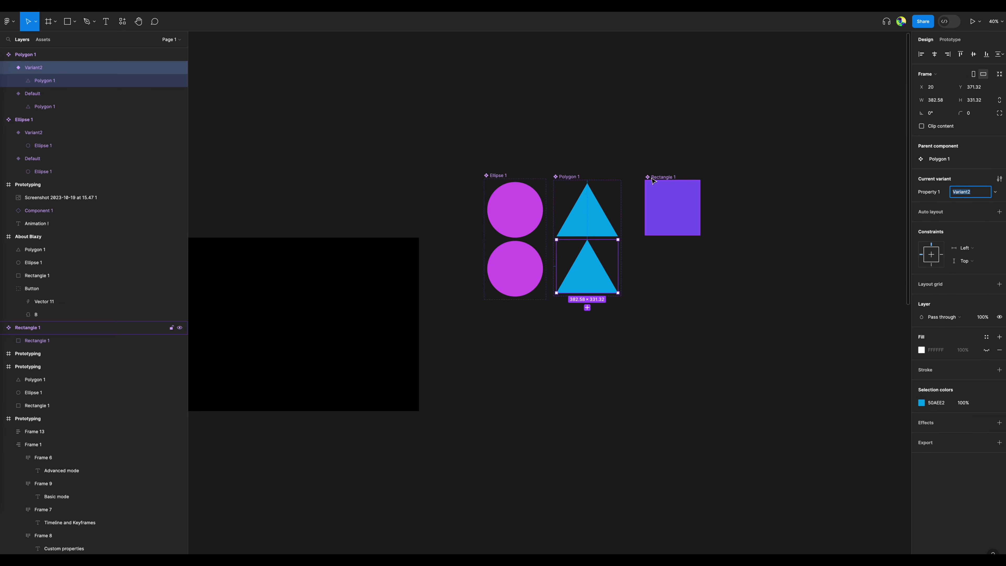
pyautogui.click(659, 192)
pyautogui.click(488, 22)
# Shrink the circle in the Ellipse 1 component's Variant2 around its centre to about 218 × 218.
pyautogui.click(525, 214)
pyautogui.scroll(5, 525, 214)
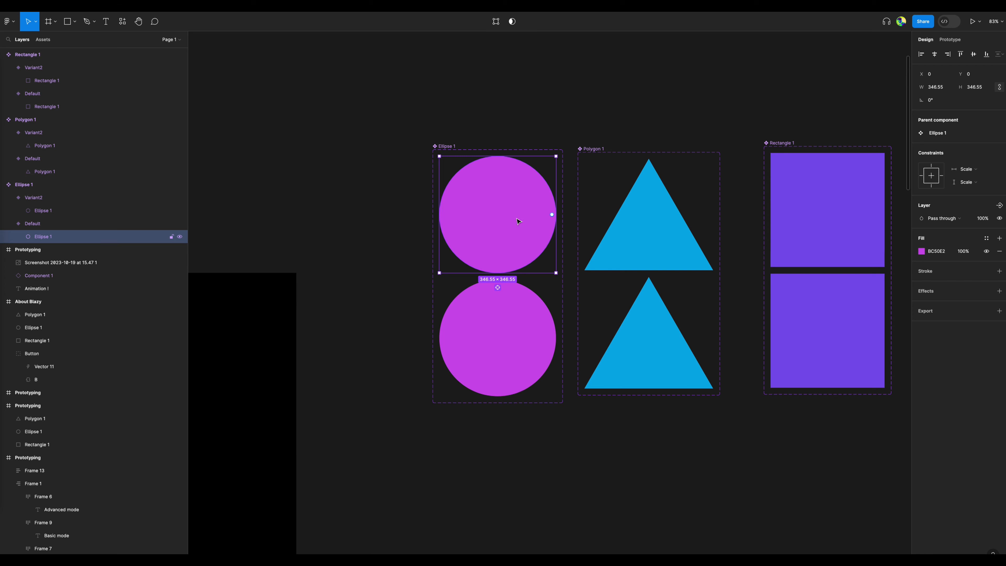
pyautogui.click(508, 339)
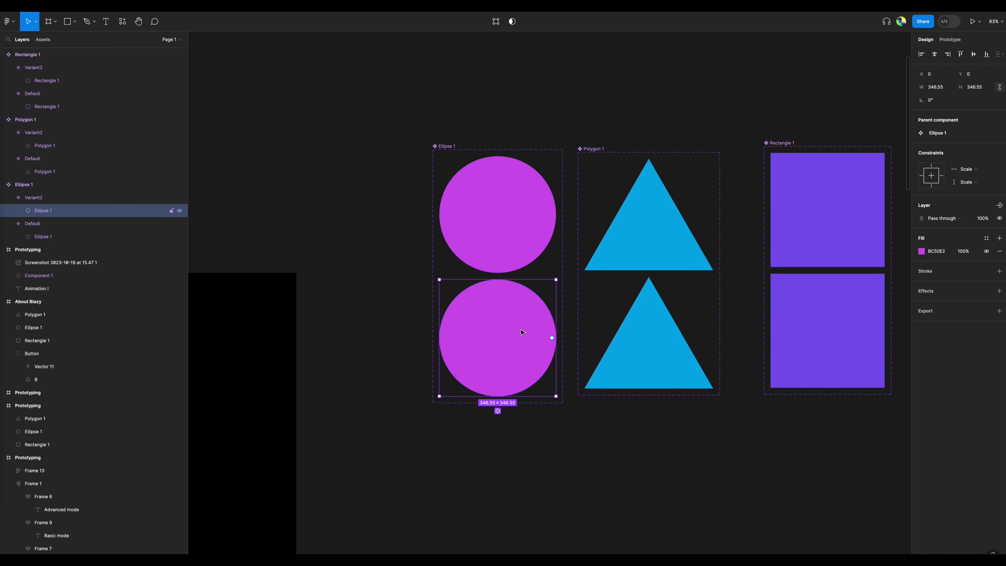
pyautogui.scroll(3, 521, 332)
pyautogui.scroll(-1, 573, 264)
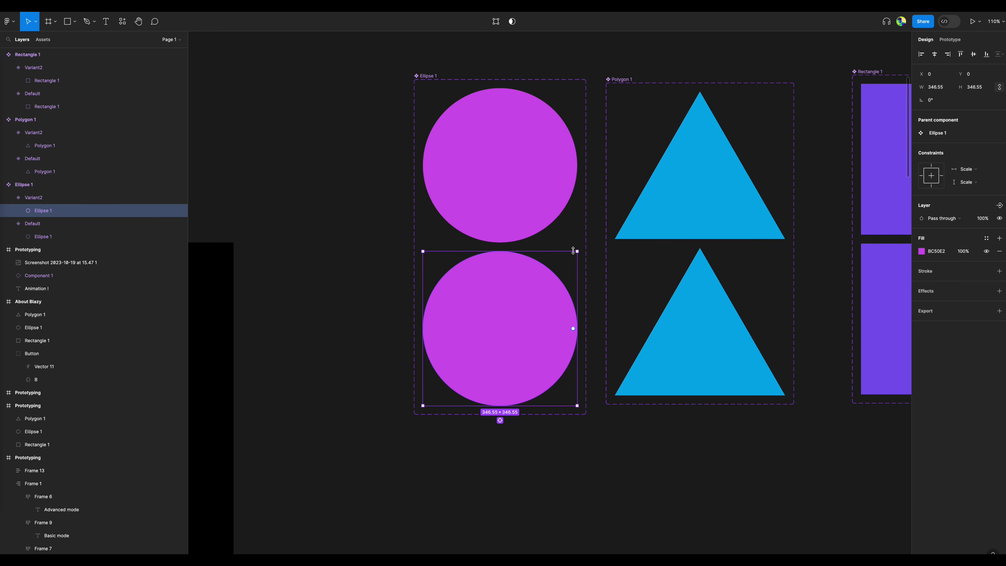
pyautogui.moveTo(576, 253); pyautogui.dragTo(548, 280)
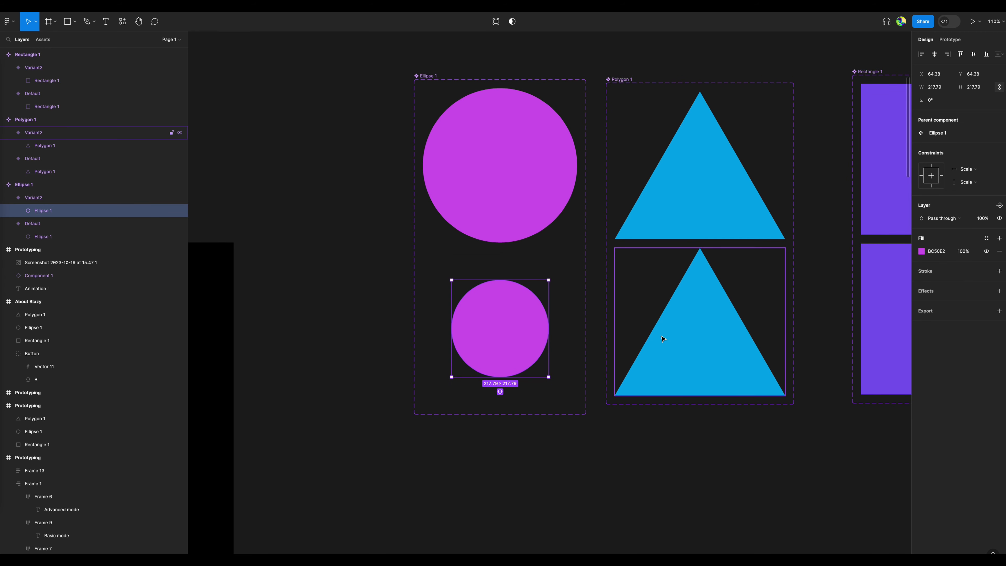
# Rotate the triangle inside the Polygon 1 component's Variant2 so it is tilted.
pyautogui.click(688, 312)
pyautogui.hscroll(5, 688, 311)
pyautogui.click(421, 332)
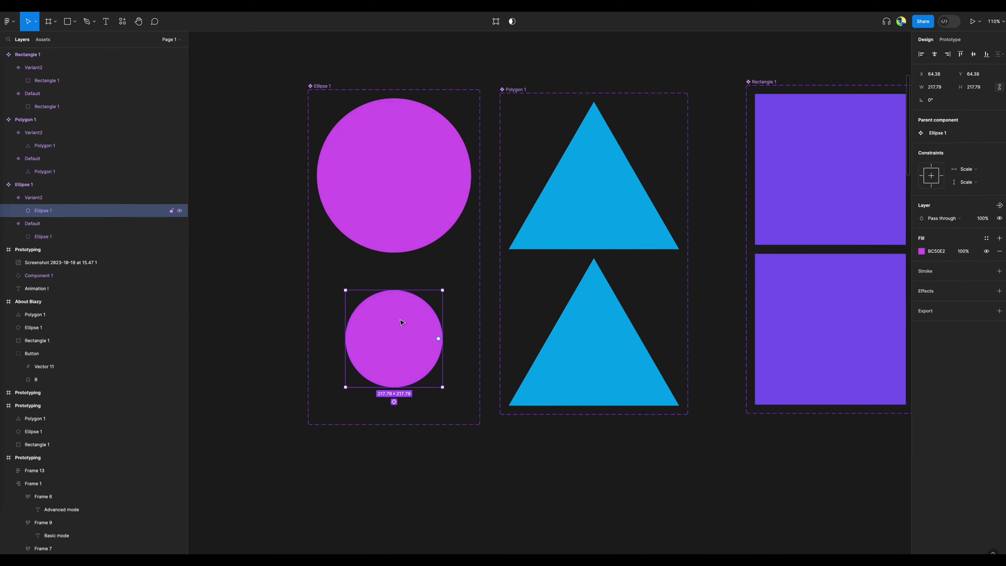
pyautogui.click(595, 342)
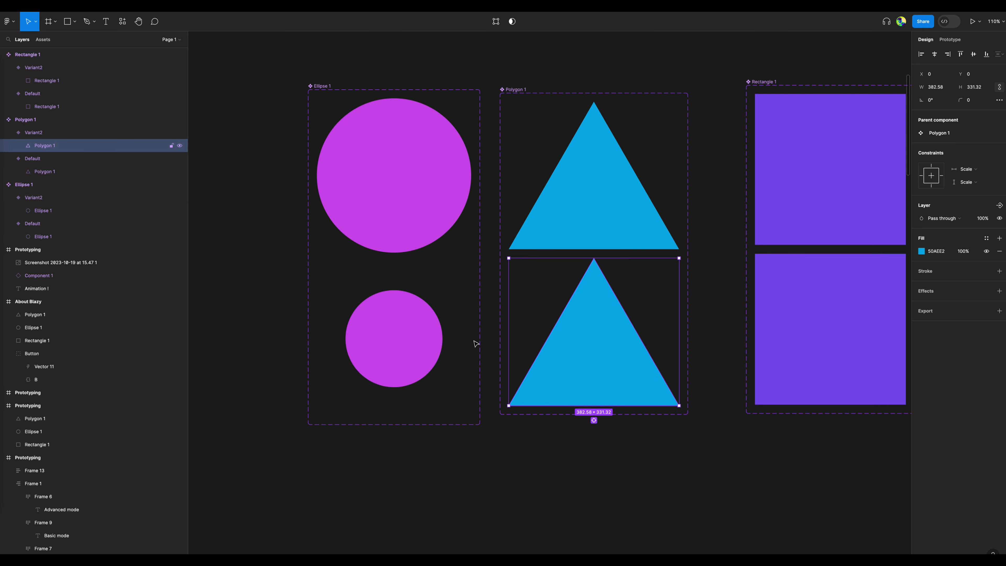
pyautogui.moveTo(680, 260); pyautogui.dragTo(710, 416)
pyautogui.click(709, 415)
# Shrink the square in the Rectangle 1 component's Variant2 and rotate it 45° into a small centred diamond.
pyautogui.hscroll(10, 481, 408)
pyautogui.click(488, 304)
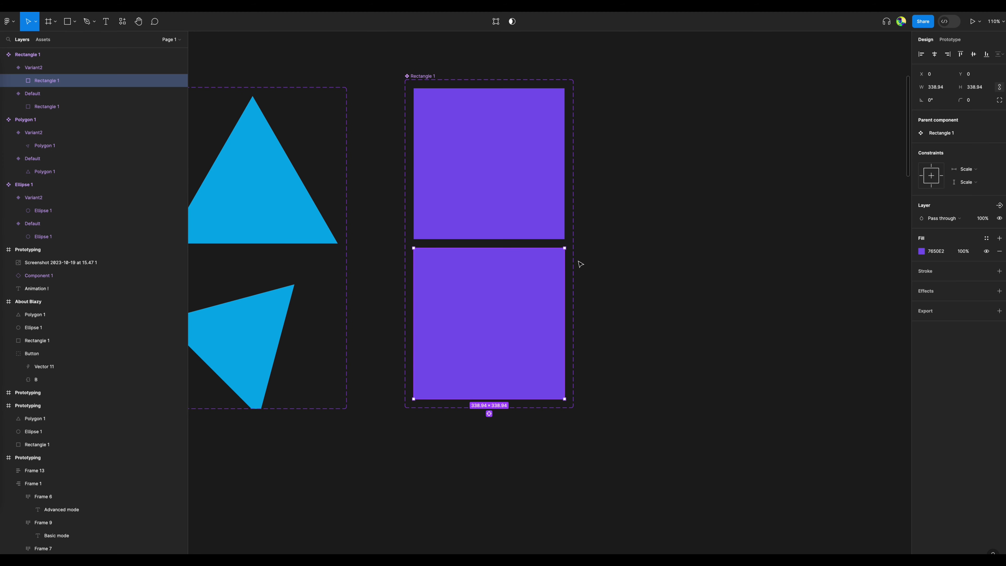
pyautogui.moveTo(567, 248); pyautogui.dragTo(487, 258)
pyautogui.click(625, 270)
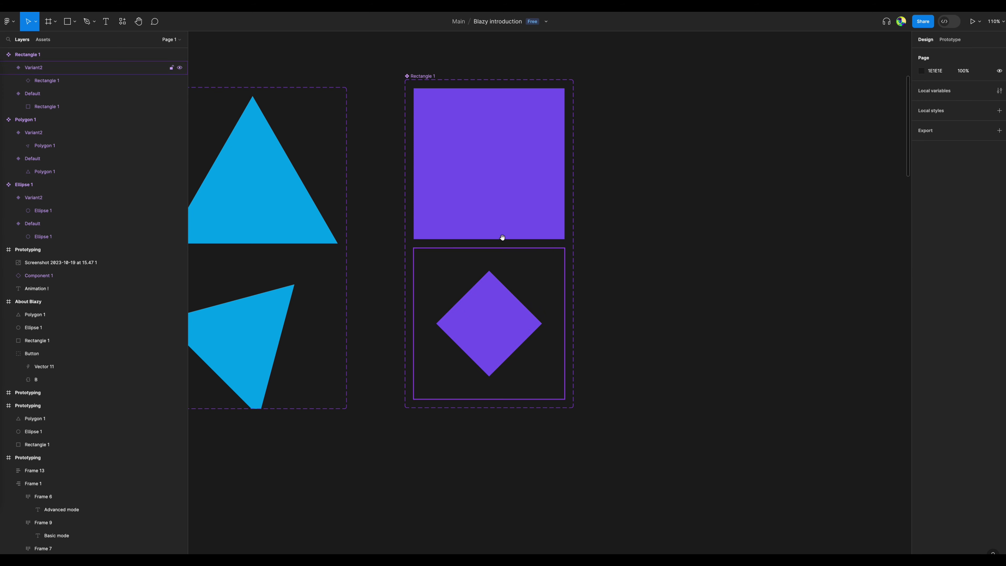
# Switch to prototyping and connect the circle component's Default variant to its Variant2.
pyautogui.moveTo(409, 219); pyautogui.dragTo(612, 247)
pyautogui.moveTo(289, 240); pyautogui.dragTo(444, 266)
pyautogui.click(445, 265)
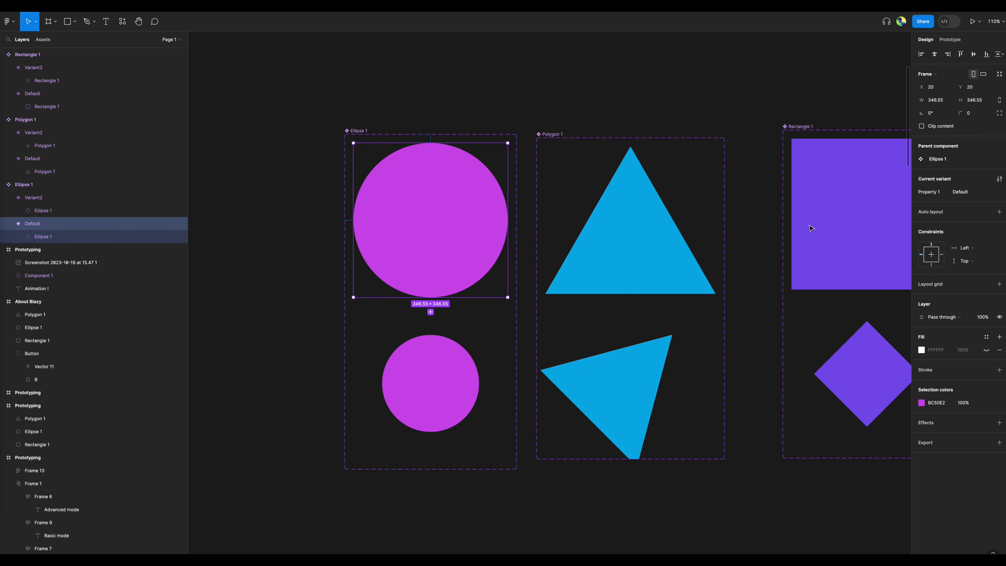
pyautogui.click(952, 39)
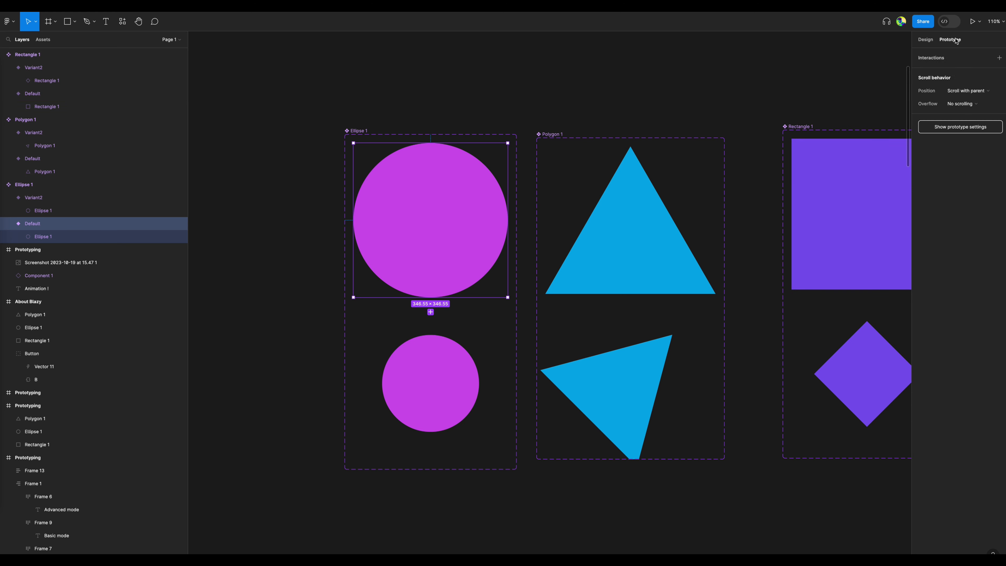
pyautogui.click(938, 61)
pyautogui.click(903, 69)
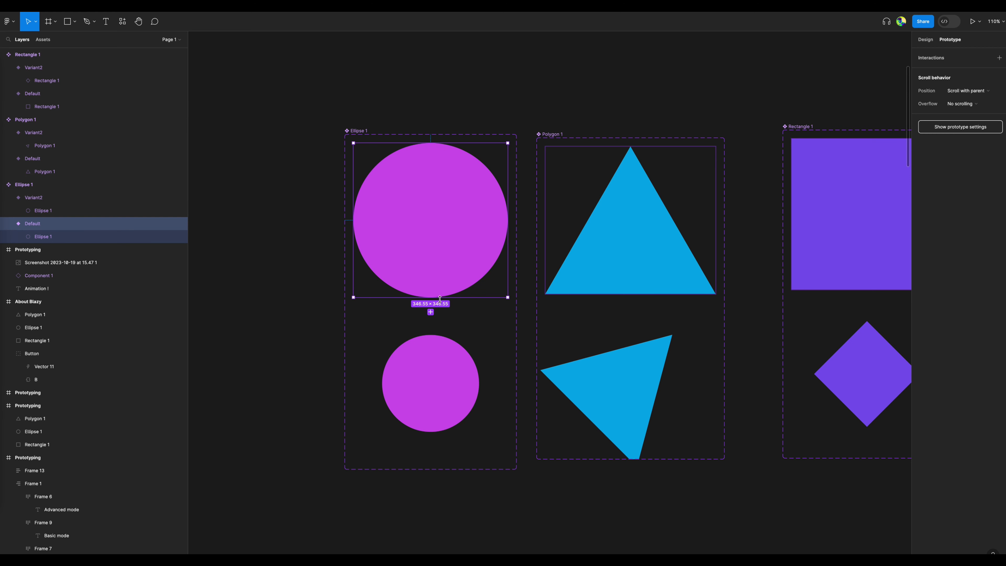
pyautogui.moveTo(430, 298); pyautogui.dragTo(430, 348)
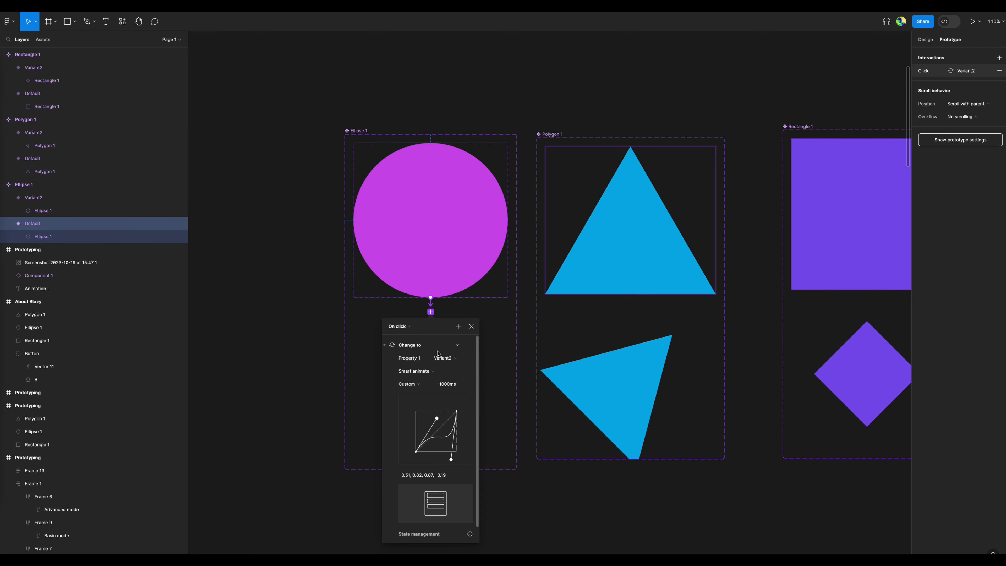
# Set the circle interaction's trigger to After delay with a delay of 100 ms.
pyautogui.click(408, 331)
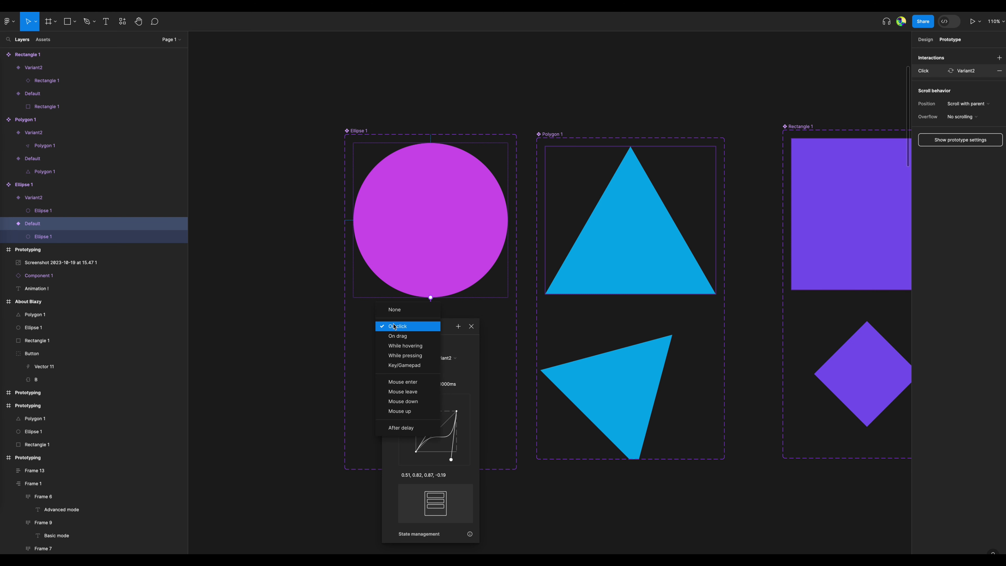
pyautogui.click(409, 428)
pyautogui.moveTo(393, 341); pyautogui.dragTo(383, 339)
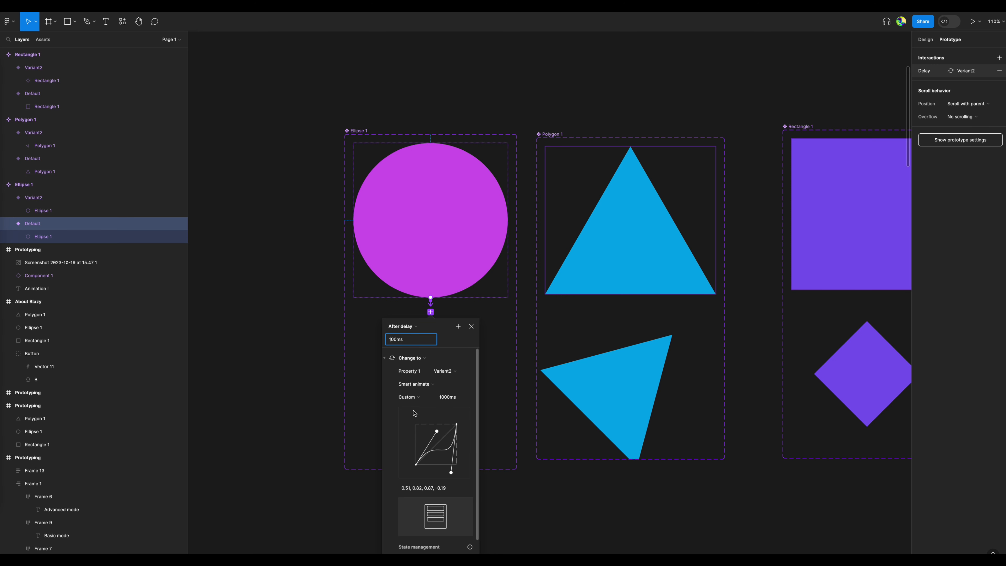
# Reshape the circle interaction's custom easing curve to 0, 1, 0.61, 0.19 and close its settings.
pyautogui.moveTo(436, 434); pyautogui.dragTo(415, 424)
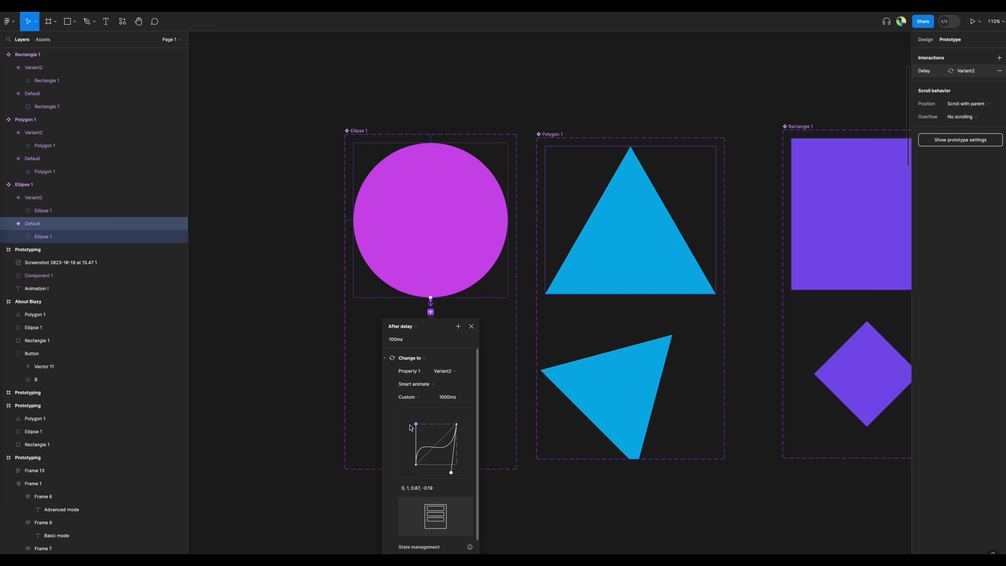
pyautogui.moveTo(451, 472); pyautogui.dragTo(444, 461)
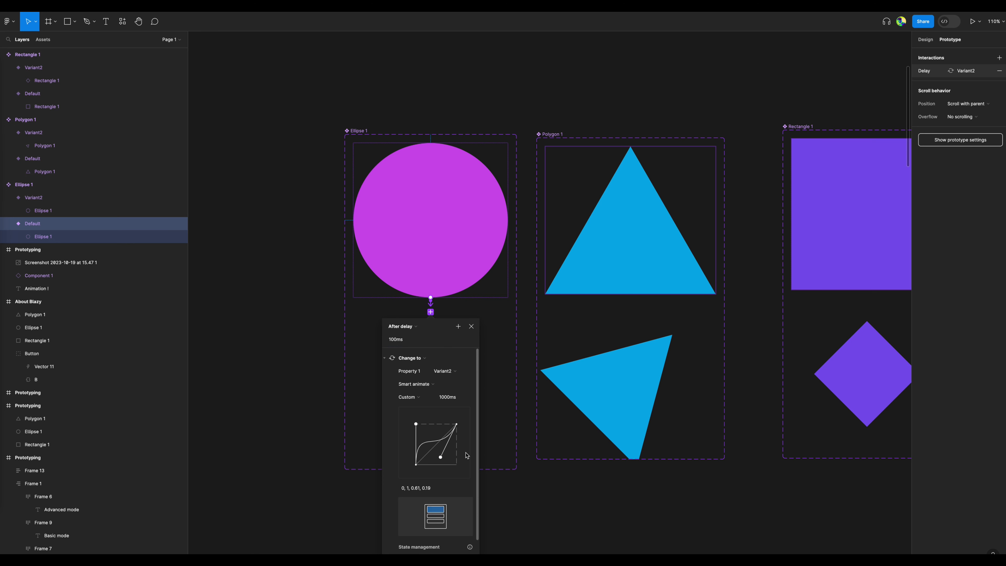
pyautogui.click(471, 327)
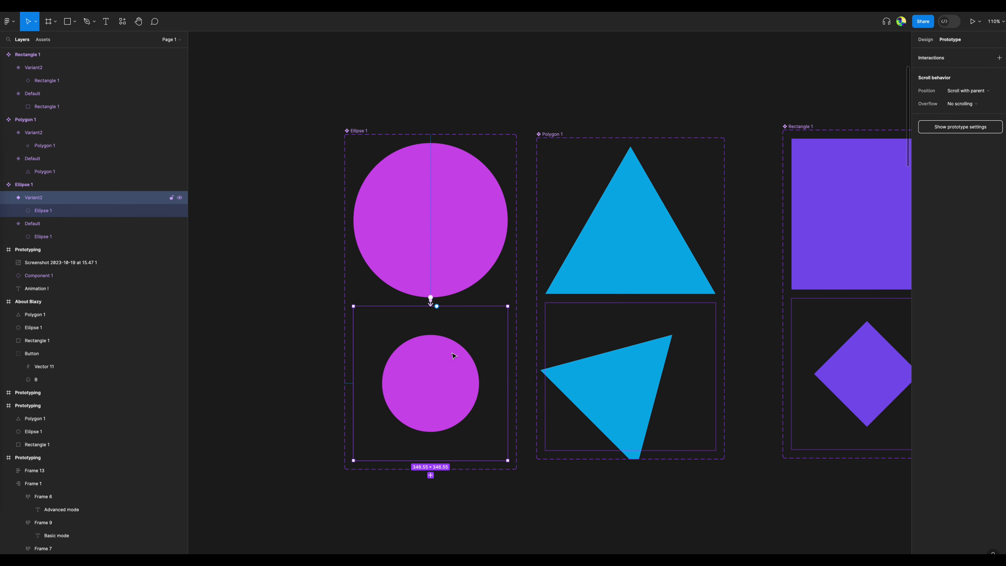
# Connect the triangle component's Default variant to Variant2 and set the trigger to After delay.
pyautogui.click(577, 476)
pyautogui.hscroll(3, 543, 479)
pyautogui.click(485, 316)
pyautogui.click(505, 297)
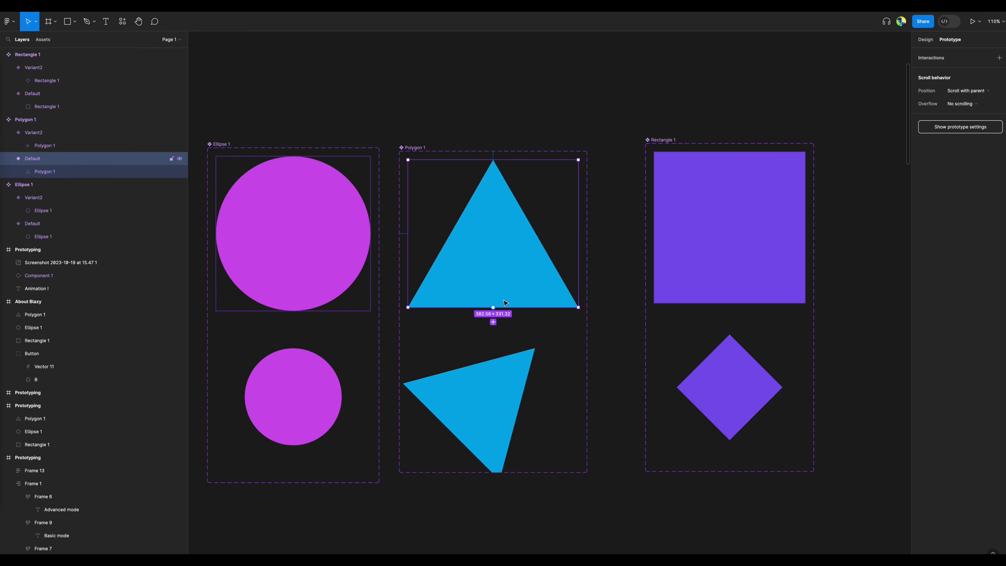
pyautogui.moveTo(493, 305); pyautogui.dragTo(490, 353)
pyautogui.click(582, 282)
pyautogui.click(561, 279)
pyautogui.click(489, 353)
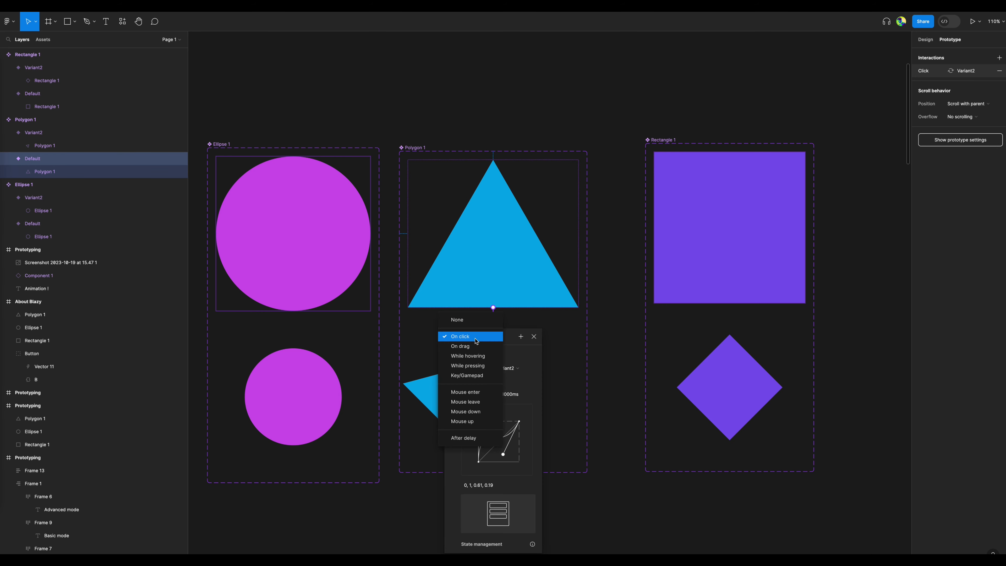
pyautogui.click(464, 437)
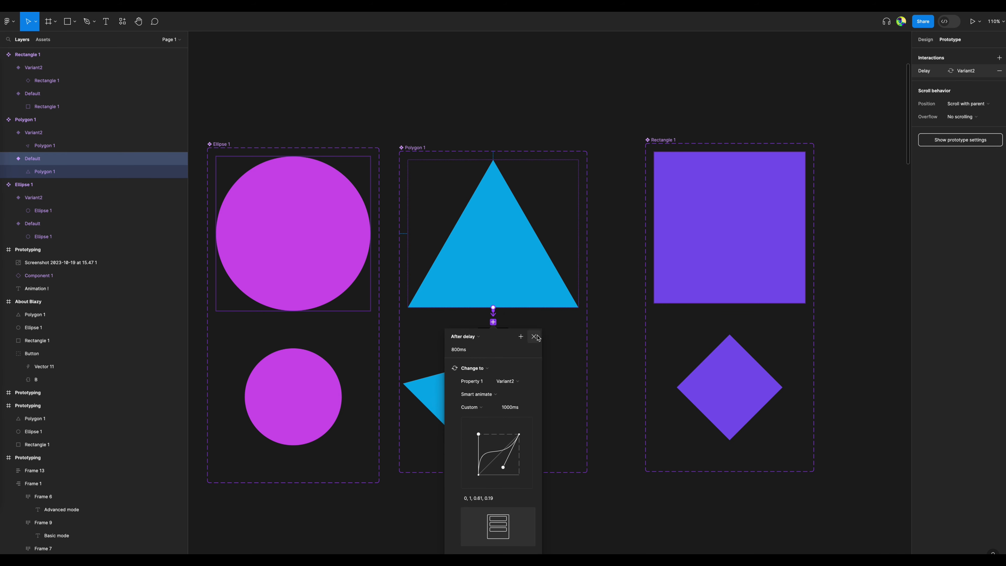
# Connect the square component's Default variant to Variant2 with an After delay trigger and close the interaction settings.
pyautogui.click(704, 283)
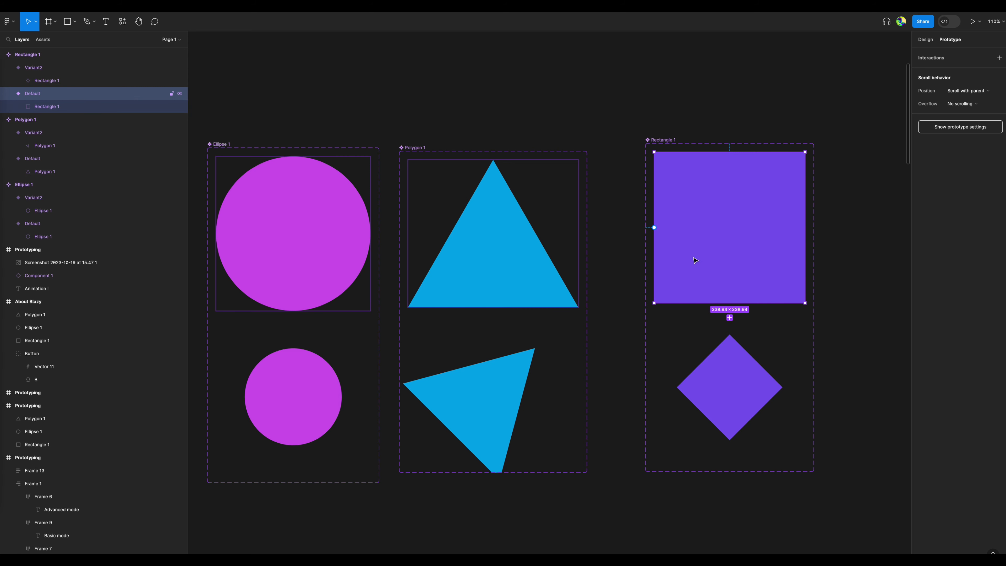
pyautogui.moveTo(723, 304); pyautogui.dragTo(709, 443)
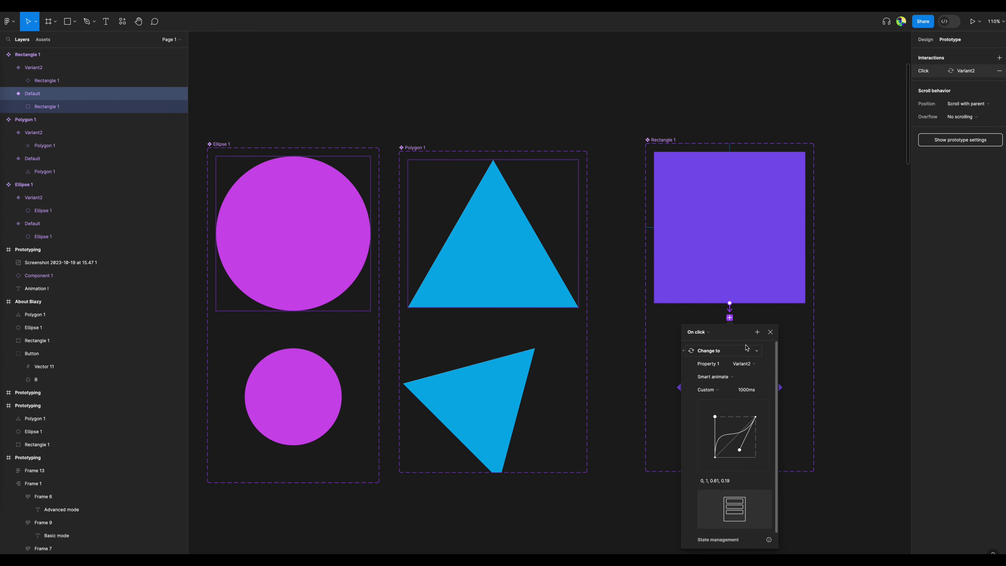
pyautogui.click(698, 332)
pyautogui.click(709, 433)
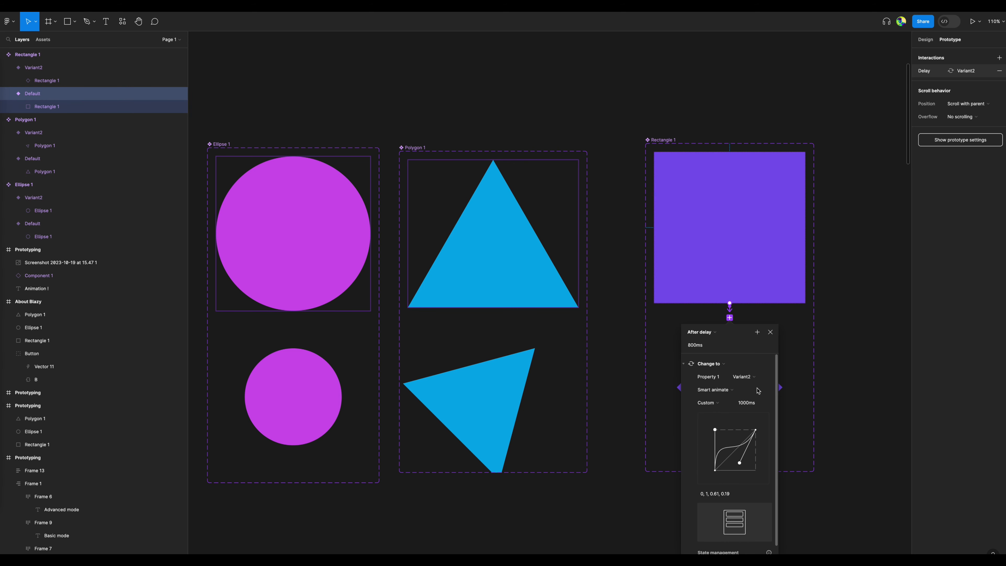
pyautogui.click(771, 333)
pyautogui.click(841, 308)
# Place instances of the three Default variants together inside the empty Prototyping frame.
pyautogui.scroll(-5, 839, 311)
pyautogui.moveTo(416, 316); pyautogui.dragTo(617, 280)
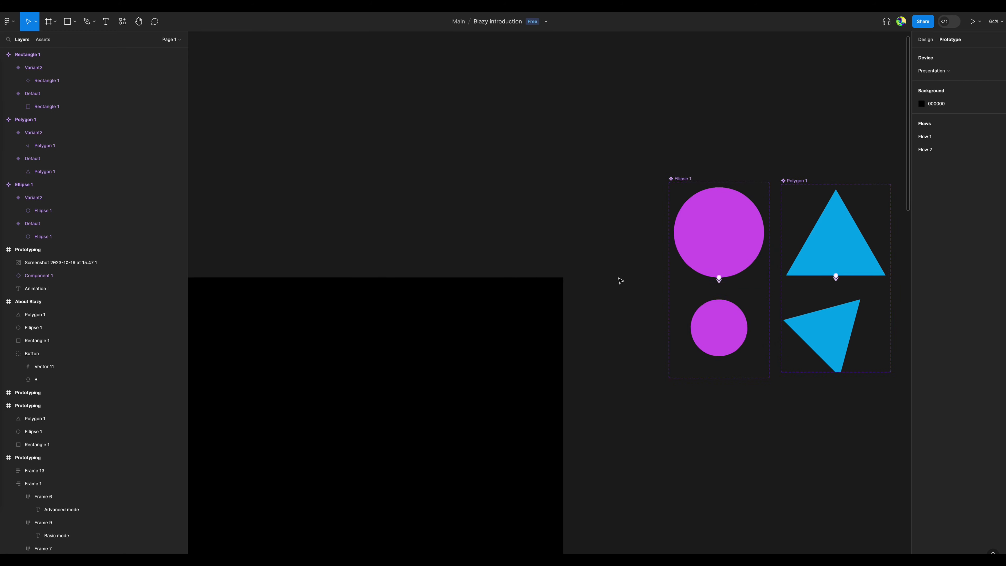
pyautogui.scroll(-5, 617, 281)
pyautogui.click(689, 252)
pyautogui.keyDown('shift'); pyautogui.click(752, 253); pyautogui.keyUp('shift')
pyautogui.keyDown('shift'); pyautogui.click(821, 249); pyautogui.keyUp('shift')
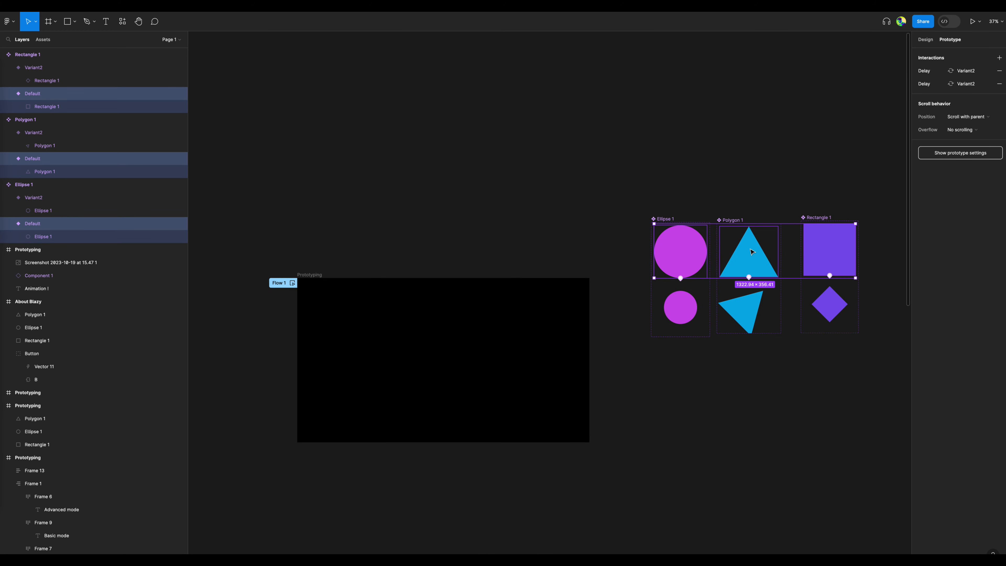
pyautogui.moveTo(687, 251); pyautogui.dragTo(371, 353)
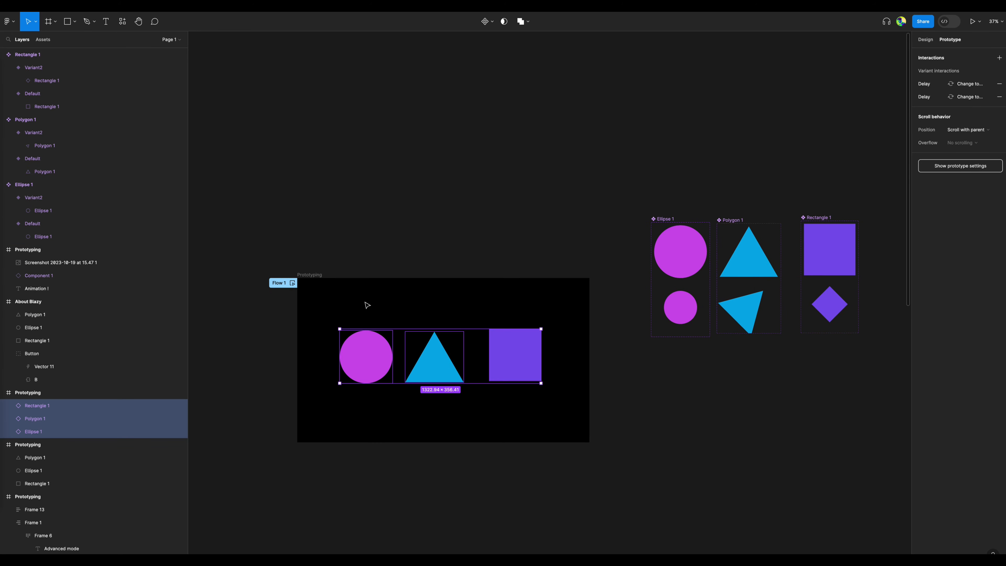
# Preview Flow 1 of the Prototyping frame to check the shape animations.
pyautogui.click(366, 306)
pyautogui.click(293, 282)
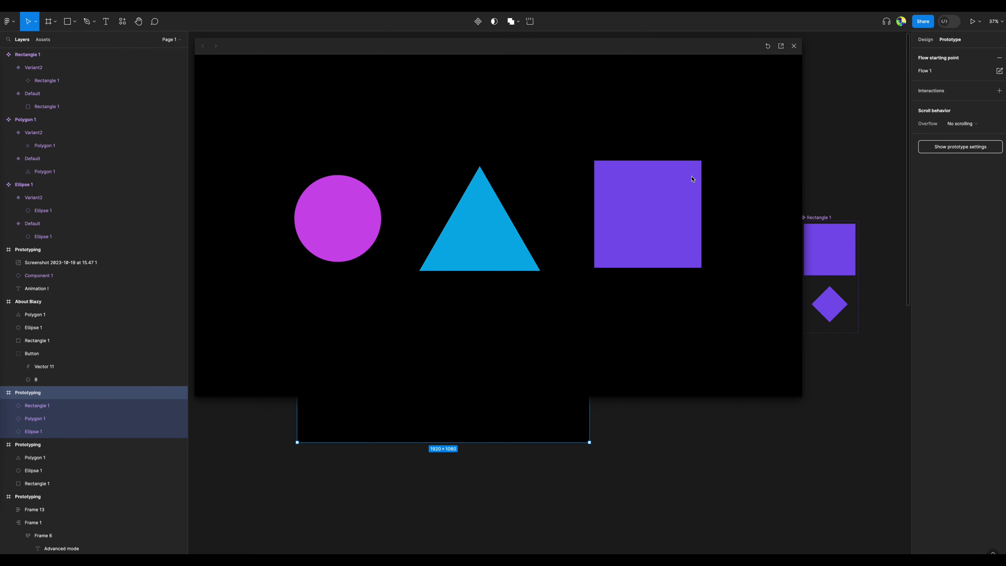
# Close the prototype preview and add a third variant to the circle component.
pyautogui.click(793, 47)
pyautogui.click(733, 126)
pyautogui.moveTo(729, 129); pyautogui.dragTo(543, 137)
pyautogui.scroll(2, 500, 306)
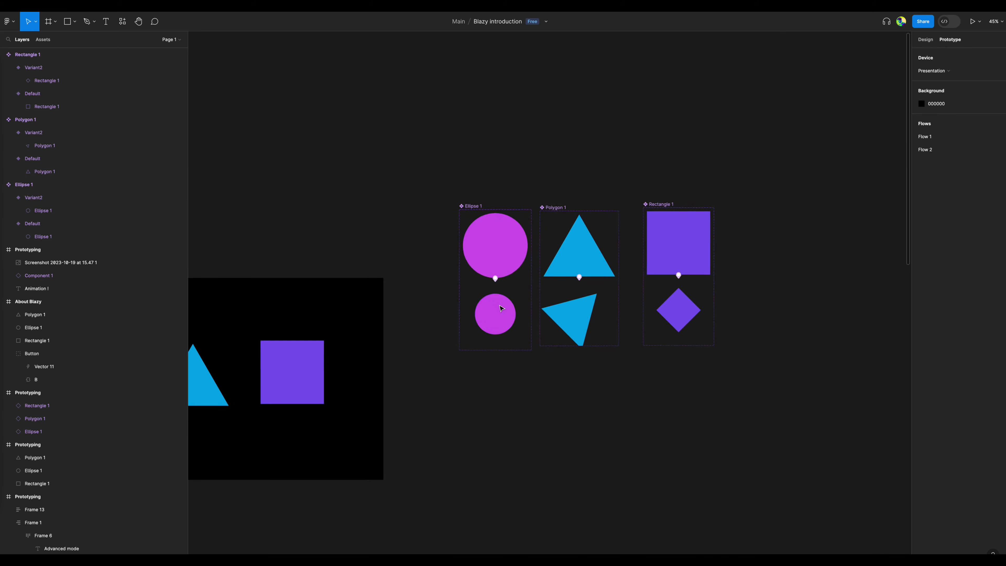
pyautogui.scroll(3, 501, 309)
pyautogui.click(532, 308)
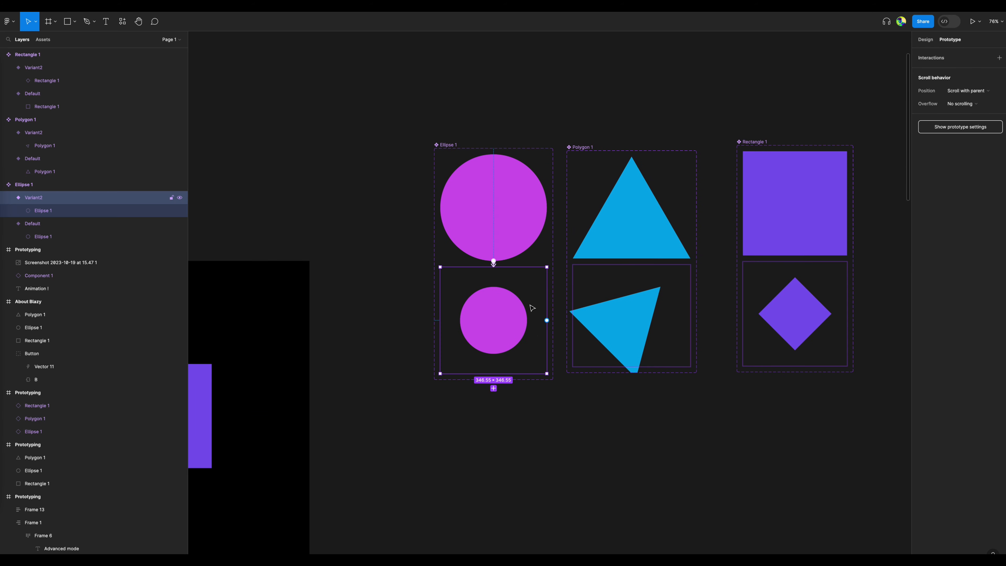
pyautogui.click(493, 388)
# Set the layer opacity of the circle inside the circle component's Variant3 to 50%.
pyautogui.click(505, 430)
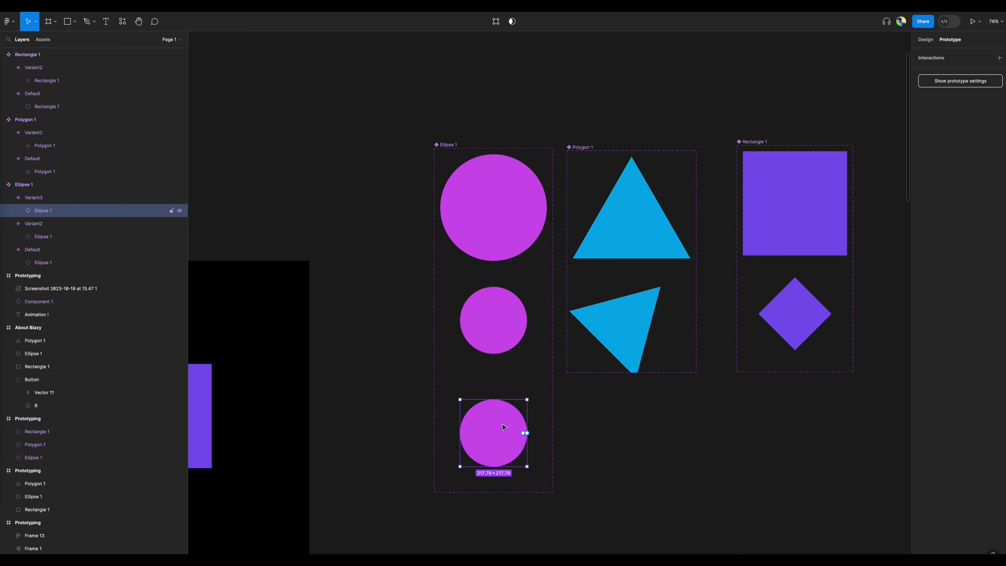
pyautogui.scroll(5, 504, 426)
pyautogui.click(926, 40)
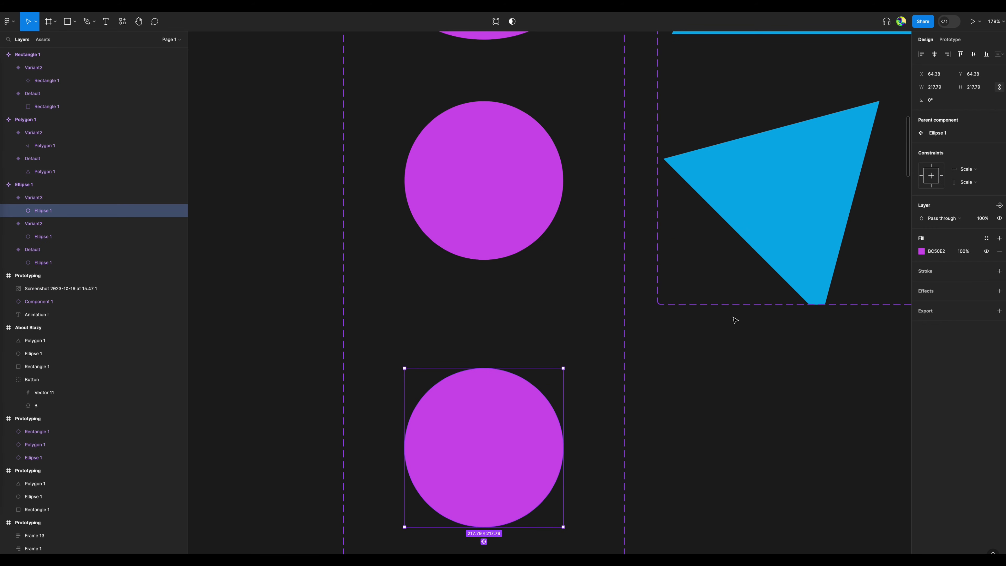
pyautogui.scroll(-5, 617, 372)
pyautogui.press('5')
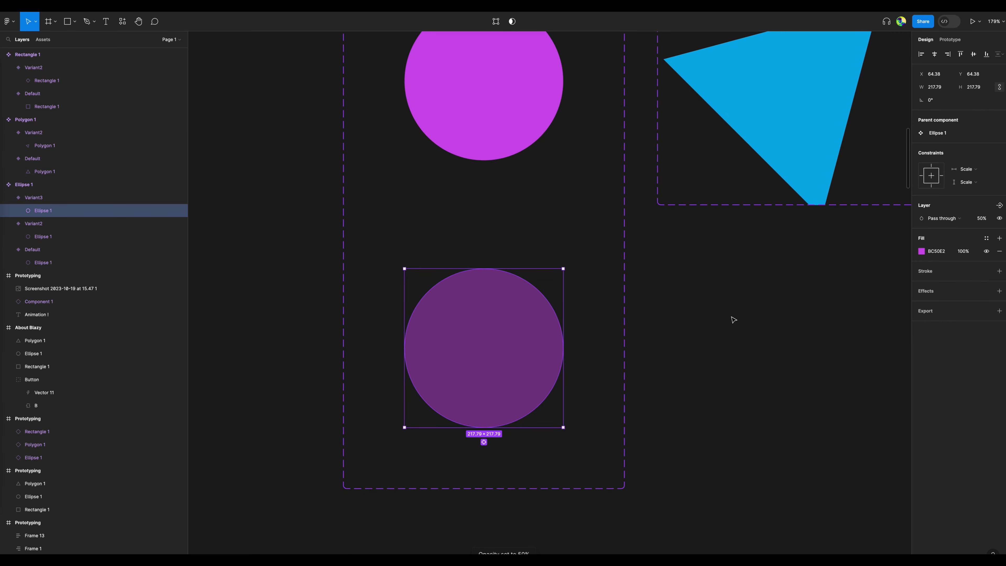
pyautogui.click(669, 303)
# Connect the circle component's Variant2 to Variant3 and set the trigger to After delay.
pyautogui.scroll(3, 595, 281)
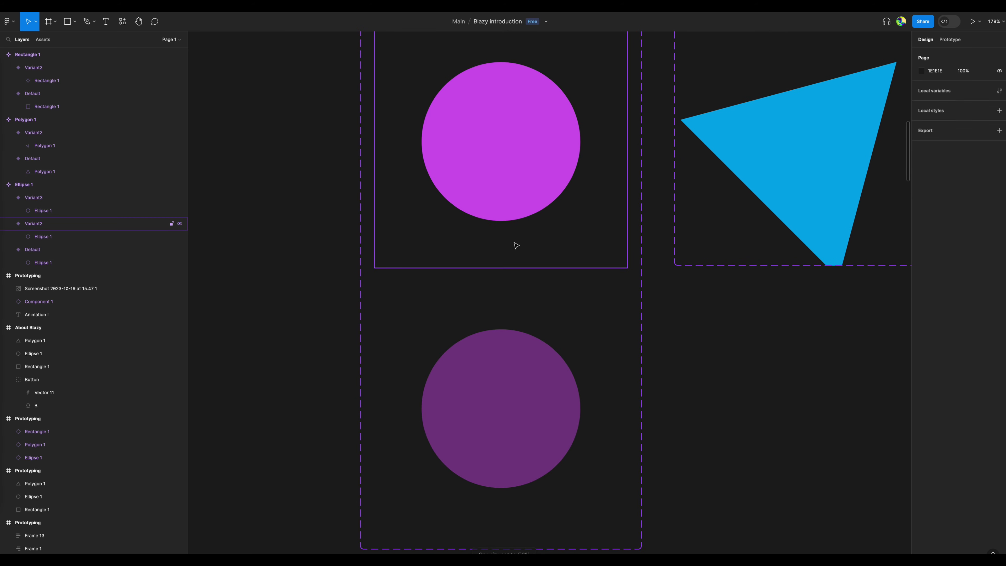
pyautogui.click(517, 250)
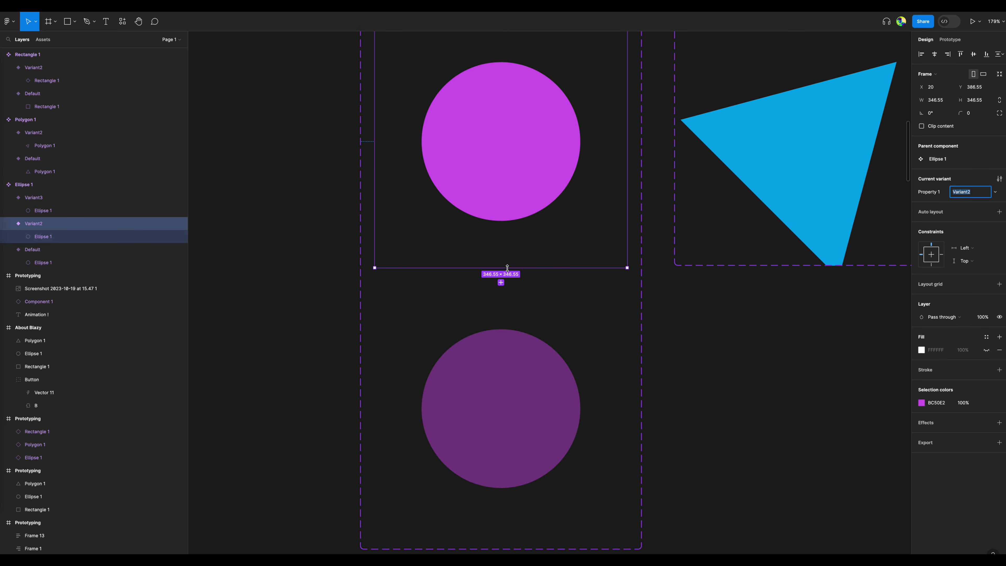
pyautogui.click(950, 39)
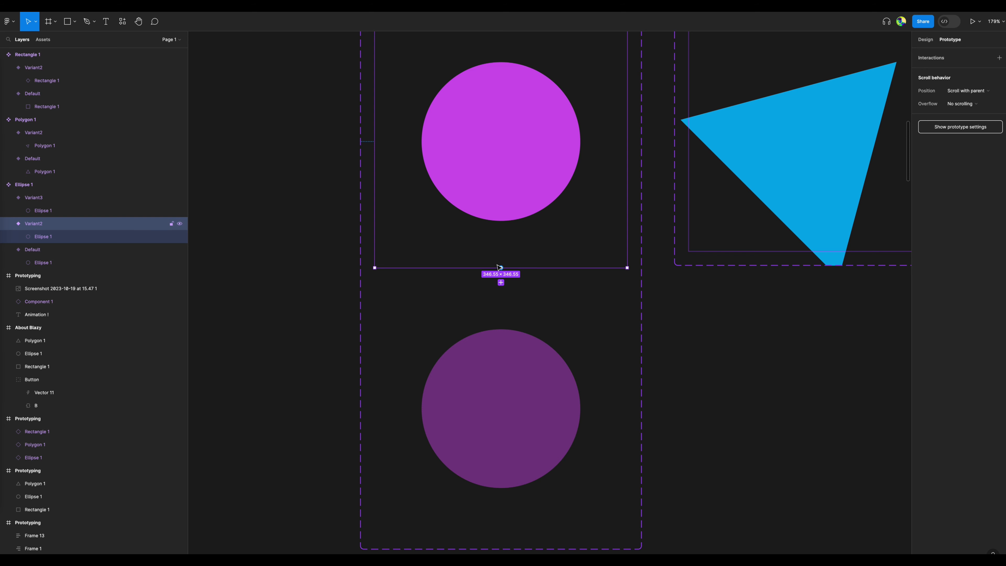
pyautogui.moveTo(501, 282); pyautogui.dragTo(522, 366)
pyautogui.click(468, 302)
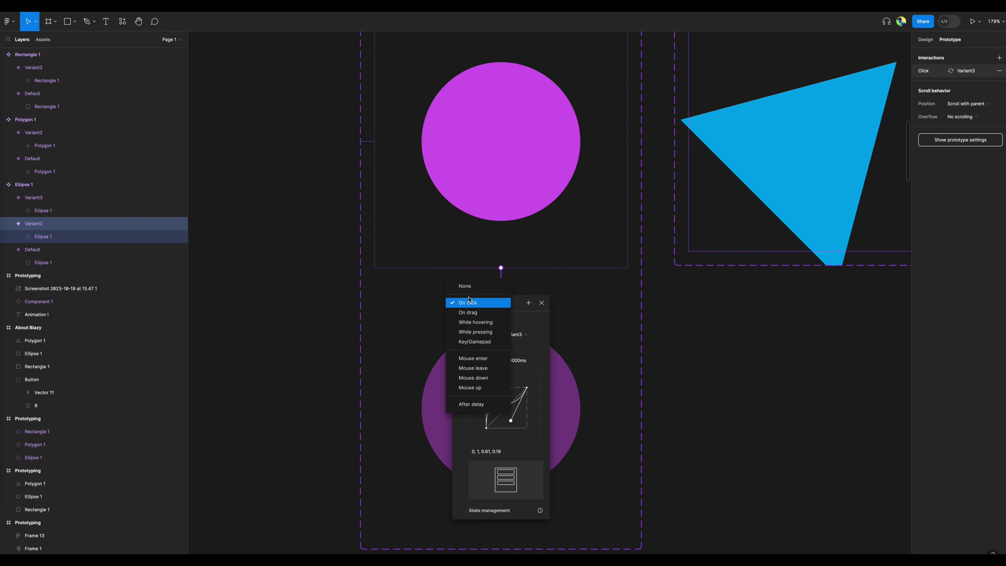
pyautogui.click(479, 404)
# Set the circle interaction's delay to 100 ms and its Smart animate duration to 500 ms, and close the interaction settings.
pyautogui.moveTo(462, 314); pyautogui.dragTo(444, 316)
pyautogui.write('100ms')
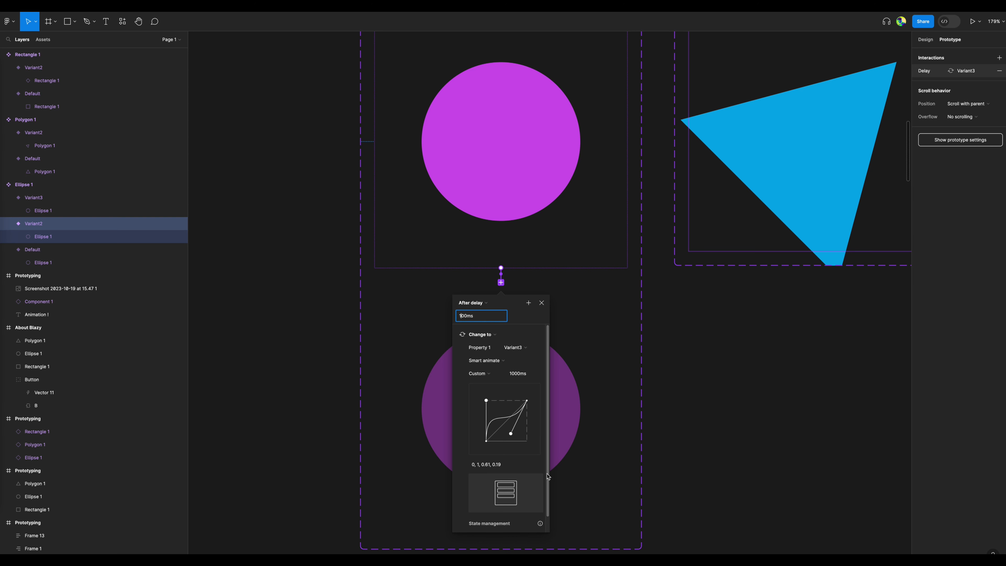
pyautogui.click(518, 375)
pyautogui.press('Return')
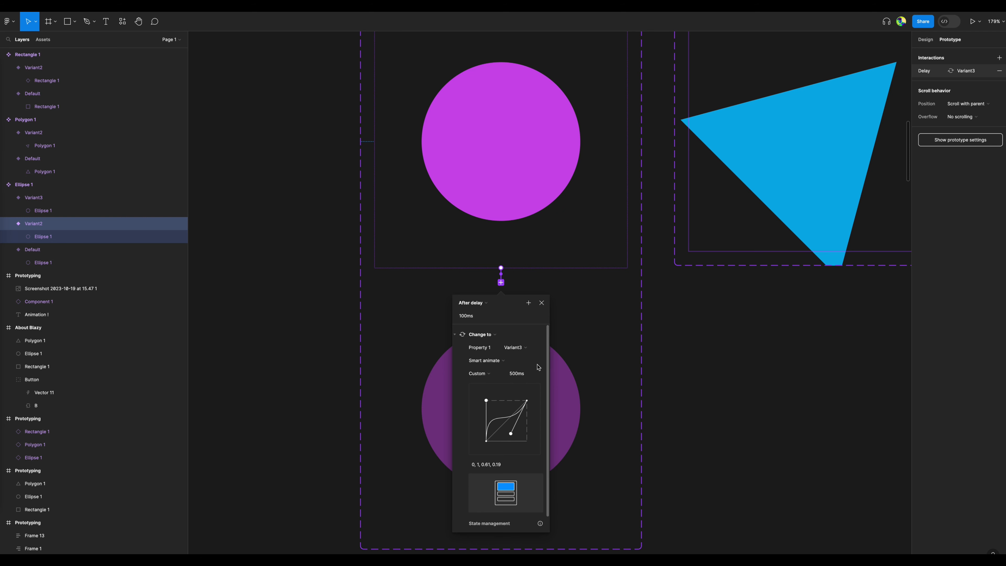
pyautogui.click(542, 303)
pyautogui.click(731, 317)
# Preview the Prototyping frame's Flow 1 to check the circle's new fade, and close the preview.
pyautogui.scroll(-5, 726, 325)
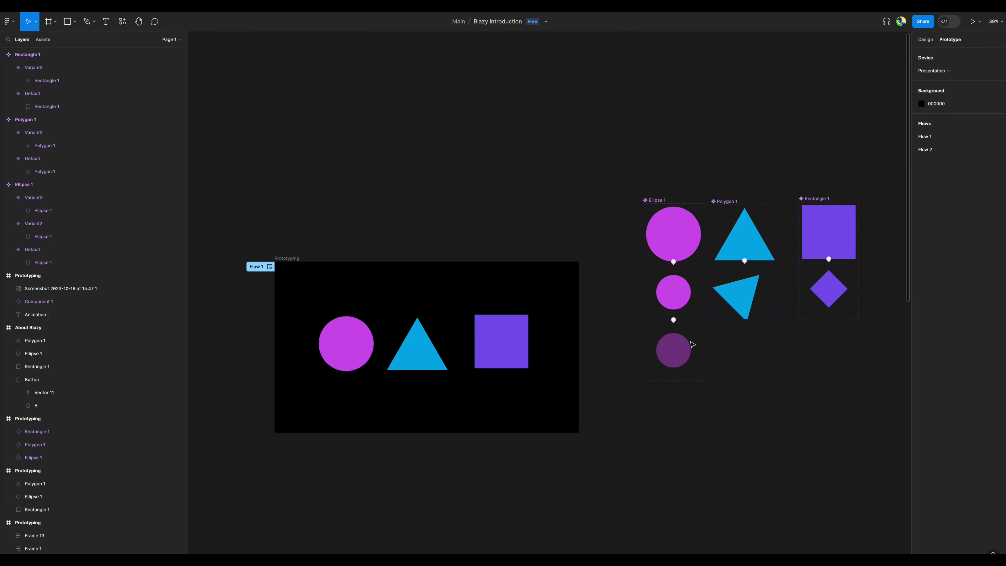
pyautogui.click(416, 286)
pyautogui.hotkey('shift', 'space')
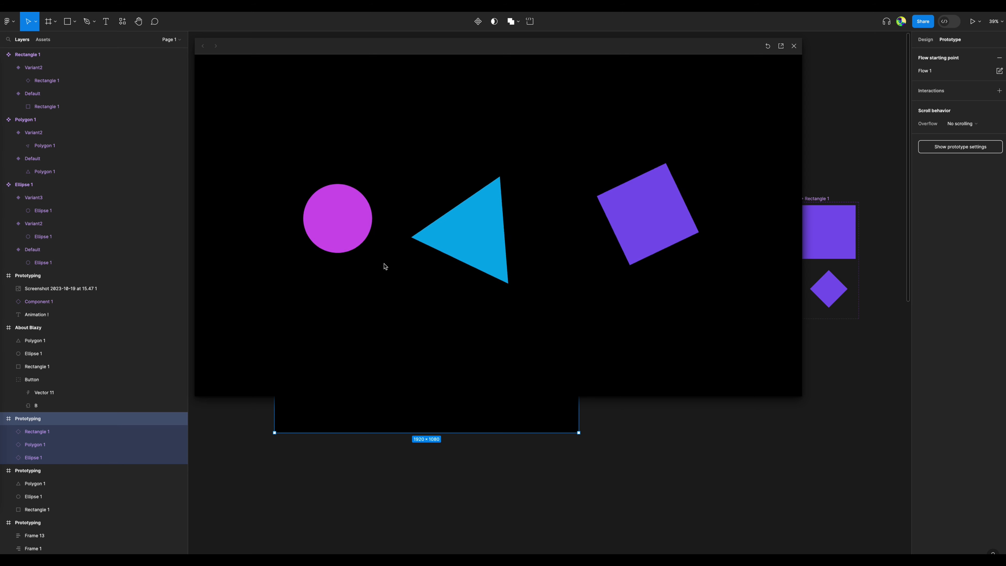
pyautogui.click(794, 46)
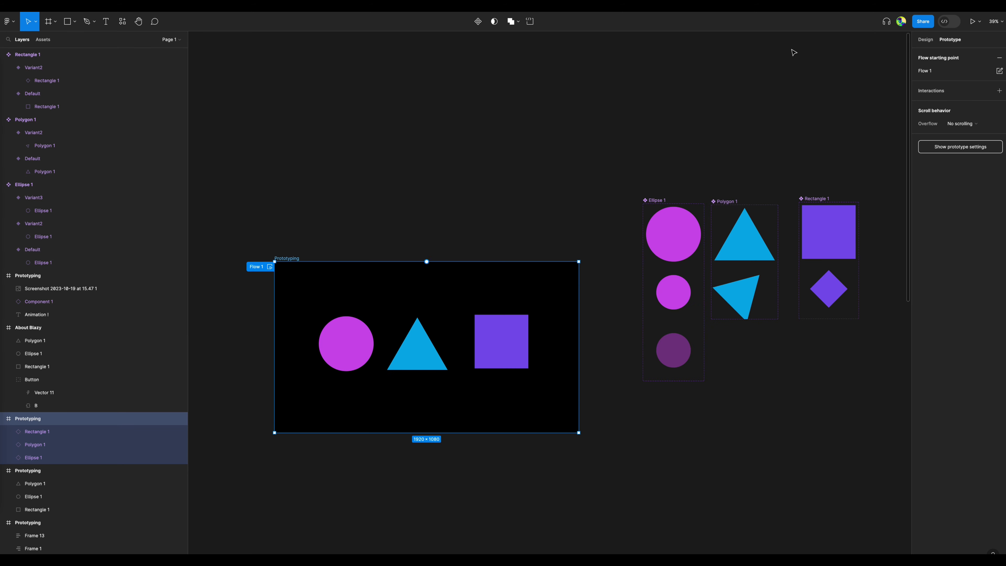
# Add a third variant to the triangle component below its rotated Variant2.
pyautogui.click(770, 139)
pyautogui.hscroll(5, 602, 216)
pyautogui.scroll(4, 581, 323)
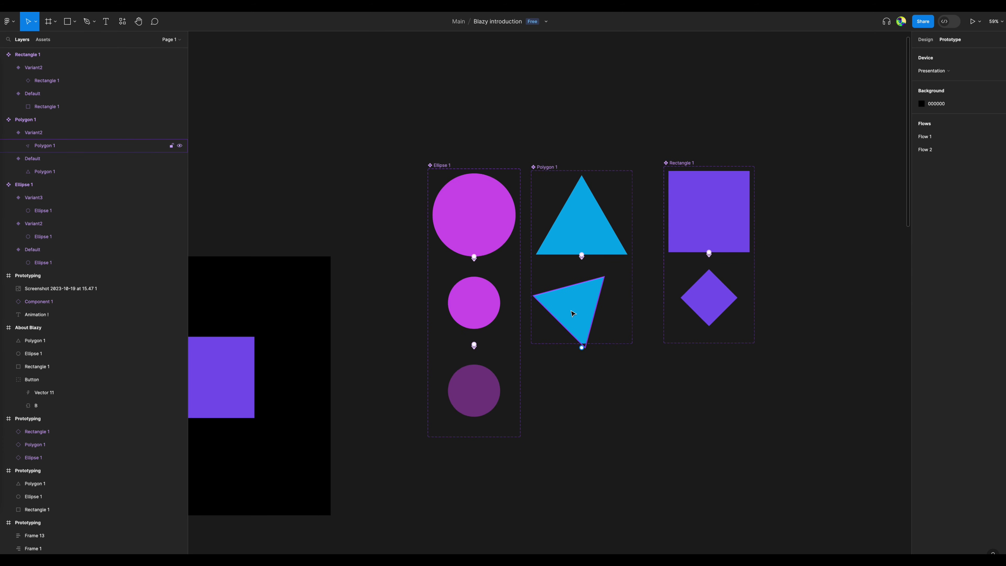
pyautogui.click(571, 308)
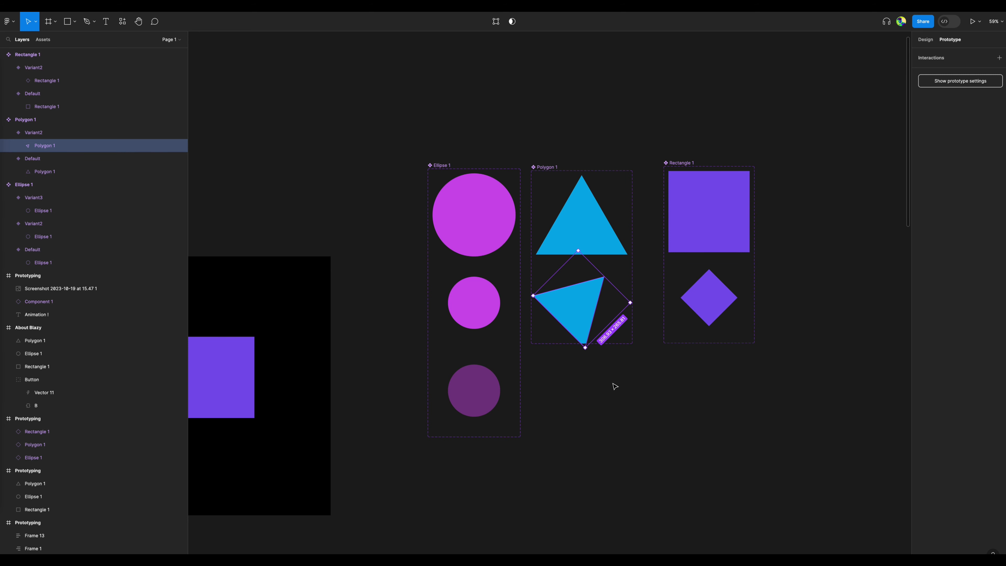
pyautogui.click(589, 317)
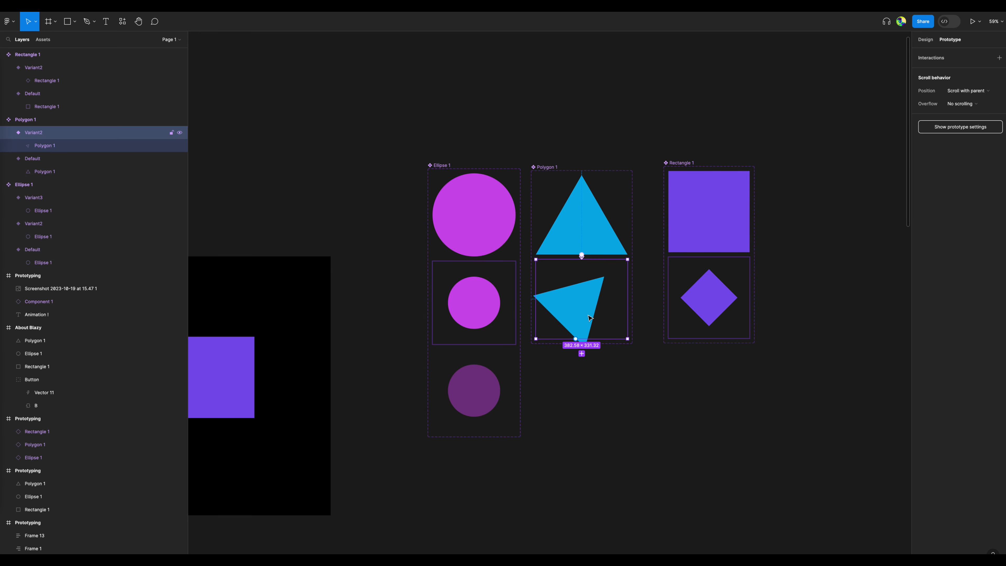
pyautogui.click(581, 354)
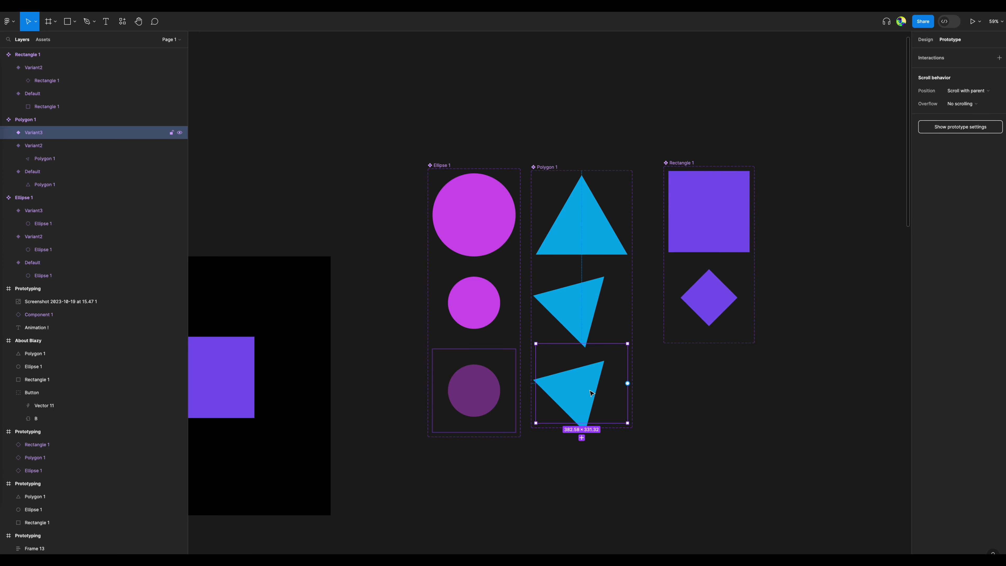
# Shift the triangle inside the triangle component's Variant3 horizontally to X 1133, keeping it nested in the variant.
pyautogui.click(591, 393)
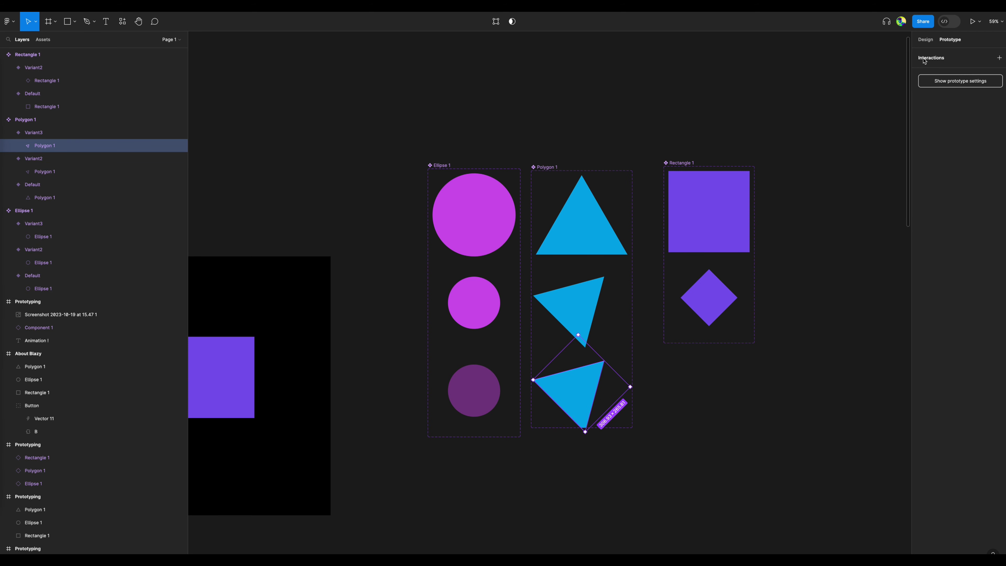
pyautogui.click(925, 39)
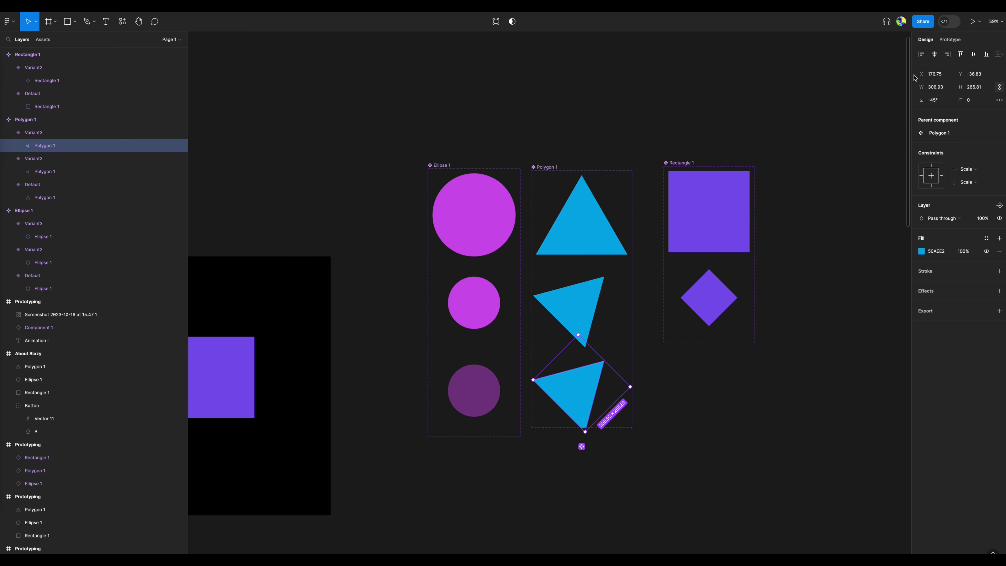
pyautogui.moveTo(919, 73); pyautogui.dragTo(936, 71)
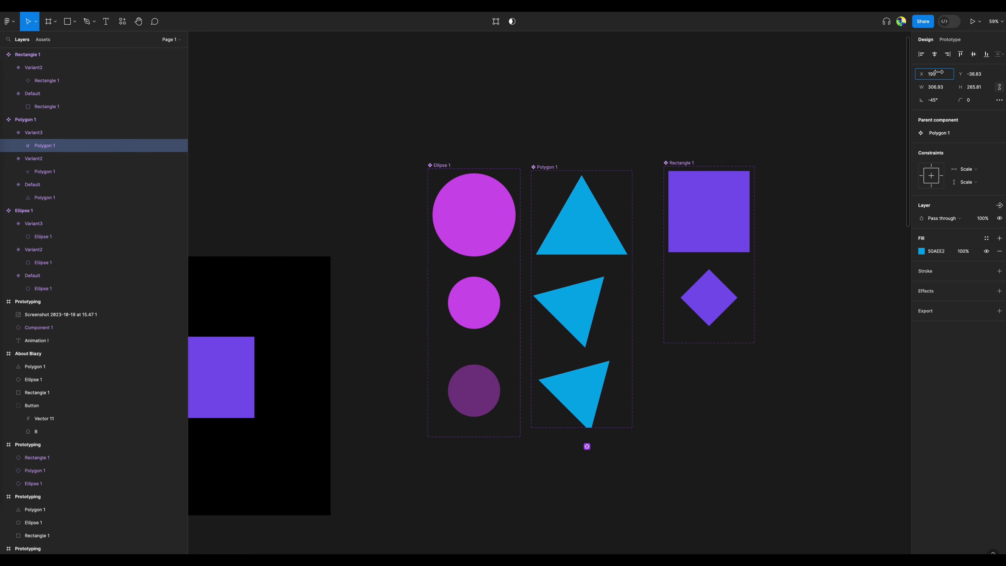
pyautogui.moveTo(616, 384); pyautogui.dragTo(708, 383)
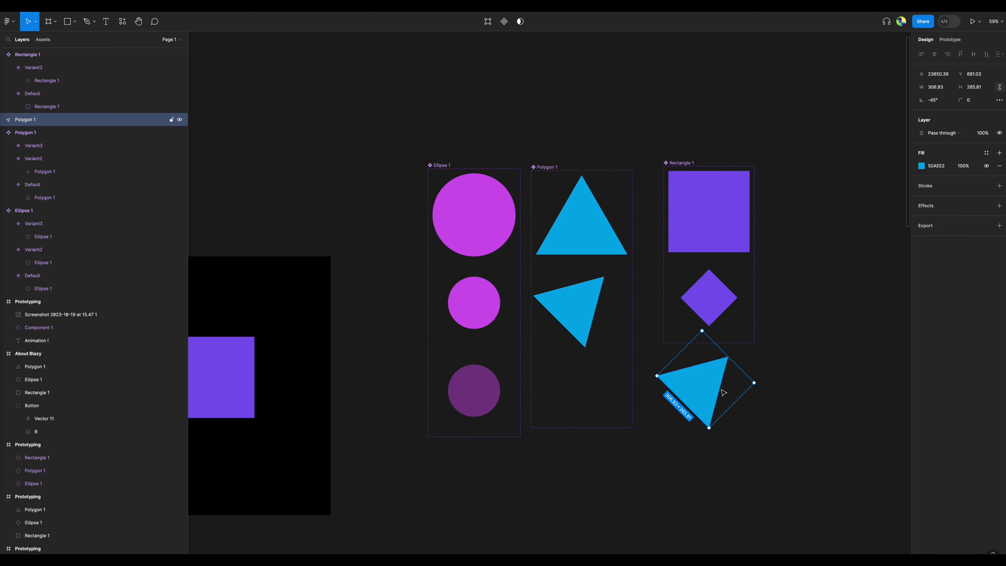
pyautogui.hotkey('ctrl', 'z')
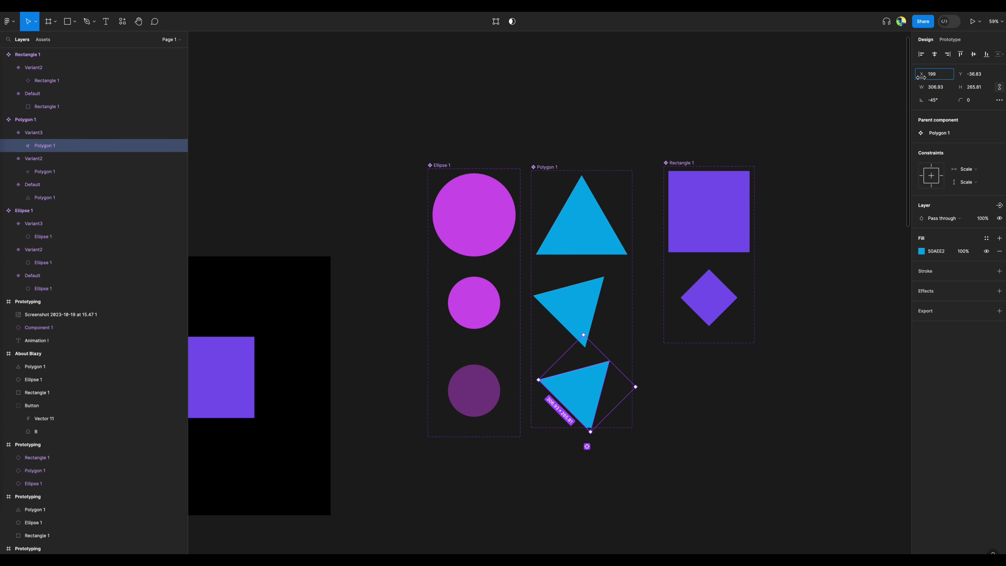
pyautogui.moveTo(928, 75); pyautogui.dragTo(604, 102)
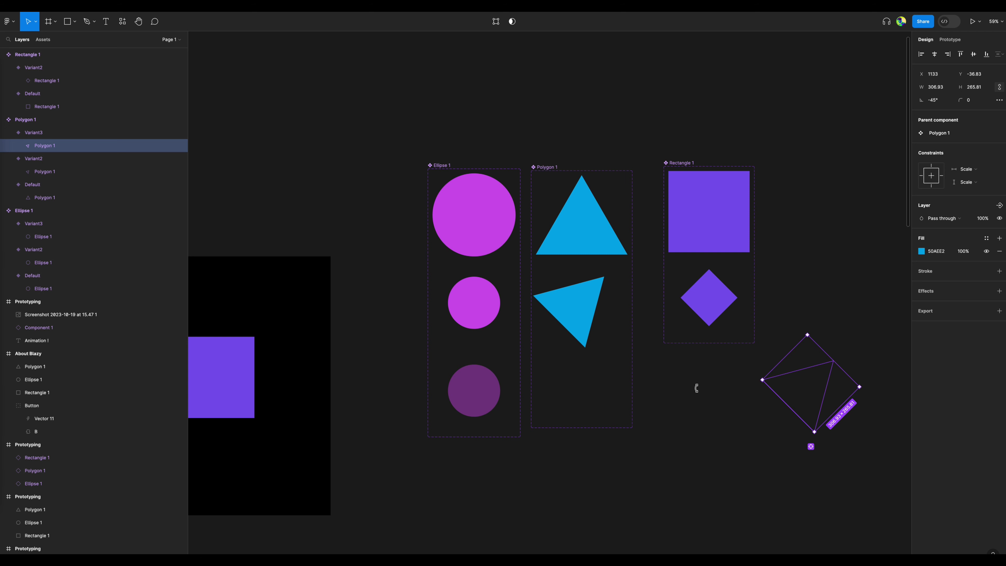
pyautogui.click(665, 391)
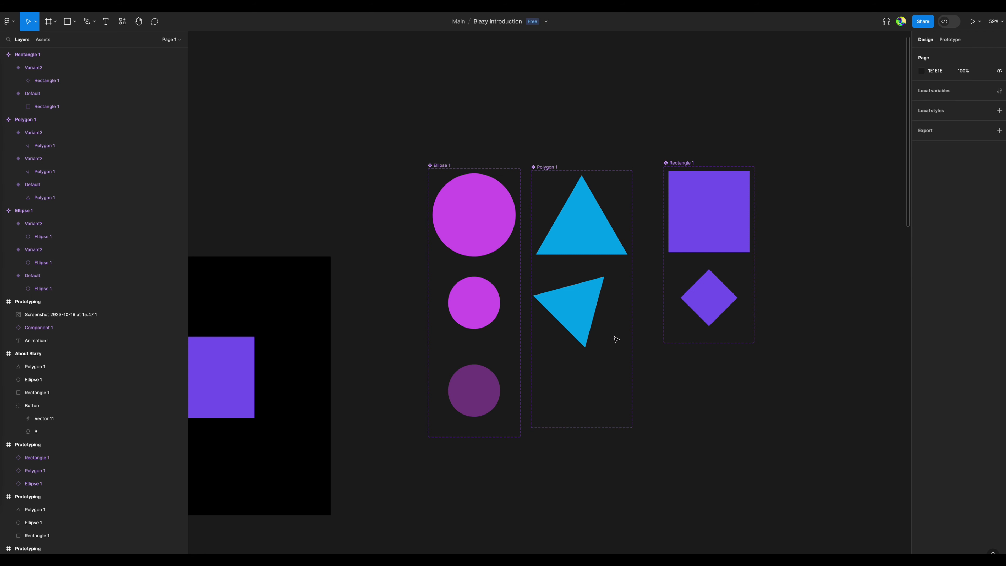
# Connect the triangle component's Variant2 to Variant3 and set the trigger to After delay.
pyautogui.click(613, 335)
pyautogui.click(610, 381)
pyautogui.click(606, 306)
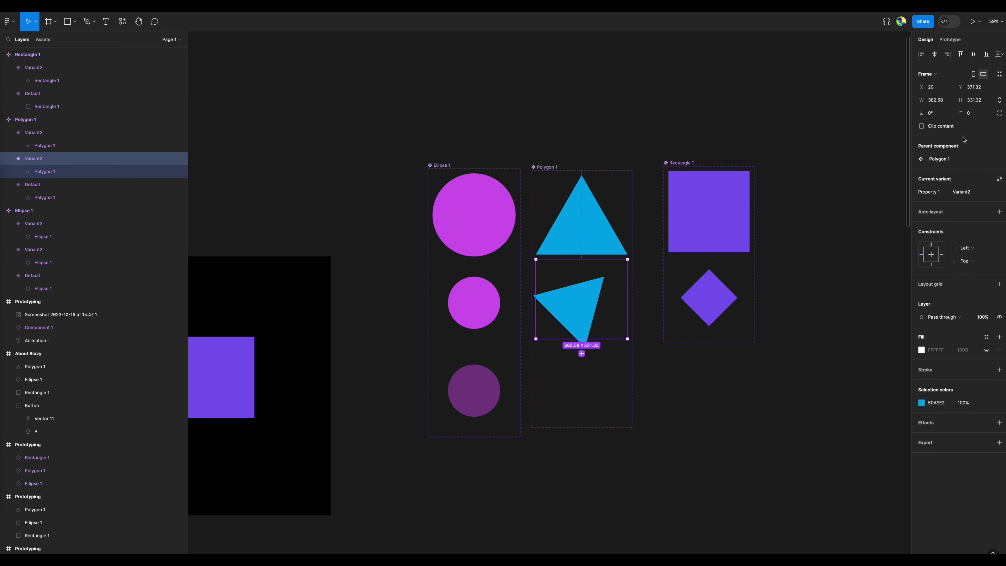
pyautogui.click(953, 40)
pyautogui.moveTo(576, 339); pyautogui.dragTo(582, 366)
pyautogui.click(571, 365)
pyautogui.click(556, 465)
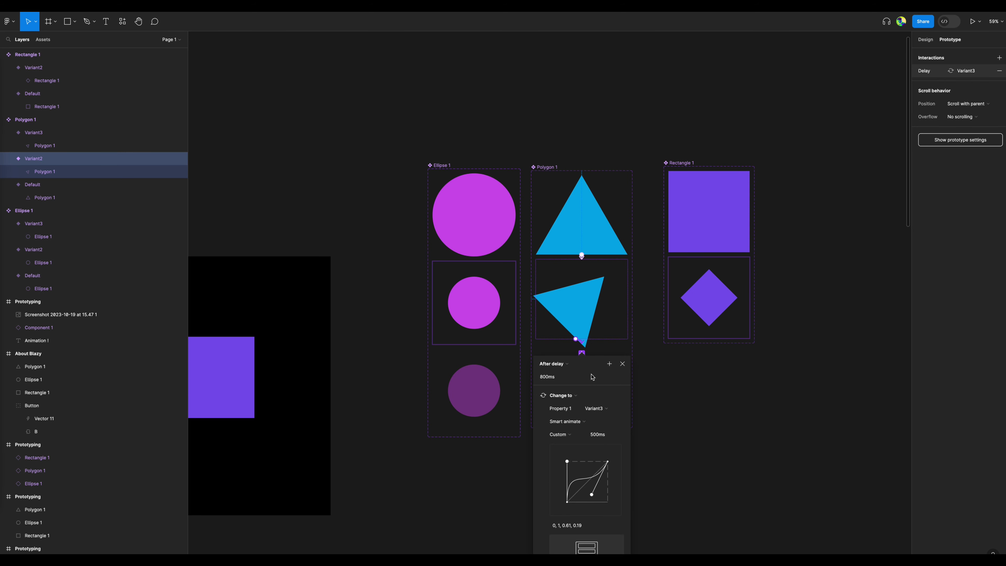
# Set the triangle interaction's delay to 200 ms and close the interaction settings.
pyautogui.click(553, 327)
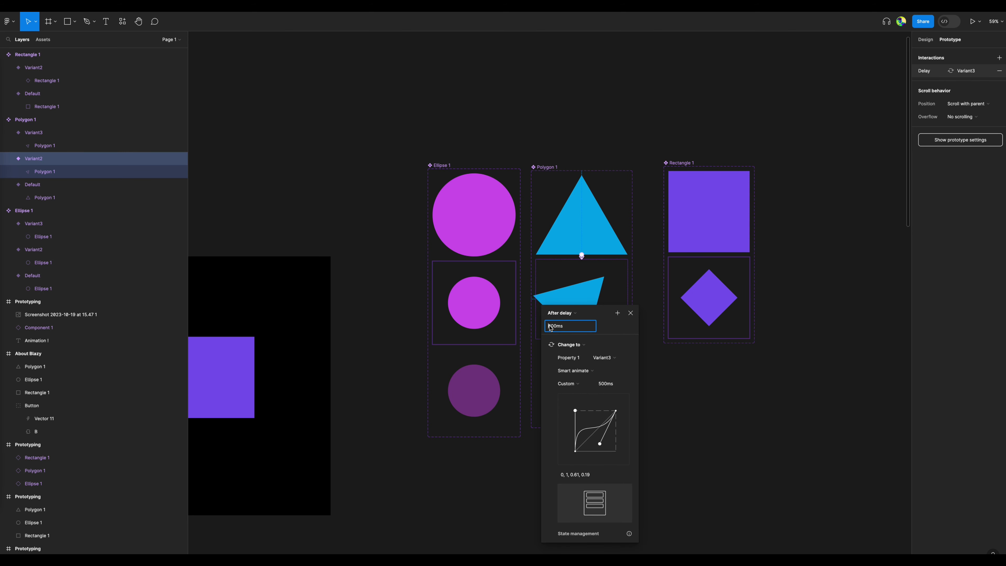
pyautogui.write('2')
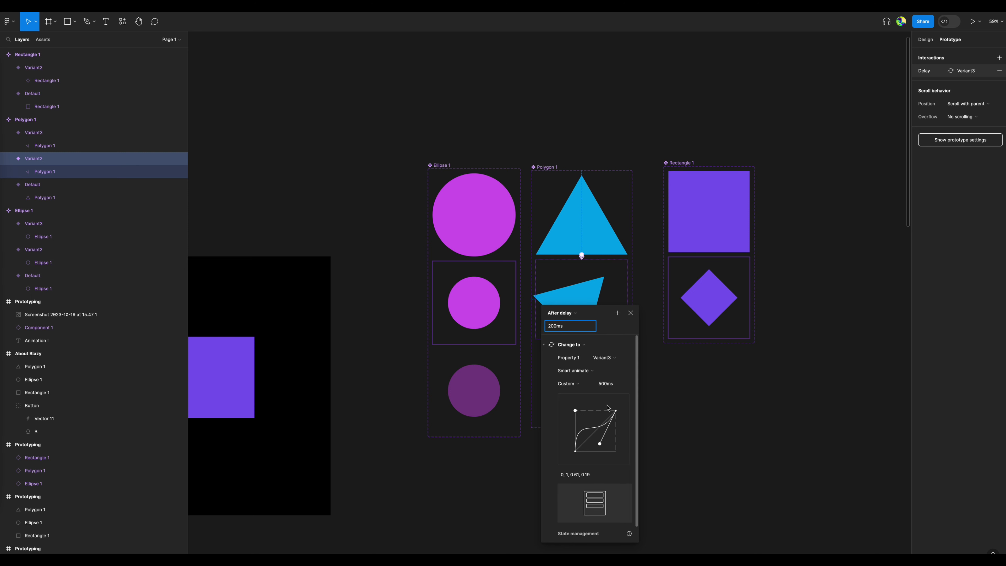
pyautogui.click(603, 387)
pyautogui.click(630, 314)
pyautogui.click(673, 409)
# Preview the Prototyping frame's flow to check the triangle's sideways exit, and close the preview.
pyautogui.hscroll(-6, 695, 422)
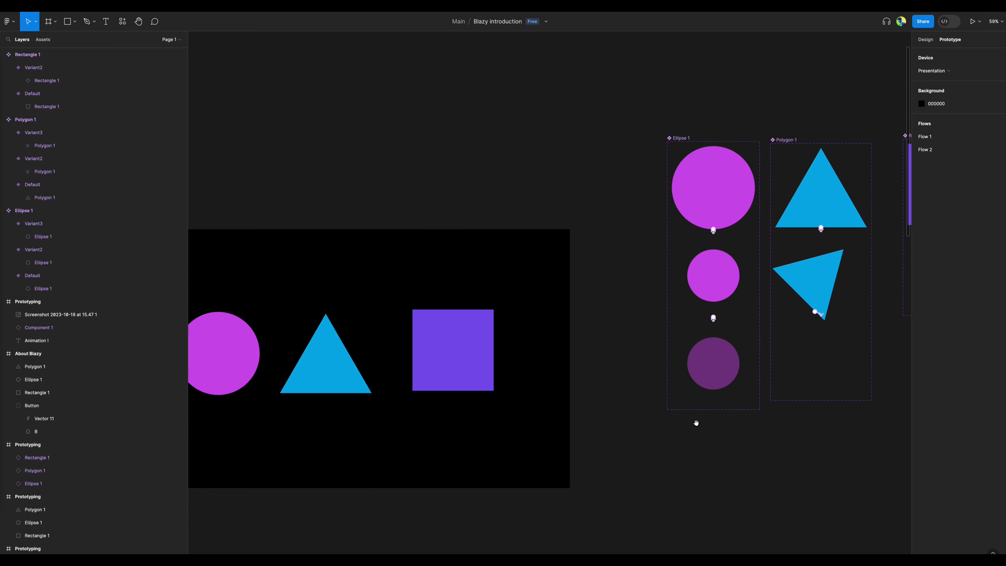
pyautogui.scroll(-5, 553, 390)
pyautogui.click(542, 388)
pyautogui.hotkey('shift', 'space')
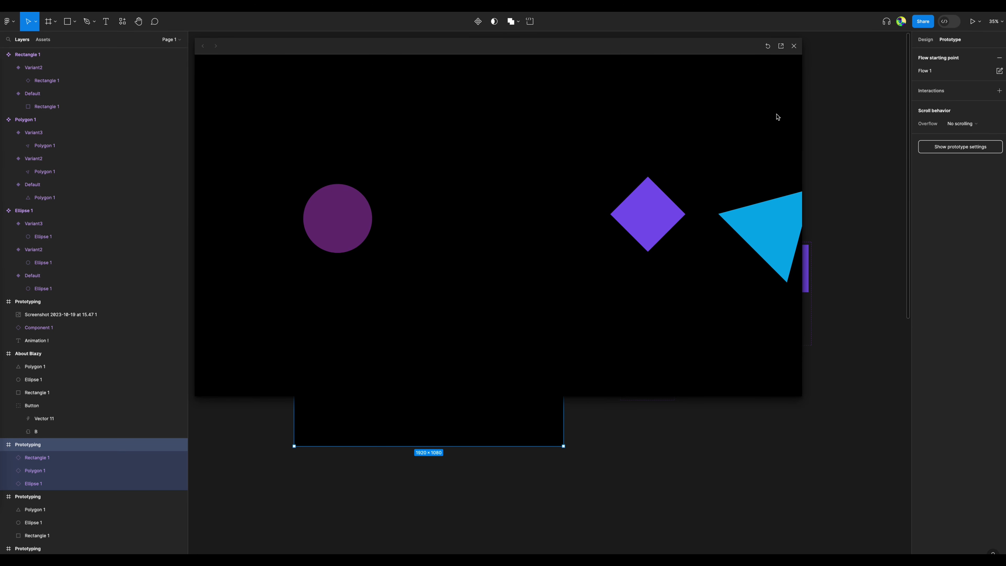
pyautogui.click(794, 47)
pyautogui.press('Escape')
pyautogui.click(721, 324)
pyautogui.click(781, 394)
pyautogui.scroll(5, 572, 329)
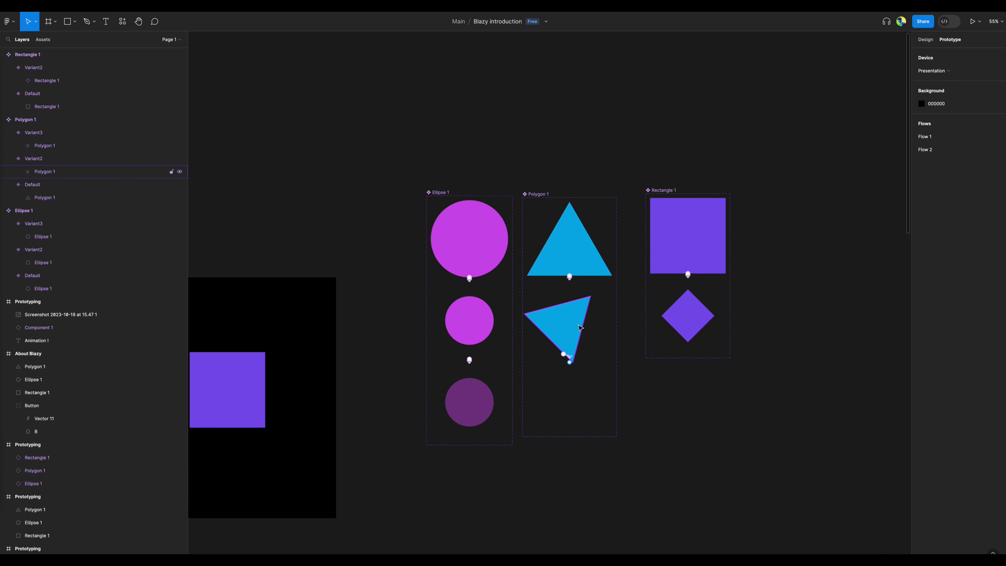
pyautogui.click(564, 326)
pyautogui.click(607, 350)
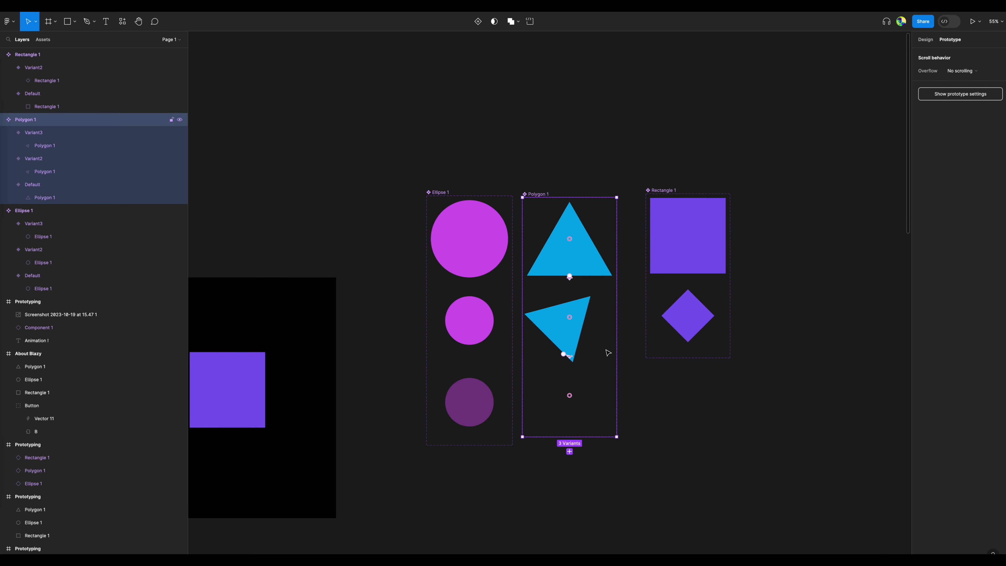
pyautogui.click(590, 352)
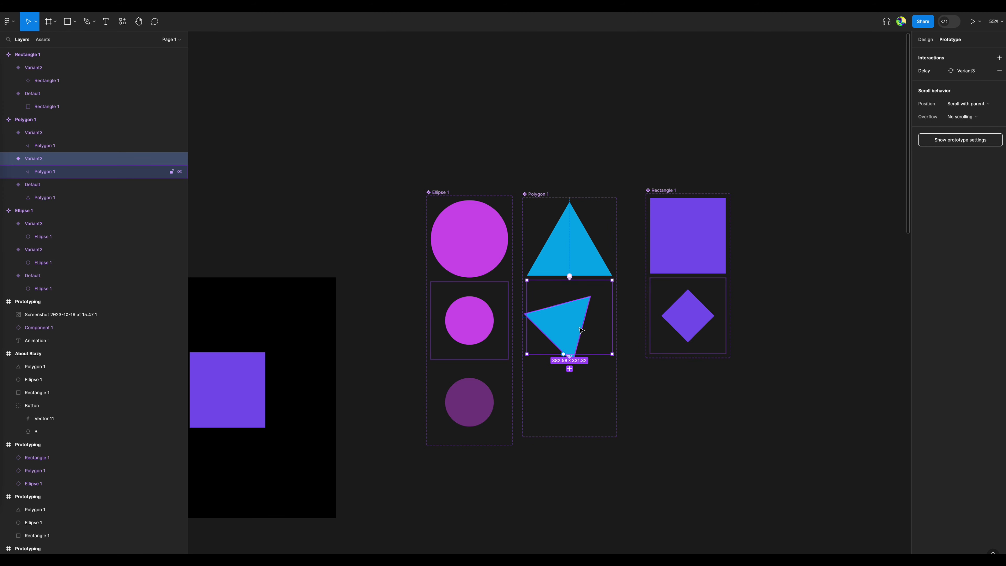
pyautogui.scroll(-5, 582, 329)
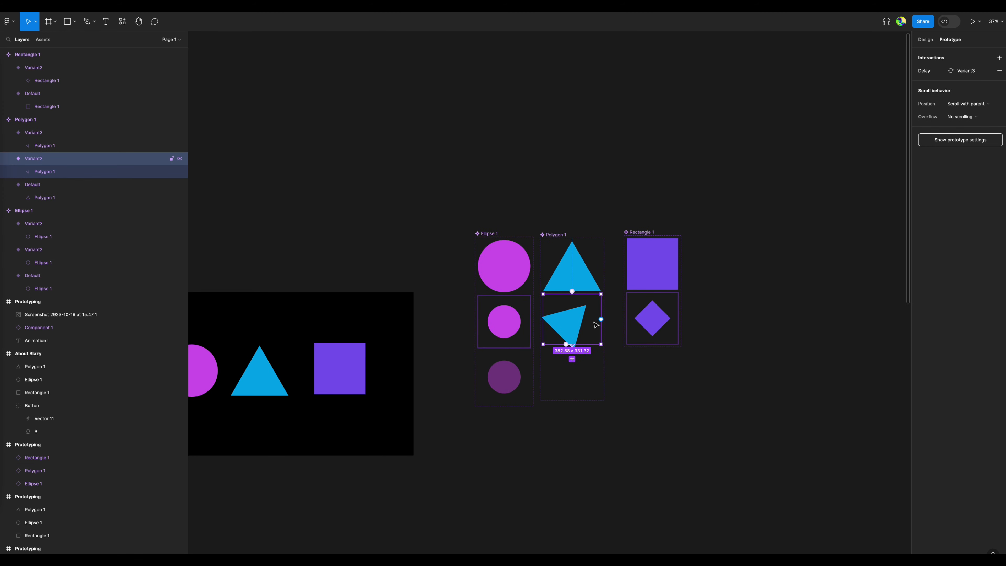
# Select the triangle nested in the triangle component's Variant3 to locate it outside the component set.
pyautogui.scroll(5, 574, 323)
pyautogui.click(574, 323)
pyautogui.click(583, 403)
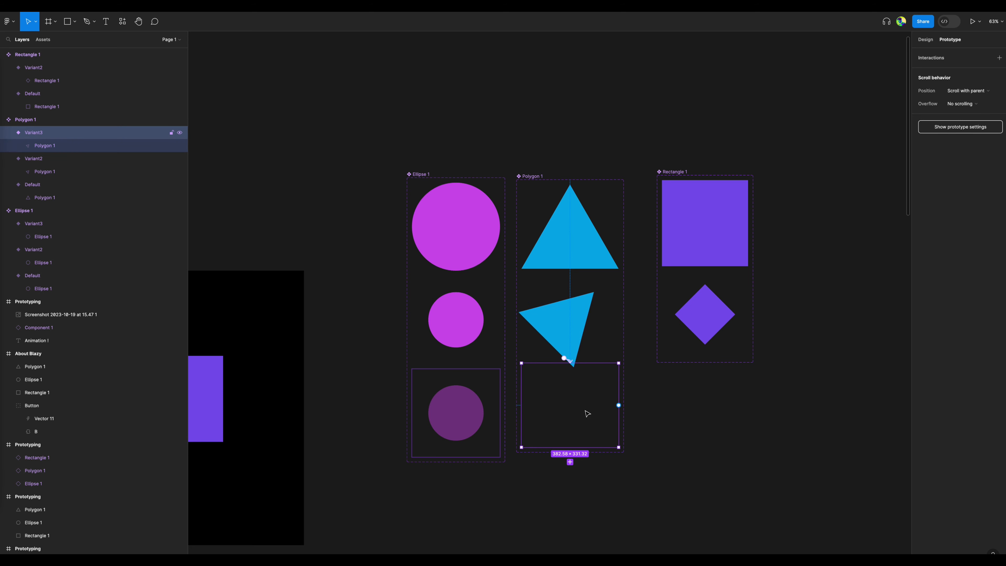
pyautogui.click(103, 147)
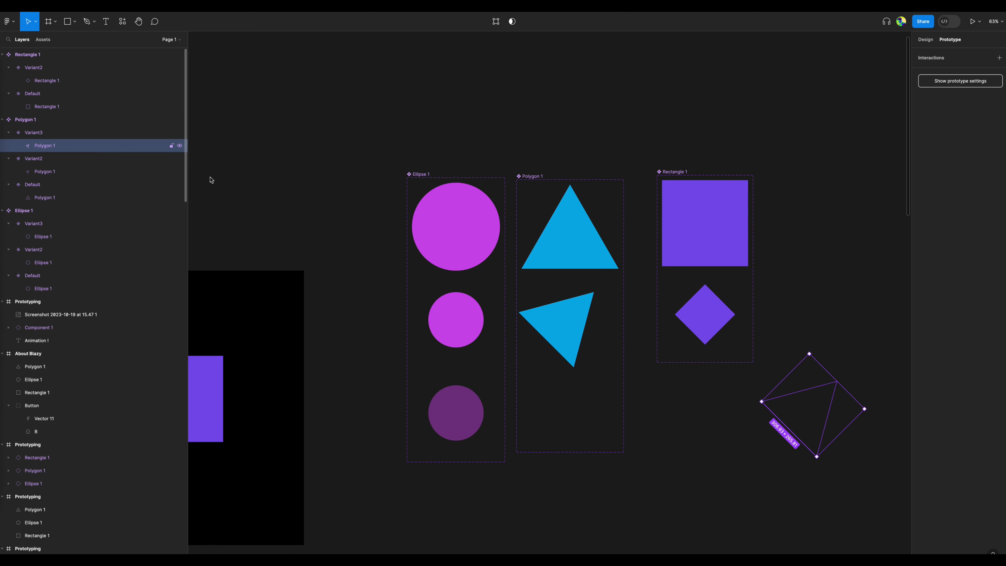
# Move the triangle component set below the other two components and widen its frame to enclose the shifted Variant3 triangle.
pyautogui.click(569, 157)
pyautogui.scroll(-10, 569, 157)
pyautogui.moveTo(565, 161); pyautogui.dragTo(879, 281)
pyautogui.scroll(7, 576, 273)
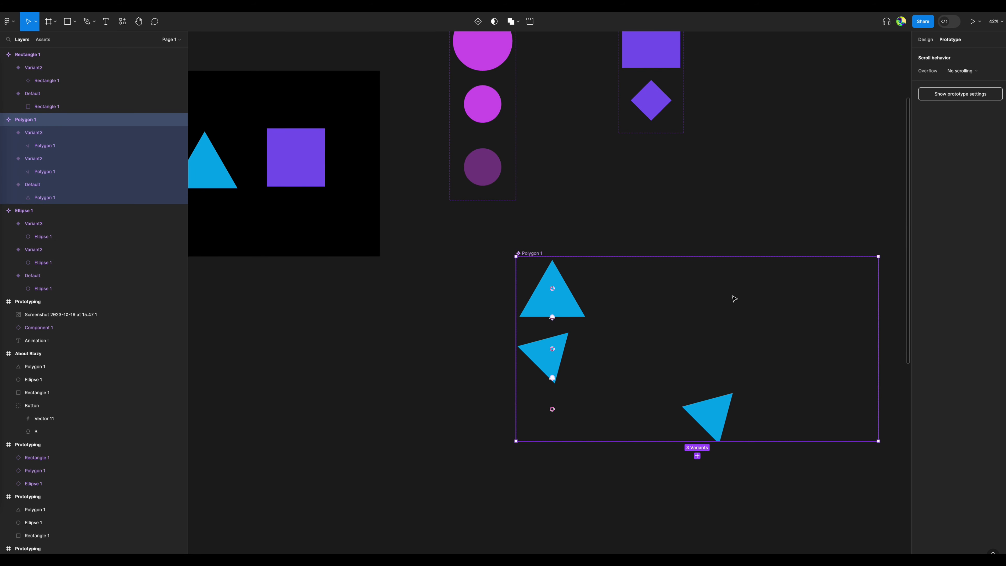
pyautogui.click(548, 229)
pyautogui.hscroll(5, 535, 247)
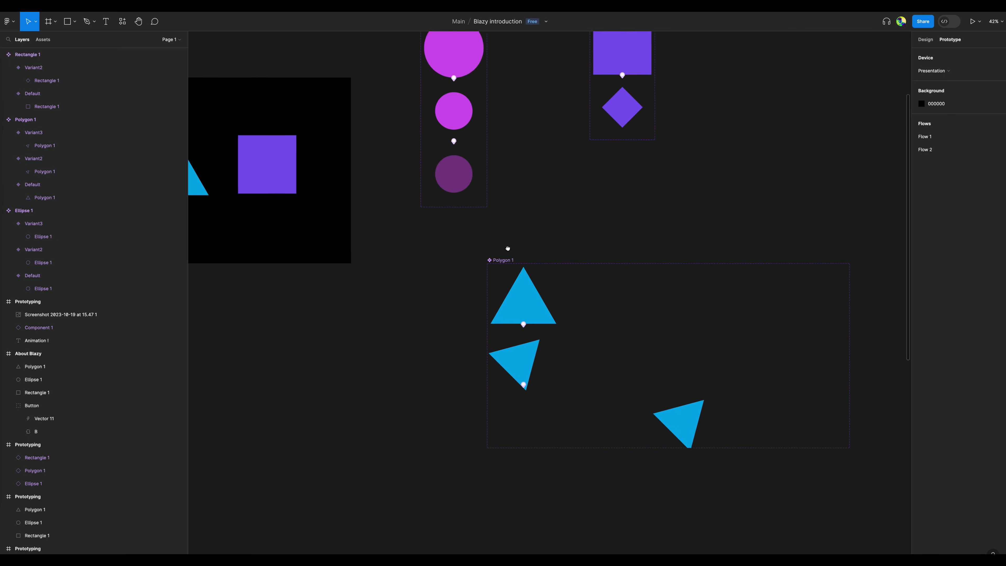
pyautogui.scroll(-5, 478, 270)
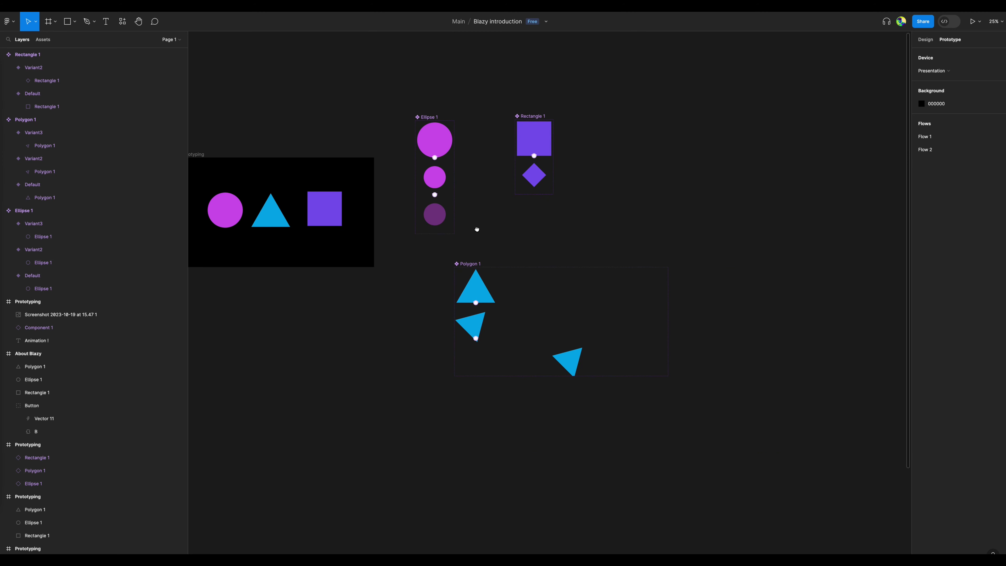
pyautogui.scroll(2, 495, 285)
pyautogui.hscroll(-5, 494, 283)
pyautogui.scroll(3, 493, 283)
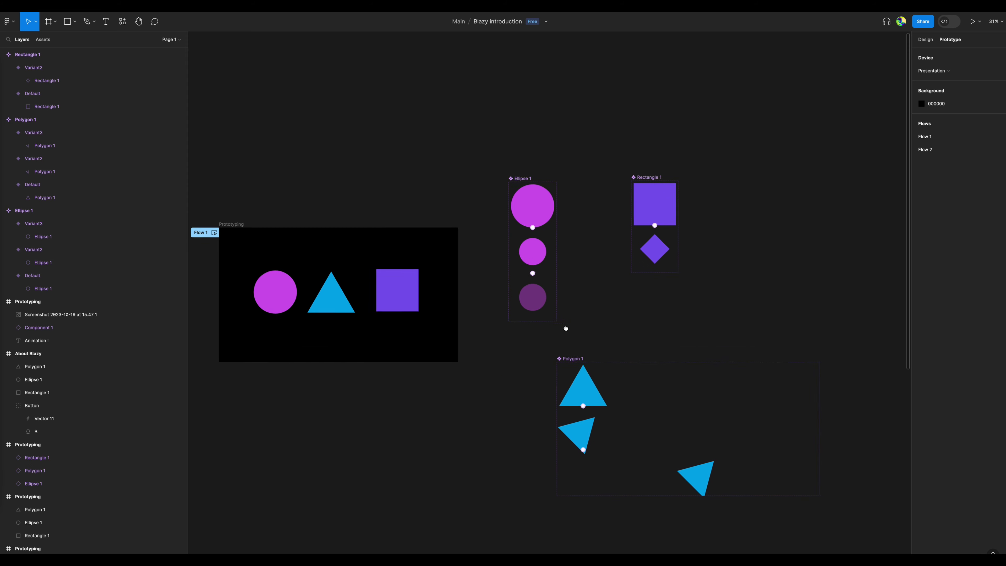
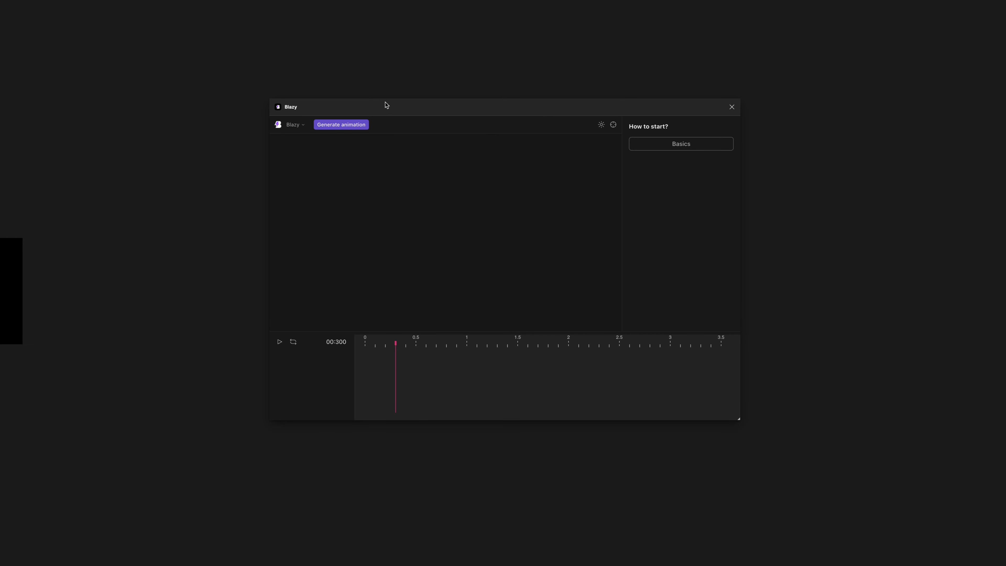
# Move the Blazy plugin window clear of the About Blazy frame and select its triangle, square and circle to load them into the timeline.
pyautogui.moveTo(386, 105); pyautogui.dragTo(327, 103)
pyautogui.moveTo(40, 87); pyautogui.dragTo(383, 67)
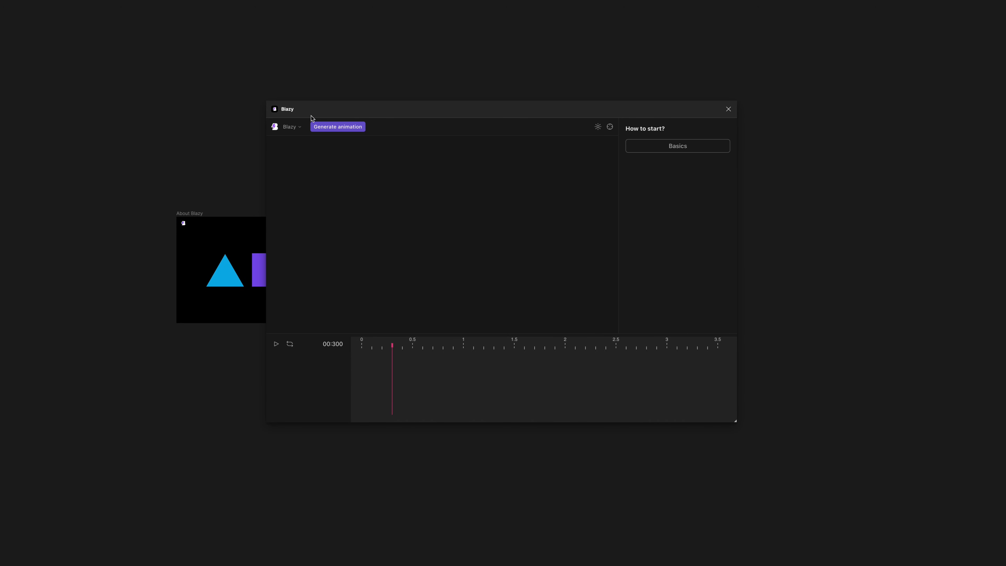
pyautogui.moveTo(311, 115); pyautogui.dragTo(440, 119)
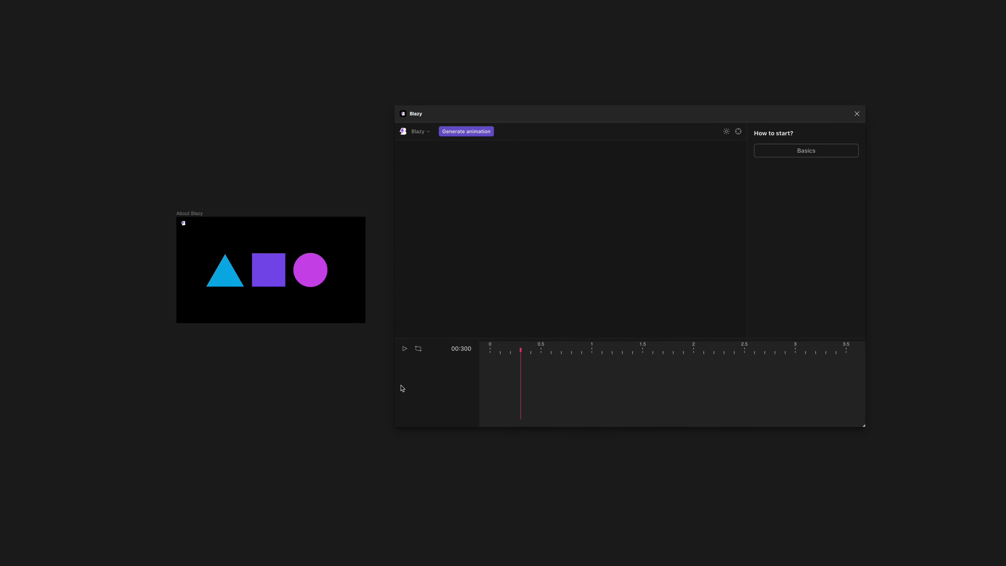
pyautogui.click(226, 275)
pyautogui.keyDown('shift'); pyautogui.click(277, 271); pyautogui.keyUp('shift')
pyautogui.keyDown('shift'); pyautogui.click(305, 270); pyautogui.keyUp('shift')
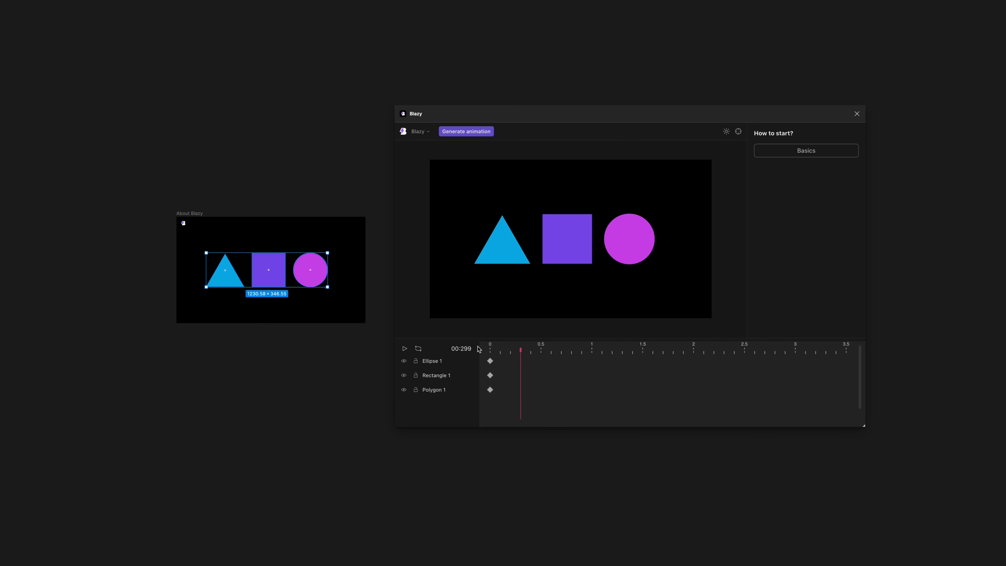
# Rewind the timeline to 0 and toggle the visibility of Ellipse 1, Rectangle 1 and Polygon 1 off and back on.
pyautogui.moveTo(492, 350); pyautogui.dragTo(469, 351)
pyautogui.click(446, 363)
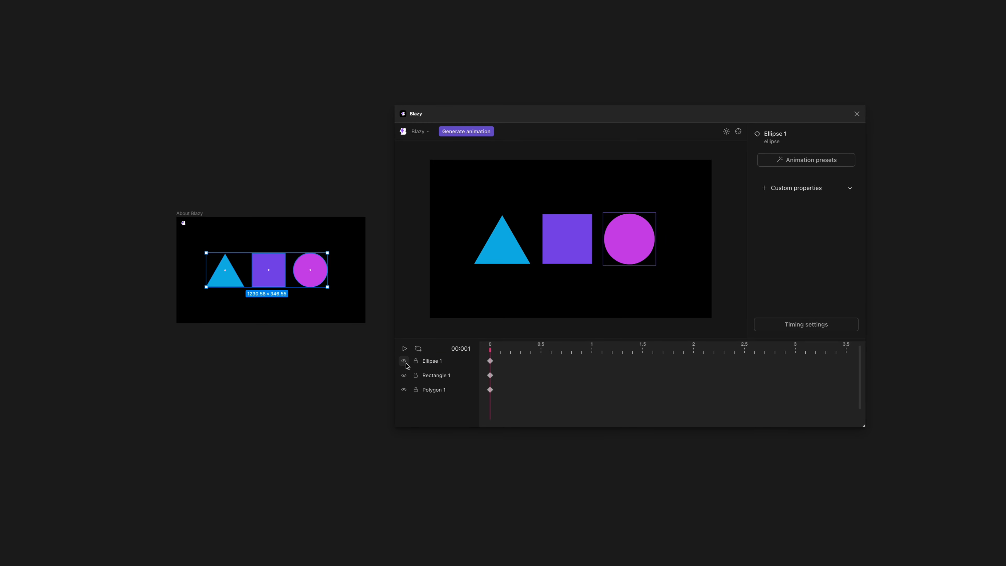
pyautogui.click(403, 361)
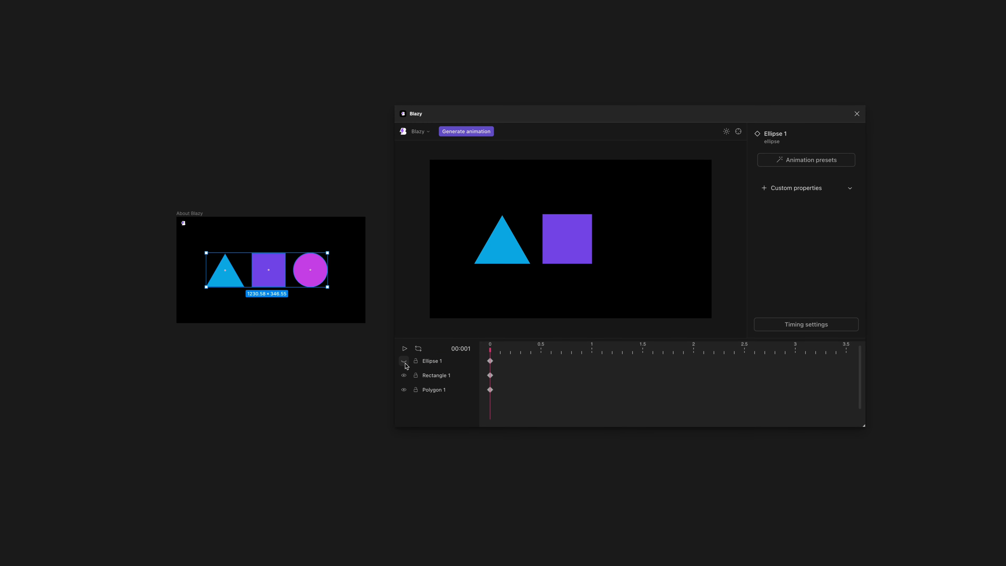
pyautogui.click(403, 375)
pyautogui.click(404, 389)
pyautogui.click(404, 376)
pyautogui.click(404, 363)
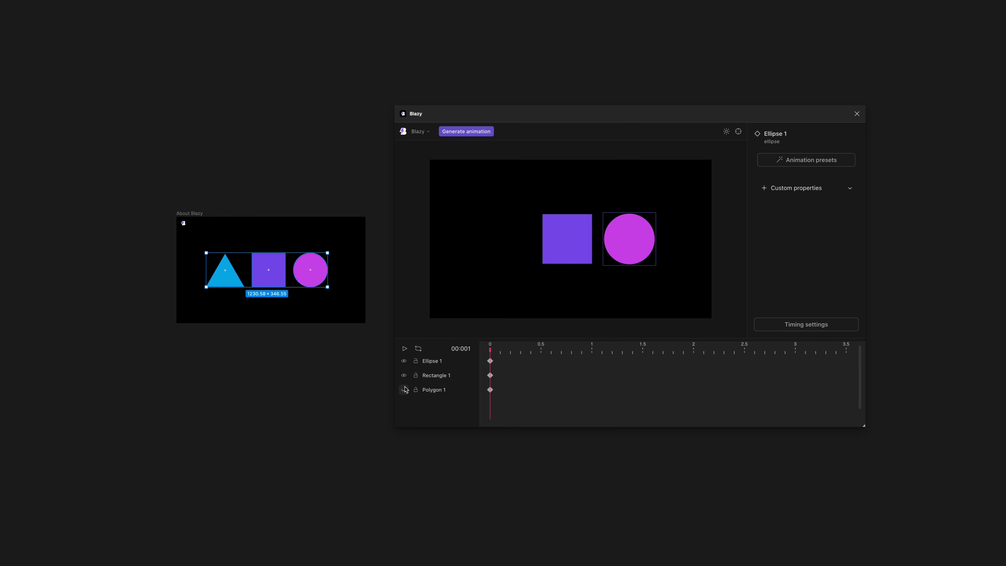
pyautogui.click(403, 390)
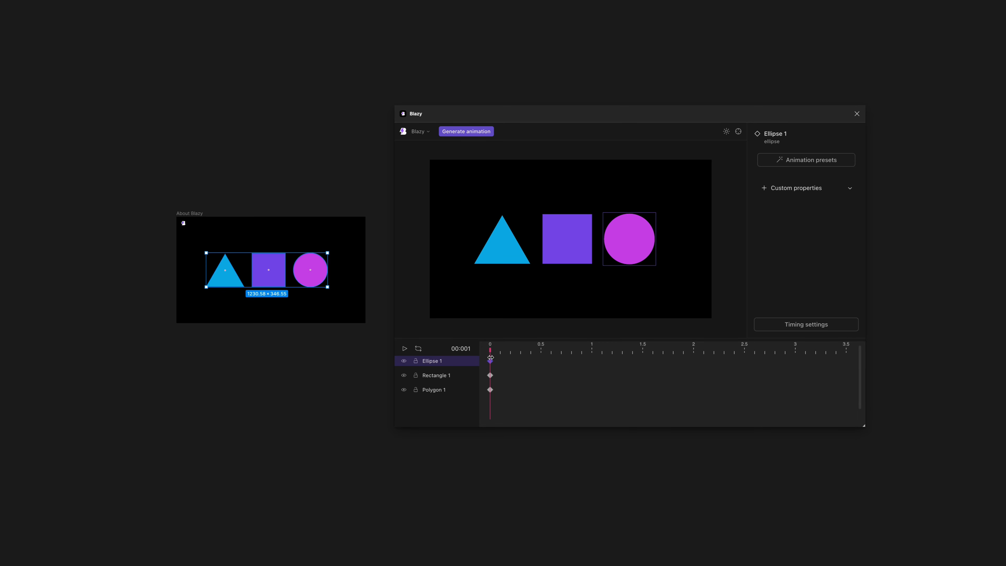
# Zoom and pan around the plugin's preview canvas, recenter it, and toggle light mode back and forth.
pyautogui.scroll(5, 642, 217)
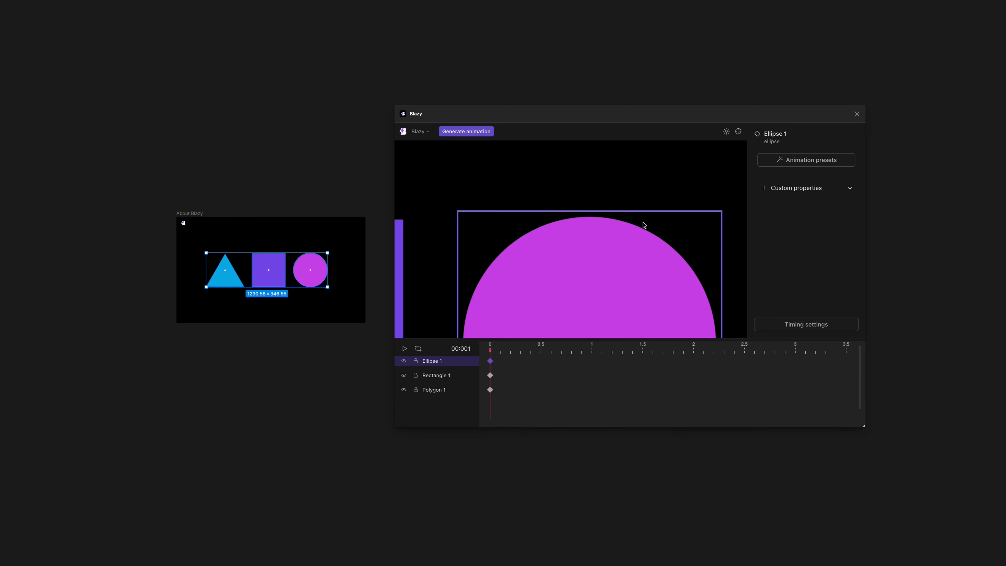
pyautogui.scroll(-10, 643, 222)
pyautogui.scroll(6, 643, 221)
pyautogui.moveTo(596, 185); pyautogui.dragTo(611, 177)
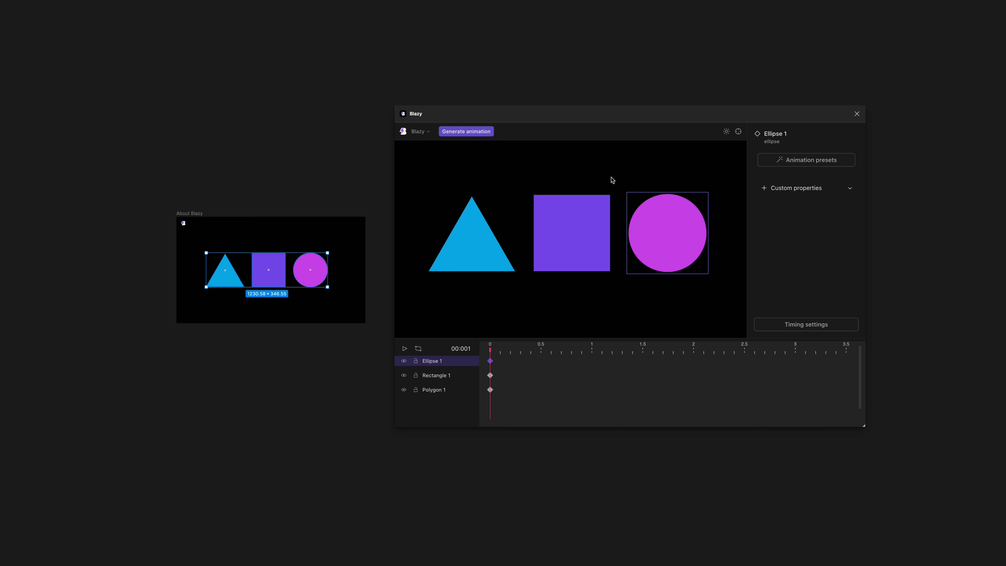
pyautogui.click(738, 135)
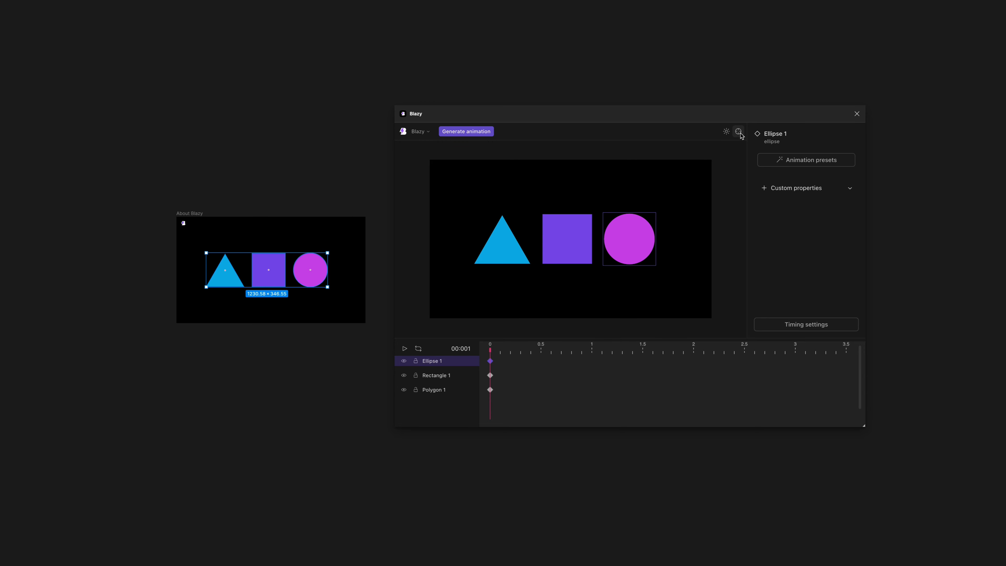
pyautogui.click(728, 133)
pyautogui.click(727, 132)
pyautogui.click(728, 132)
pyautogui.click(728, 132)
# Select all three timeline layers, browse the In animation presets, and close the preset list.
pyautogui.click(492, 354)
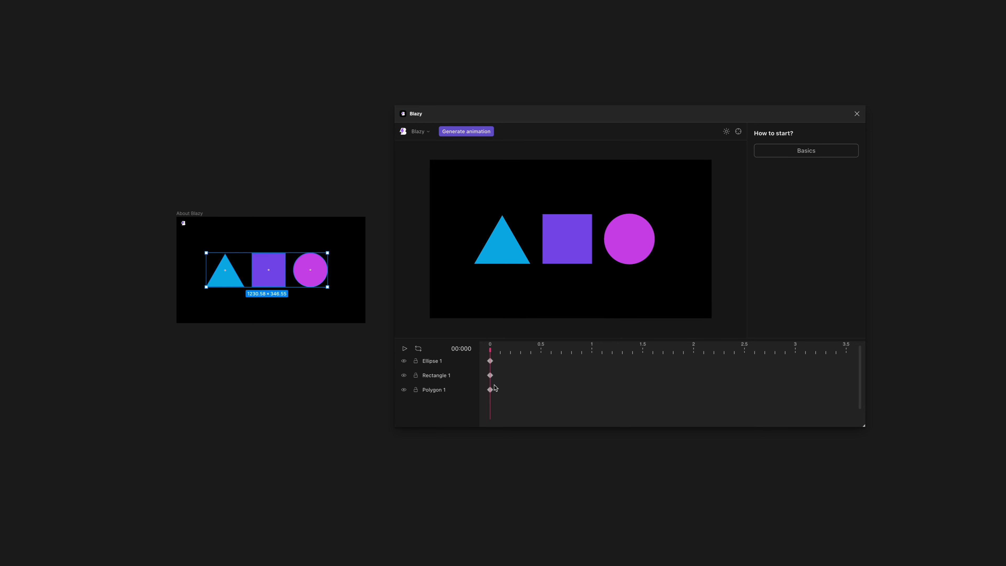
pyautogui.press('super+a')
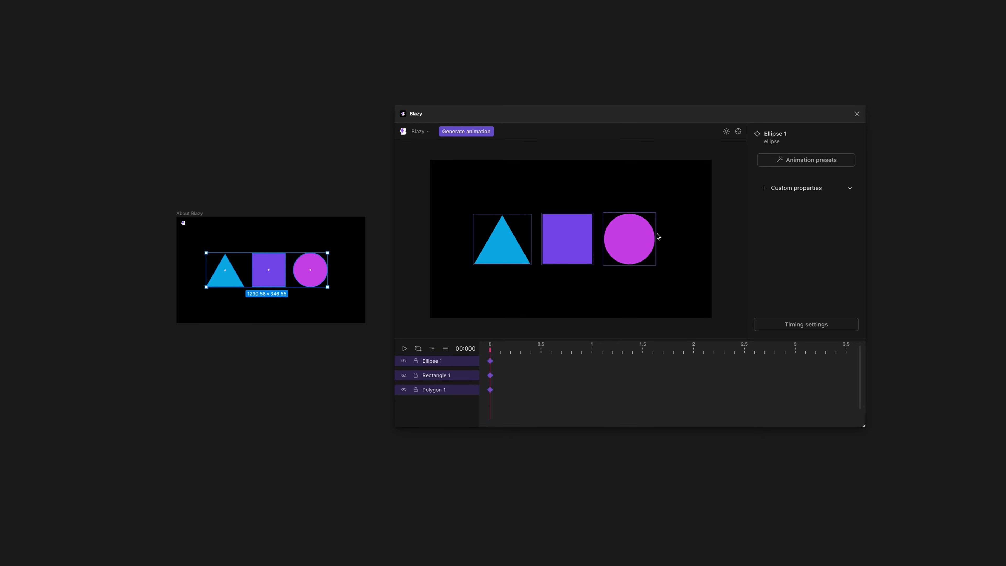
pyautogui.click(780, 160)
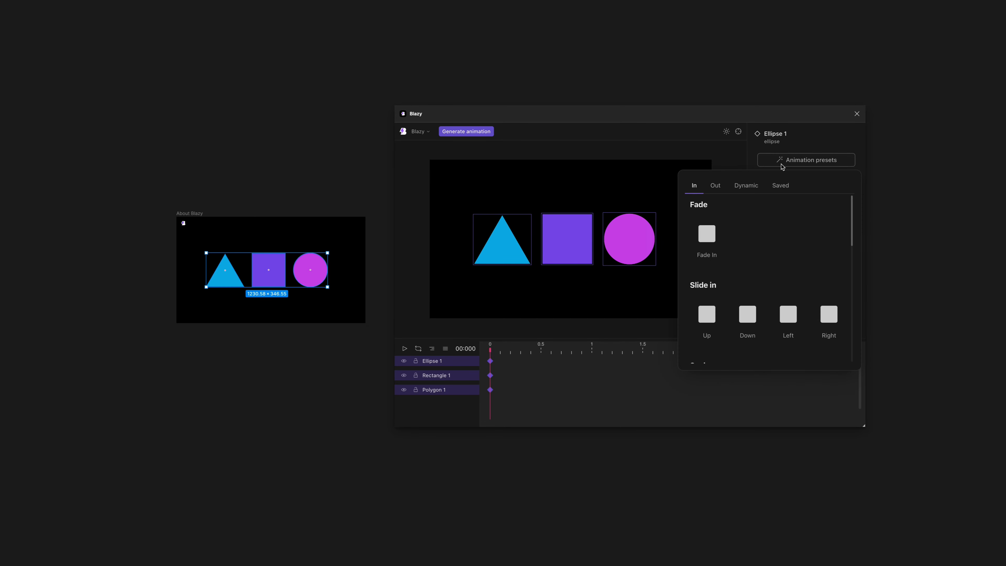
pyautogui.click(785, 160)
pyautogui.scroll(-1, 746, 277)
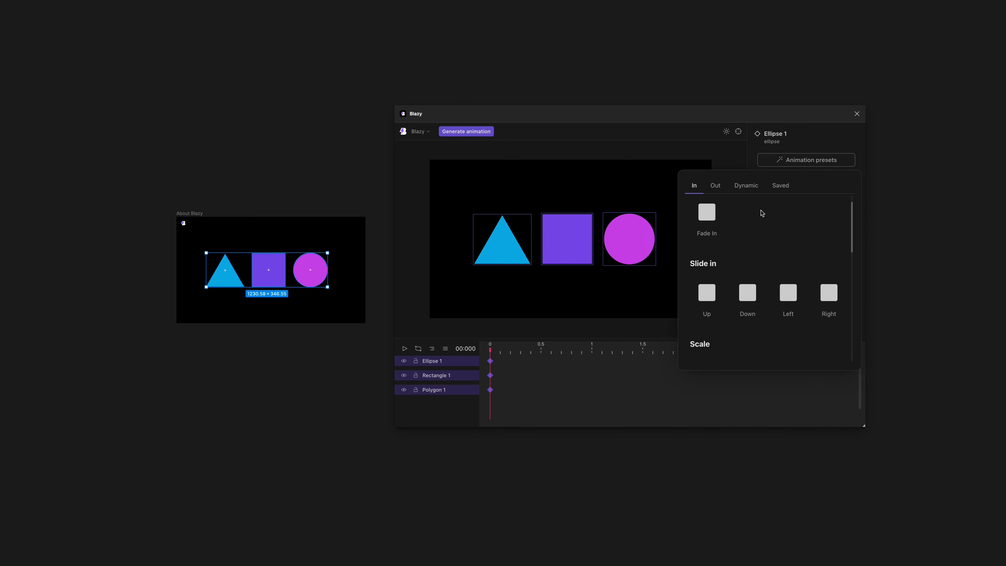
pyautogui.click(528, 382)
# Apply an upward fade-in entrance preset to all three layers from time 0 and scrub through the animation.
pyautogui.press('super+a')
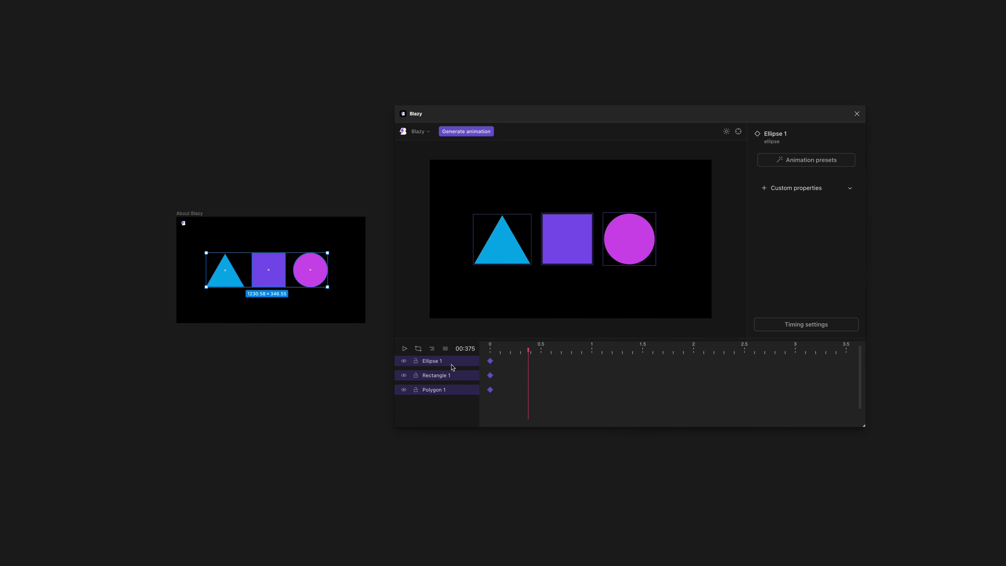
pyautogui.click(490, 349)
pyautogui.press('super+a')
pyautogui.moveTo(489, 352)
pyautogui.mouseDown()
pyautogui.moveTo(715, 366)
pyautogui.moveTo(481, 352)
pyautogui.mouseUp()
pyautogui.click(779, 159)
pyautogui.click(779, 159)
pyautogui.click(792, 165)
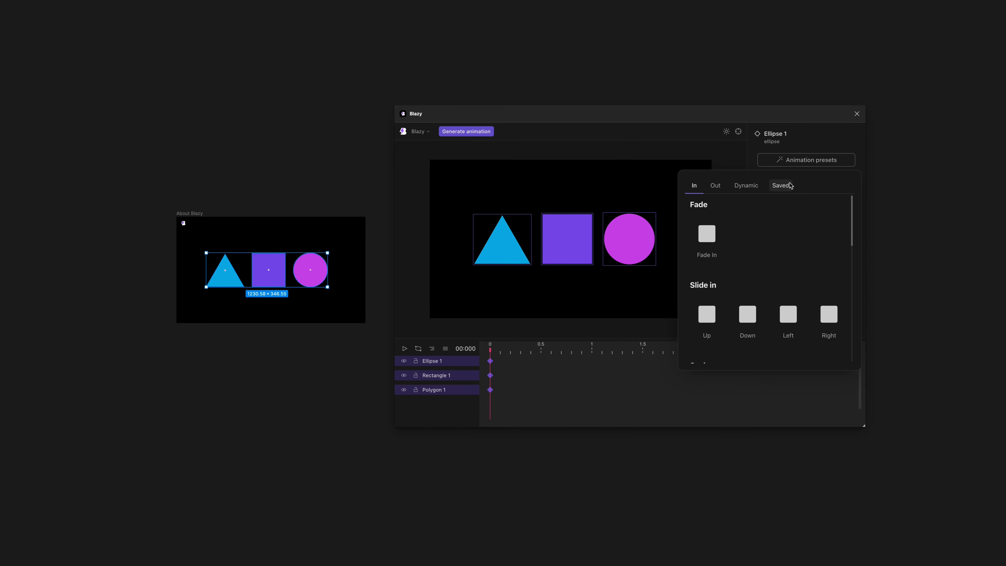
pyautogui.scroll(-4, 729, 249)
pyautogui.scroll(2, 718, 247)
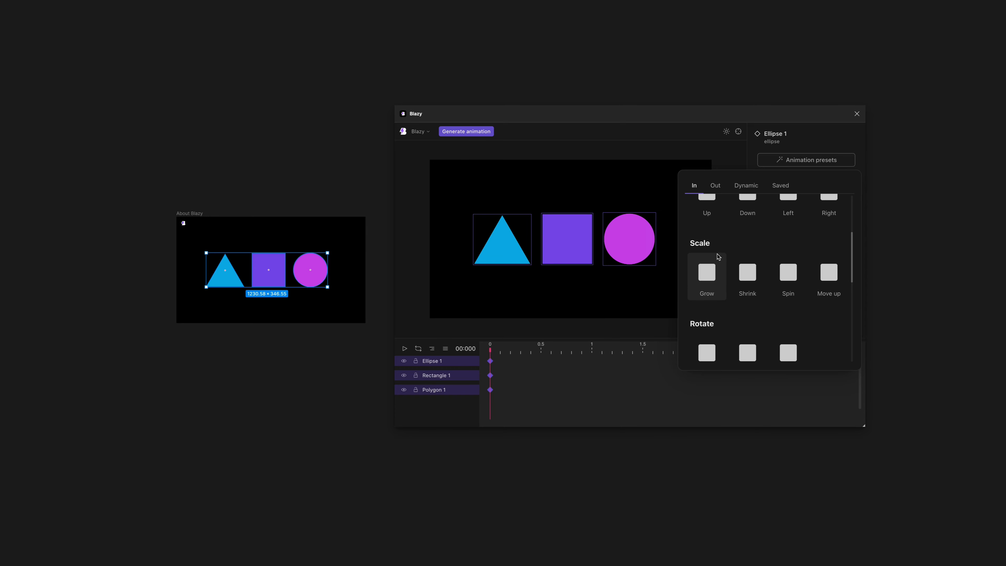
pyautogui.click(708, 234)
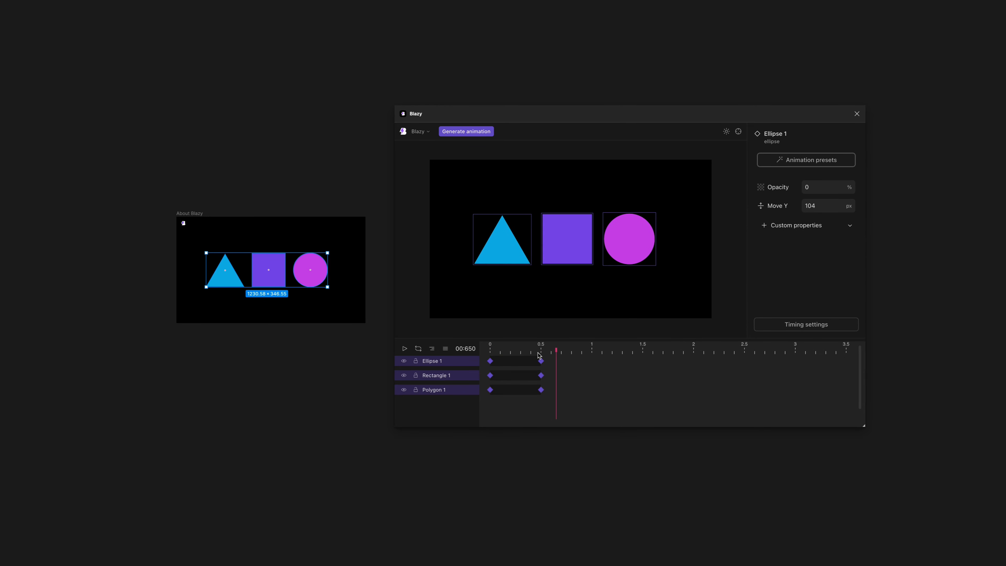
pyautogui.moveTo(541, 352)
pyautogui.mouseDown()
pyautogui.moveTo(477, 350)
pyautogui.moveTo(552, 348)
pyautogui.mouseUp()
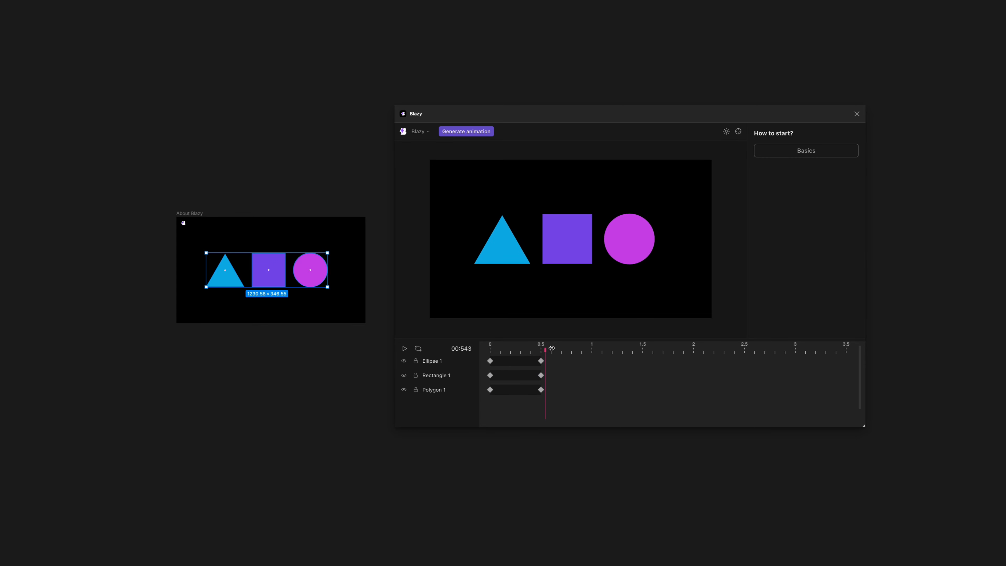
# Generate the interactive components from the timeline animation and select the About Blazy frame.
pyautogui.click(457, 134)
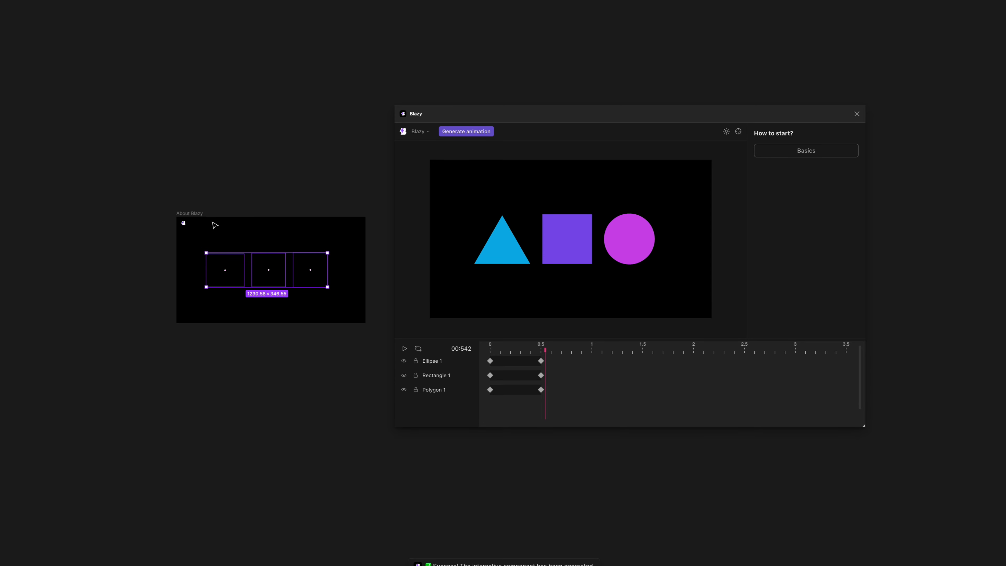
pyautogui.click(184, 215)
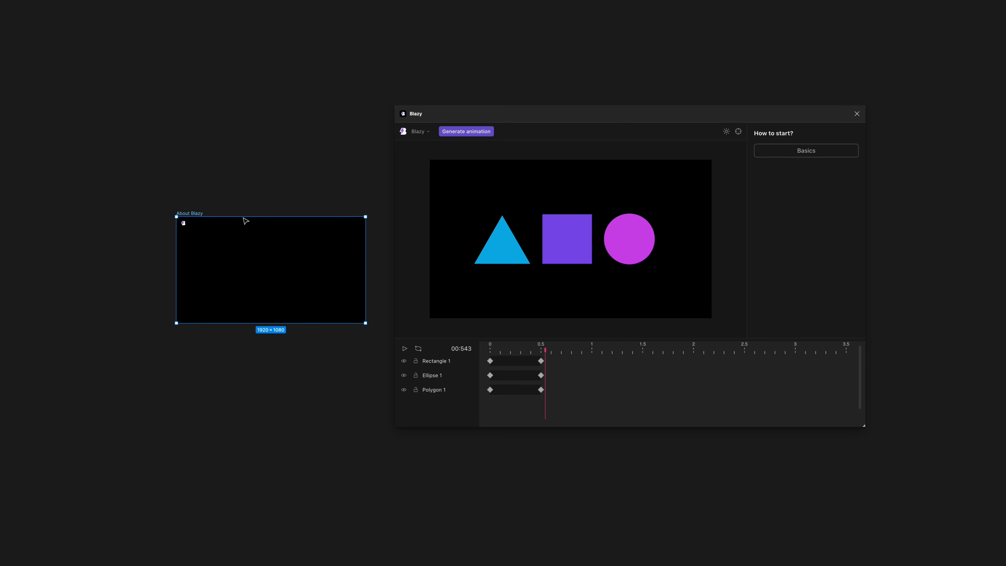
# Preview the About Blazy frame's prototype flow, shrinking the preview window and placing it beside the plugin.
pyautogui.hotkey('ctrl', '\\')
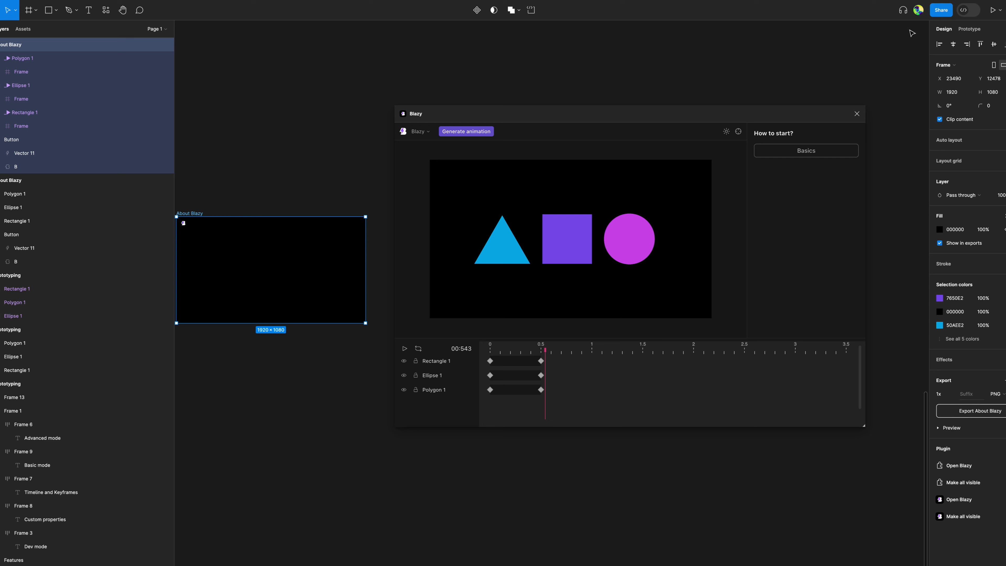
pyautogui.click(969, 29)
pyautogui.hotkey('ctrl', '\\')
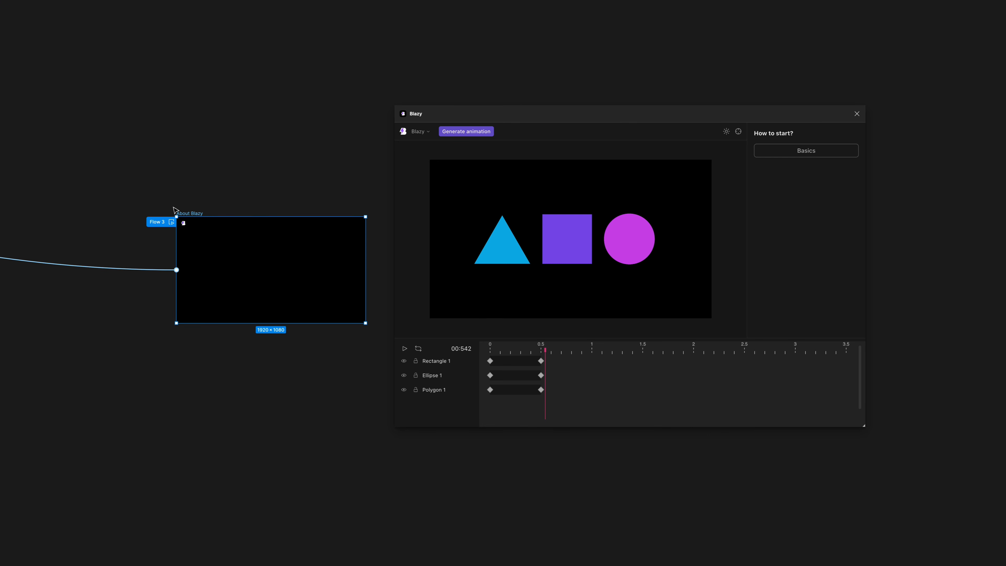
pyautogui.click(172, 222)
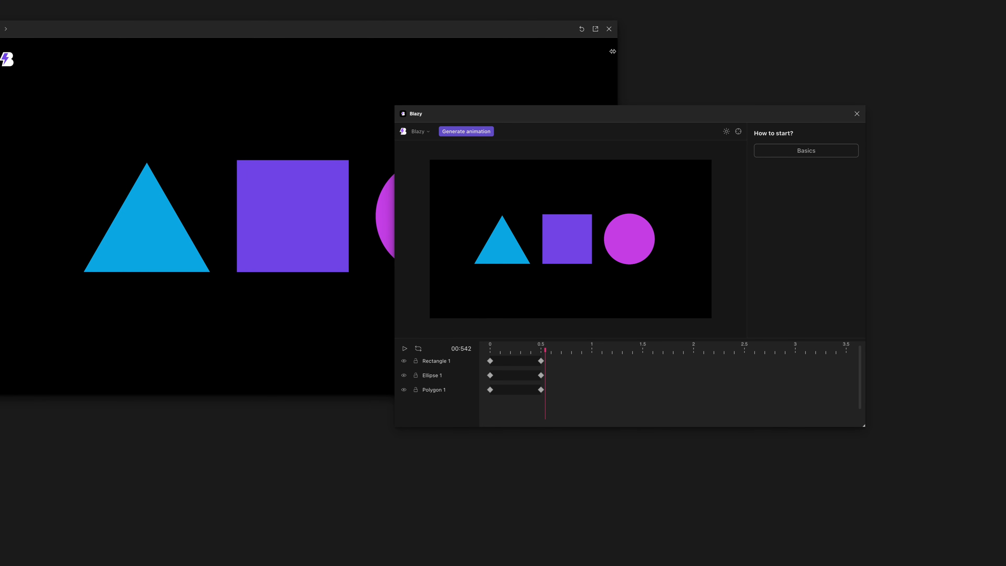
pyautogui.moveTo(618, 26); pyautogui.dragTo(348, 127)
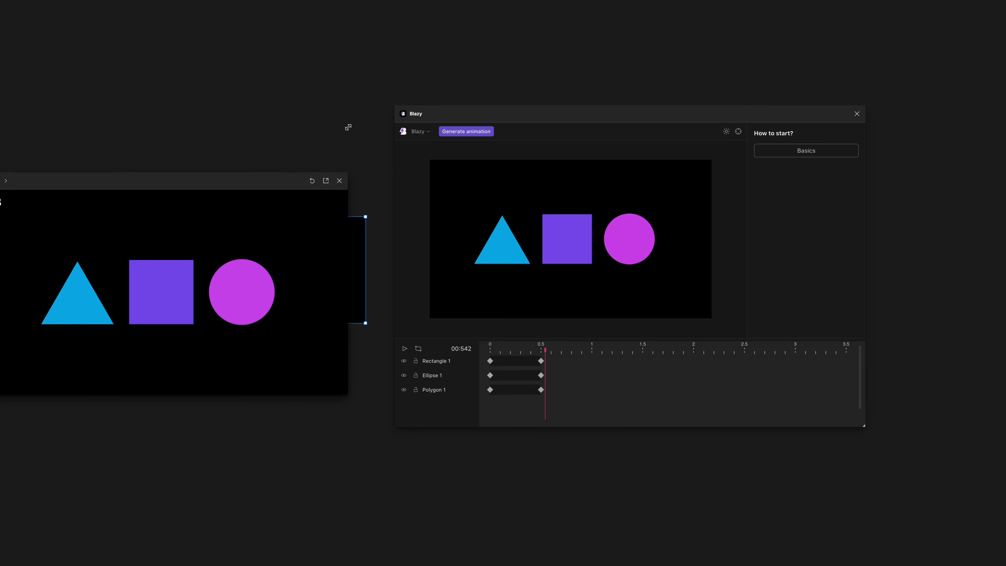
pyautogui.moveTo(258, 187); pyautogui.dragTo(302, 58)
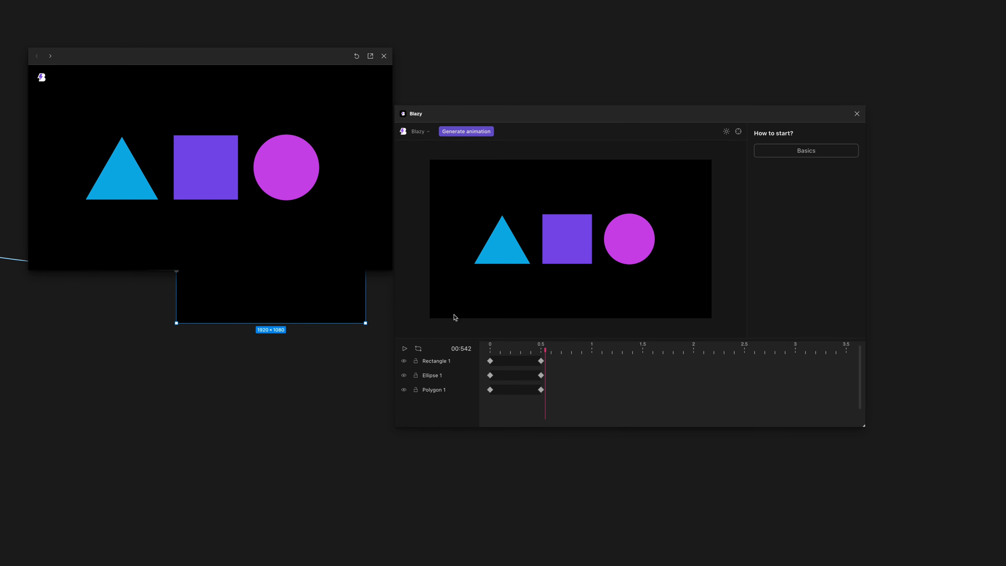
# Select all keyframes of Rectangle 1, Ellipse 1 and Polygon 1 and cascade them in 0.1 s offsets.
pyautogui.click(569, 400)
pyautogui.moveTo(462, 346); pyautogui.dragTo(464, 347)
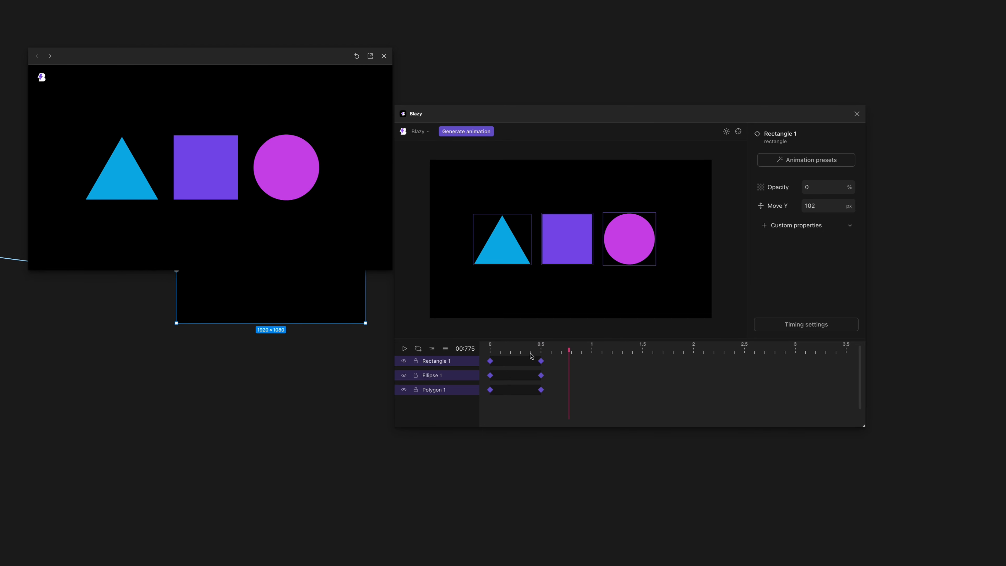
pyautogui.moveTo(549, 395); pyautogui.dragTo(458, 344)
pyautogui.rightClick(512, 362)
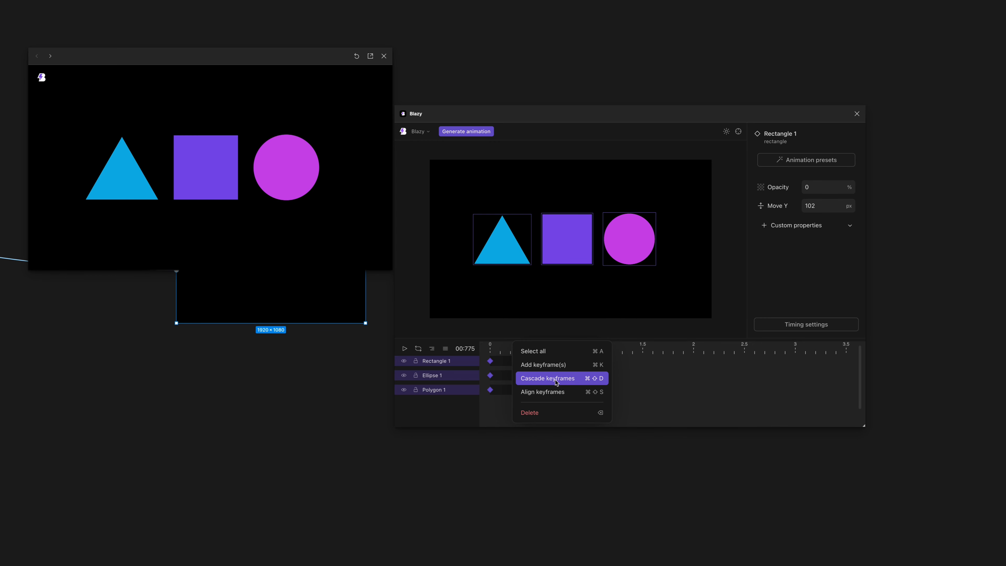
pyautogui.click(438, 337)
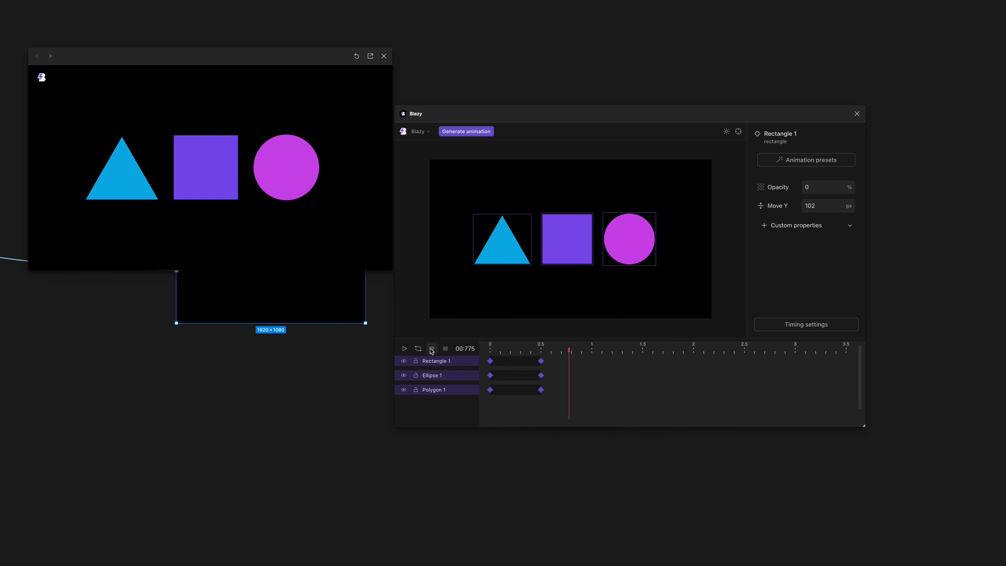
pyautogui.click(431, 348)
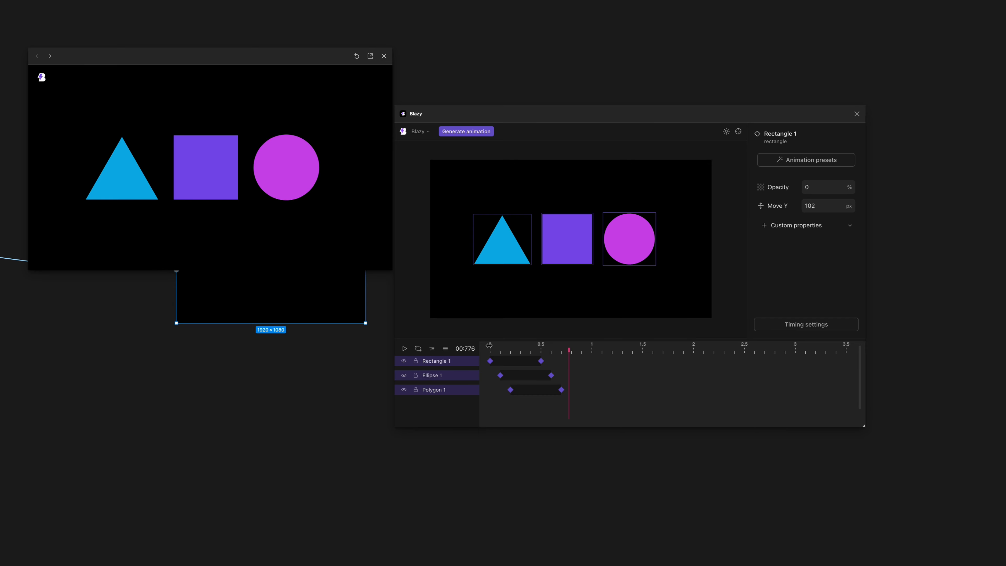
# Play the cascaded animation from the start of the timeline, stop it, and return the playhead to 0.
pyautogui.click(489, 346)
pyautogui.press('space')
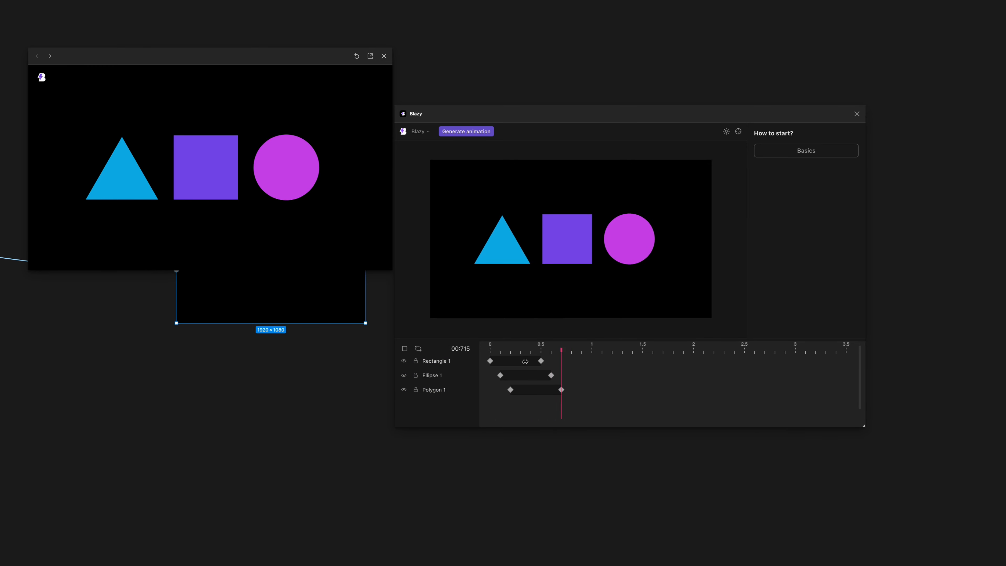
pyautogui.press('space')
pyautogui.moveTo(508, 348)
pyautogui.mouseDown()
pyautogui.moveTo(532, 347)
pyautogui.moveTo(489, 348)
pyautogui.mouseUp()
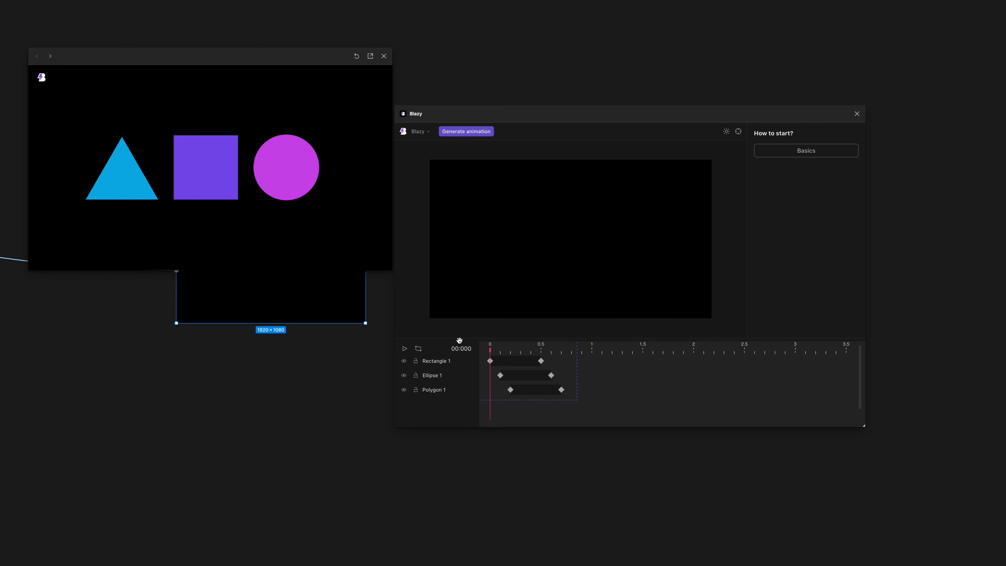
# Reselect all keyframes and cascade them repeatedly until the three layers start 0.4 s apart.
pyautogui.hotkey('ctrl', 'a')
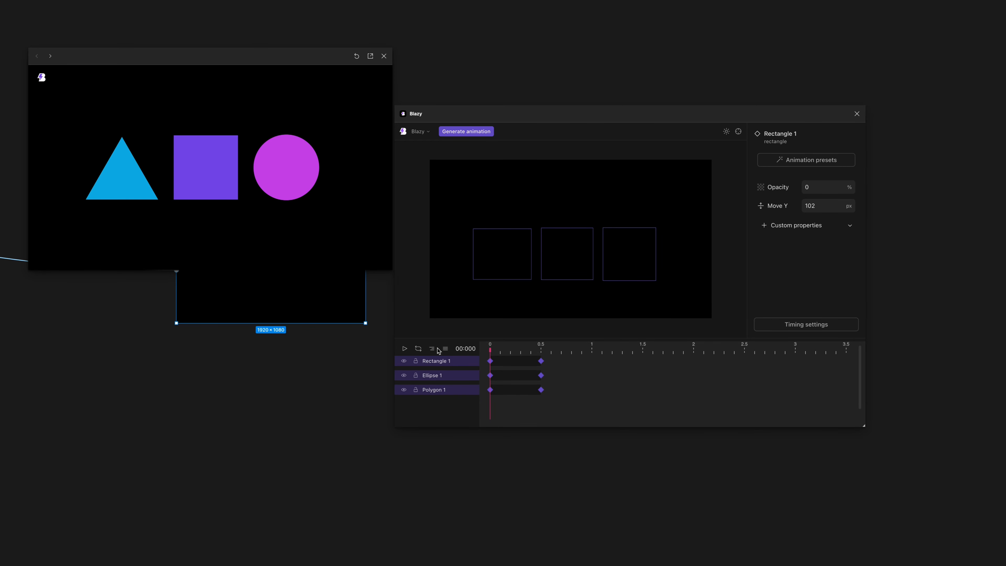
pyautogui.moveTo(488, 346)
pyautogui.mouseDown()
pyautogui.moveTo(501, 348)
pyautogui.moveTo(476, 350)
pyautogui.mouseUp()
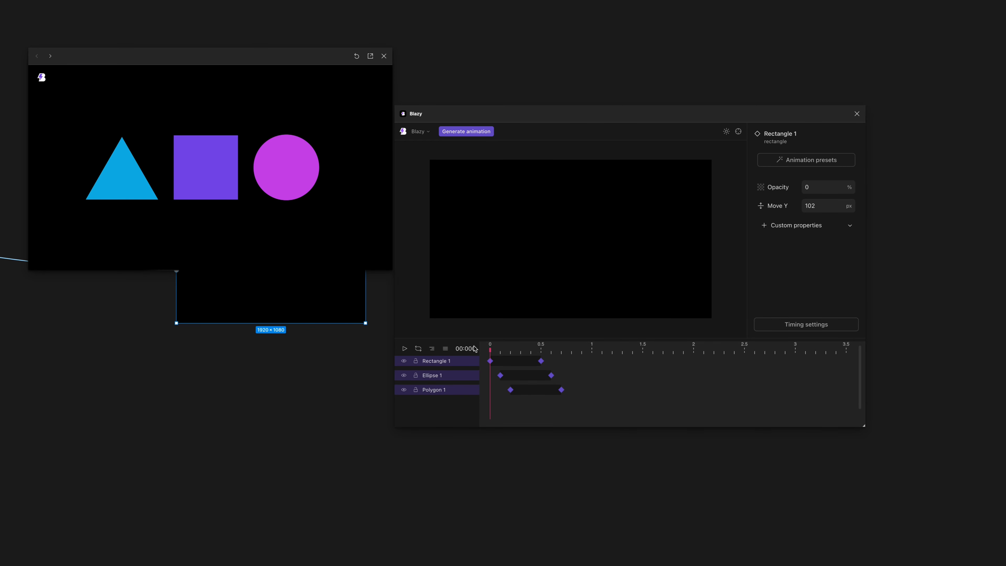
pyautogui.click(433, 351)
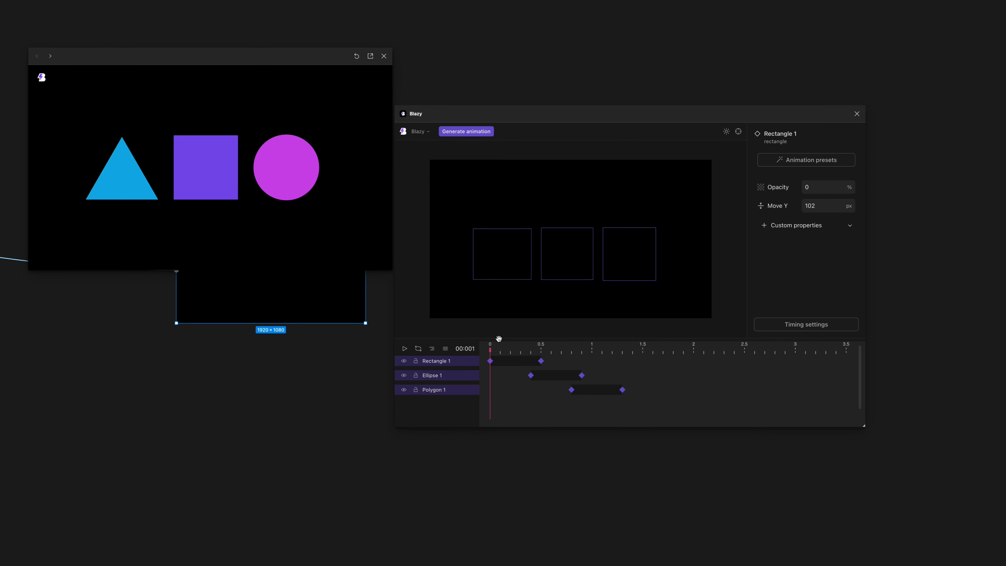
# Play the cascaded animation and extend Rectangle 1's last keyframe to 2 s on the timeline.
pyautogui.press('space')
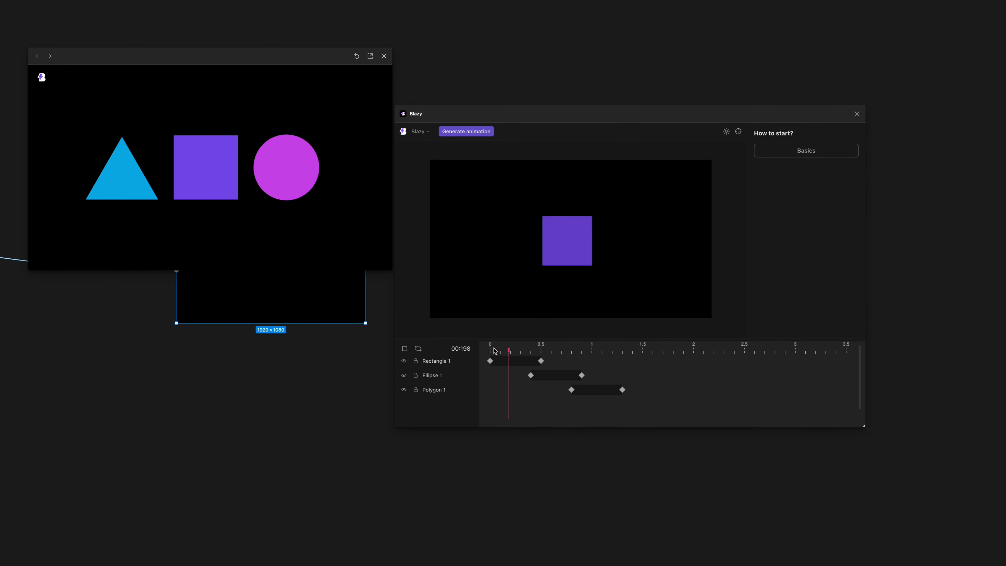
pyautogui.click(474, 131)
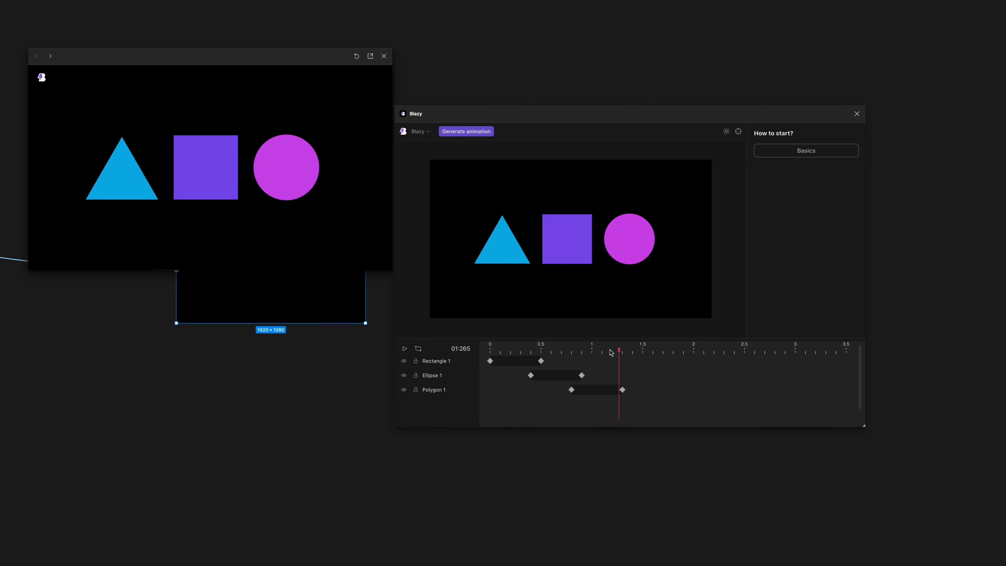
pyautogui.moveTo(618, 353); pyautogui.dragTo(696, 363)
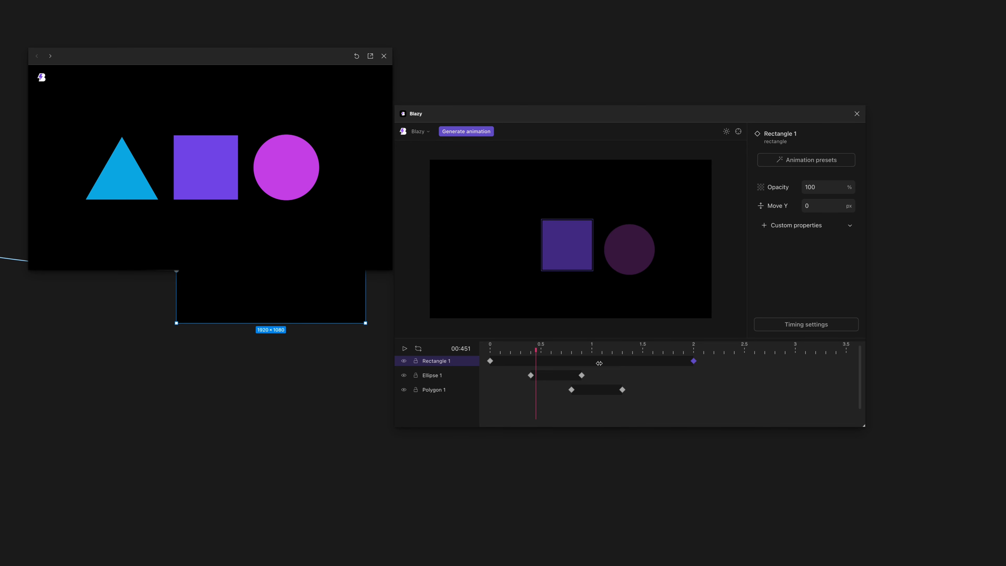
# Scrub the opening of the animation and return the playhead to 0.
pyautogui.click(491, 351)
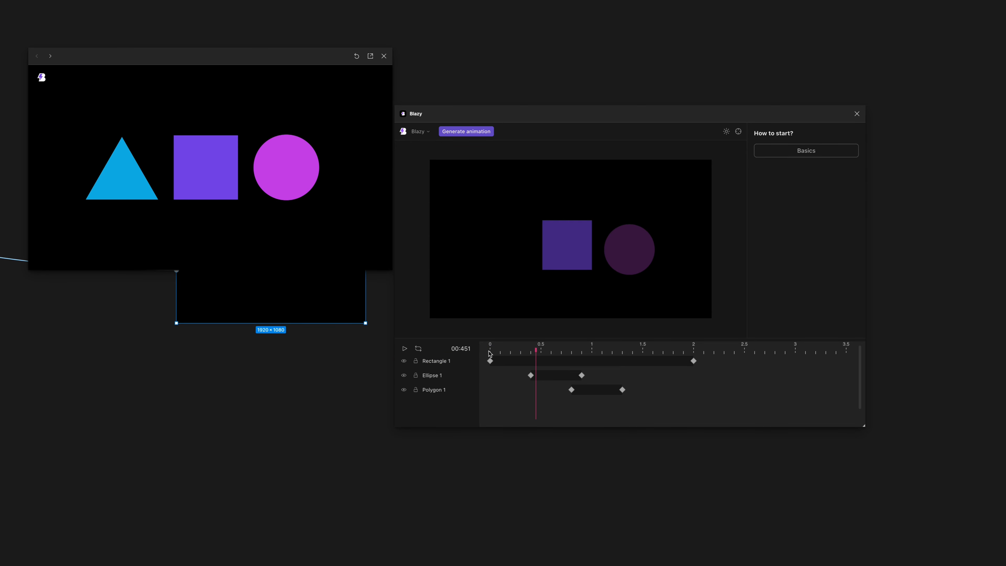
pyautogui.click(440, 363)
pyautogui.click(466, 131)
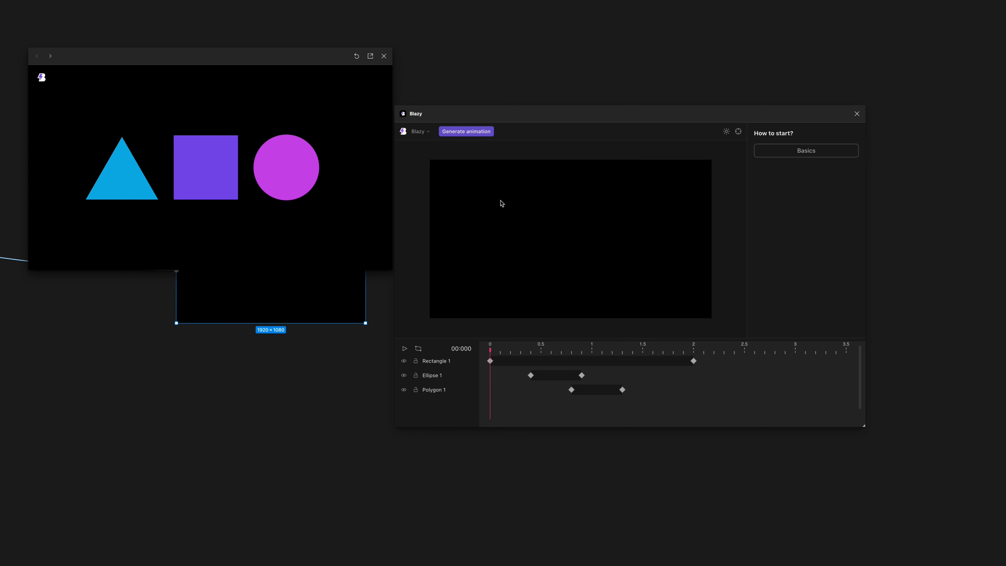
pyautogui.click(504, 352)
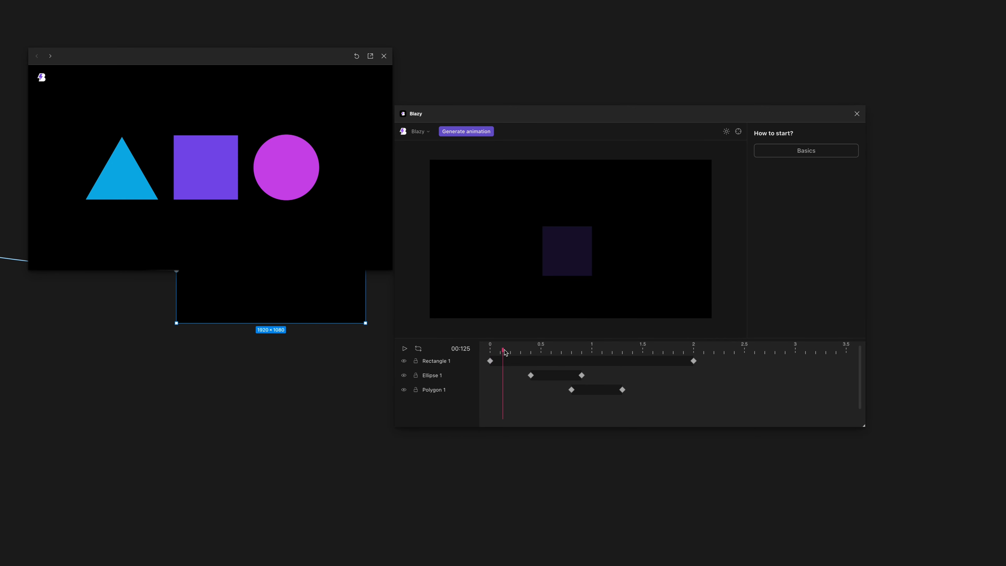
pyautogui.moveTo(503, 351); pyautogui.dragTo(479, 352)
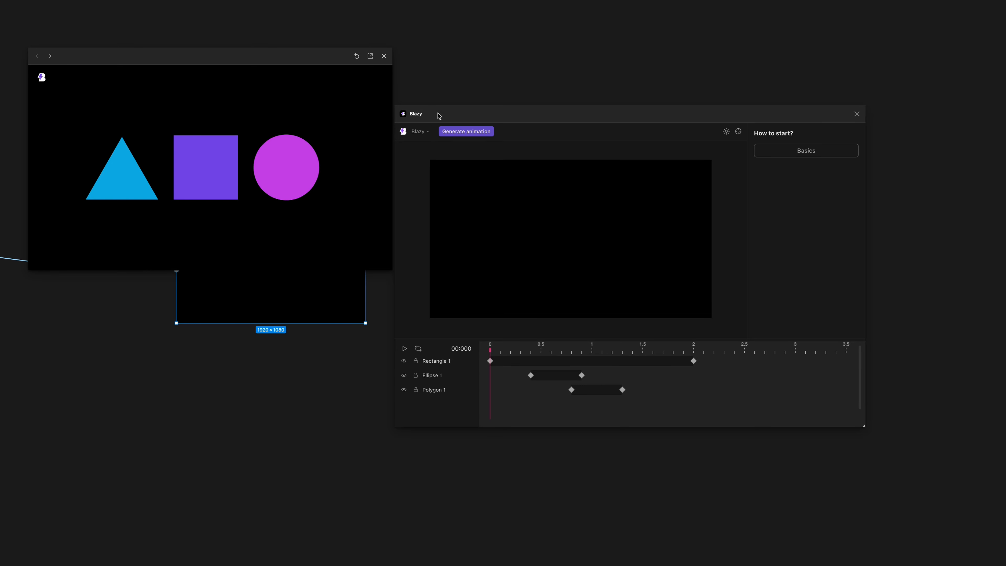
# Reselect the About Blazy frame below the prototype preview and place the plugin window back beside the preview.
pyautogui.moveTo(438, 115); pyautogui.dragTo(566, 129)
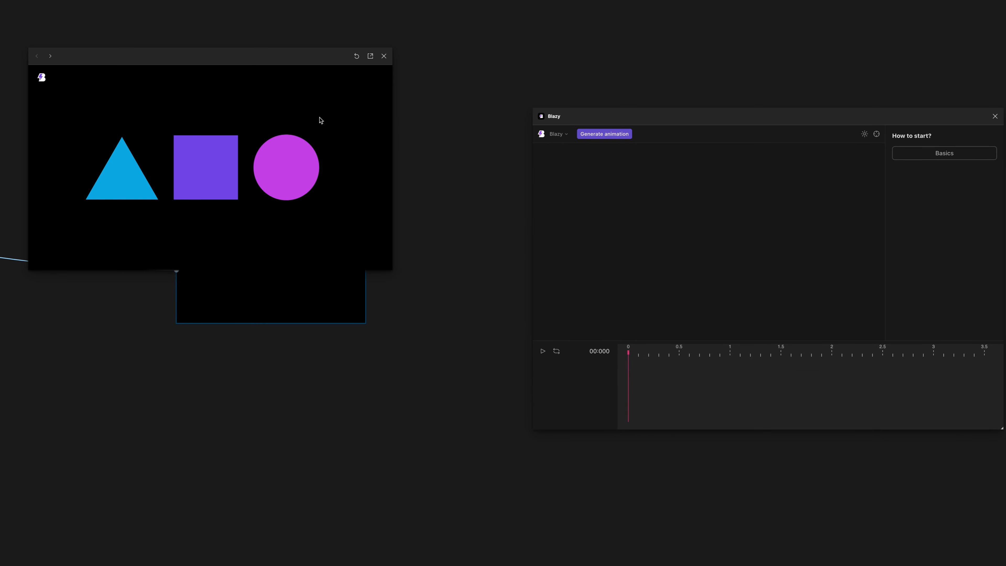
pyautogui.moveTo(440, 261); pyautogui.dragTo(429, 401)
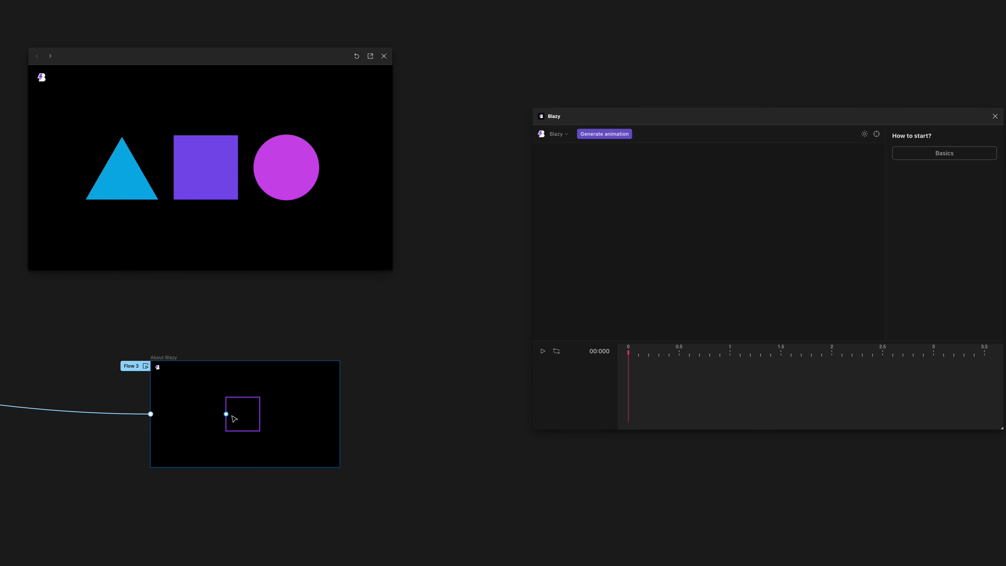
pyautogui.moveTo(191, 344); pyautogui.dragTo(207, 322)
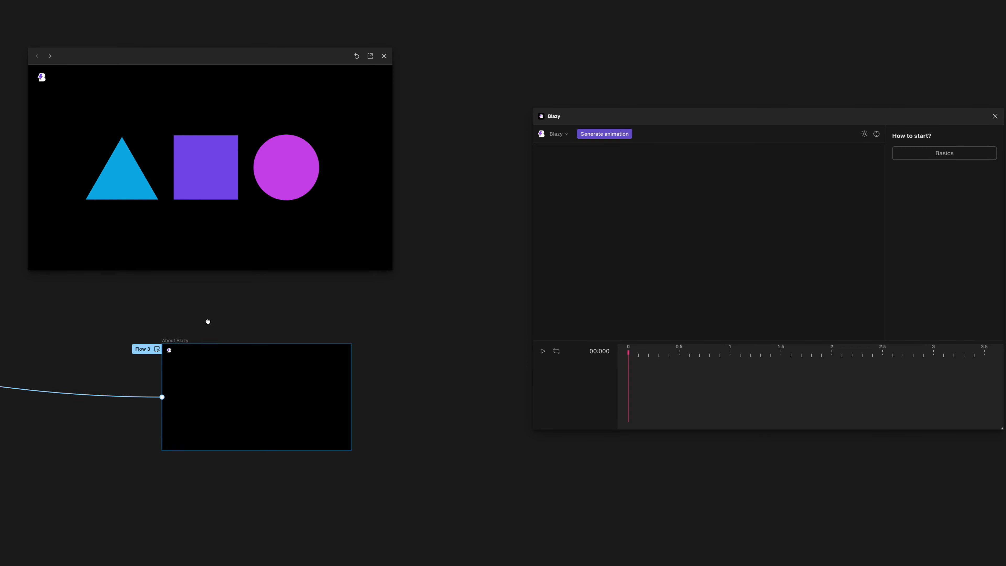
pyautogui.click(187, 341)
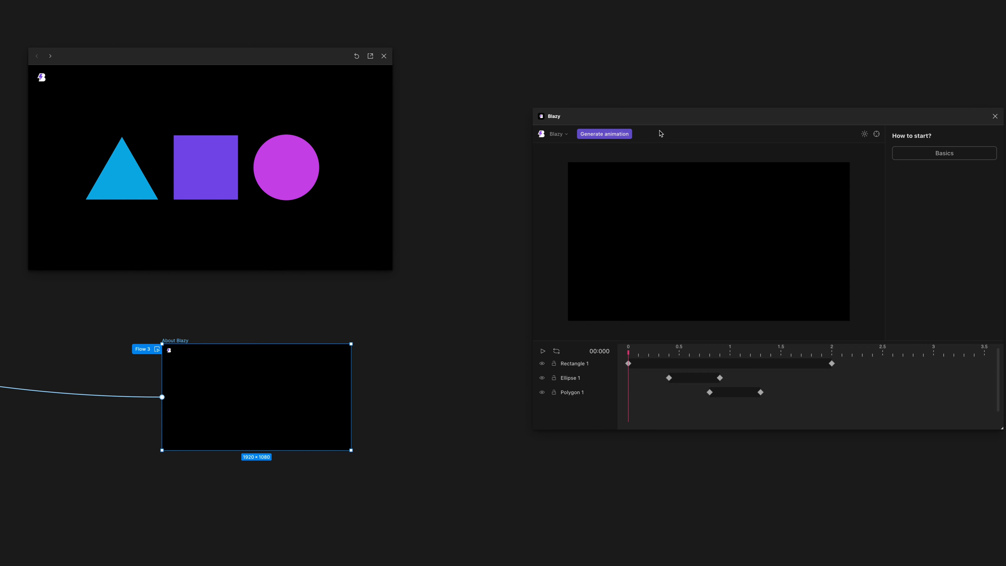
pyautogui.moveTo(662, 116); pyautogui.dragTo(531, 131)
# Select and delete all keyframes of Rectangle 1, Ellipse 1 and Polygon 1.
pyautogui.moveTo(499, 366); pyautogui.dragTo(626, 363)
pyautogui.moveTo(555, 353); pyautogui.dragTo(489, 353)
pyautogui.press('Delete')
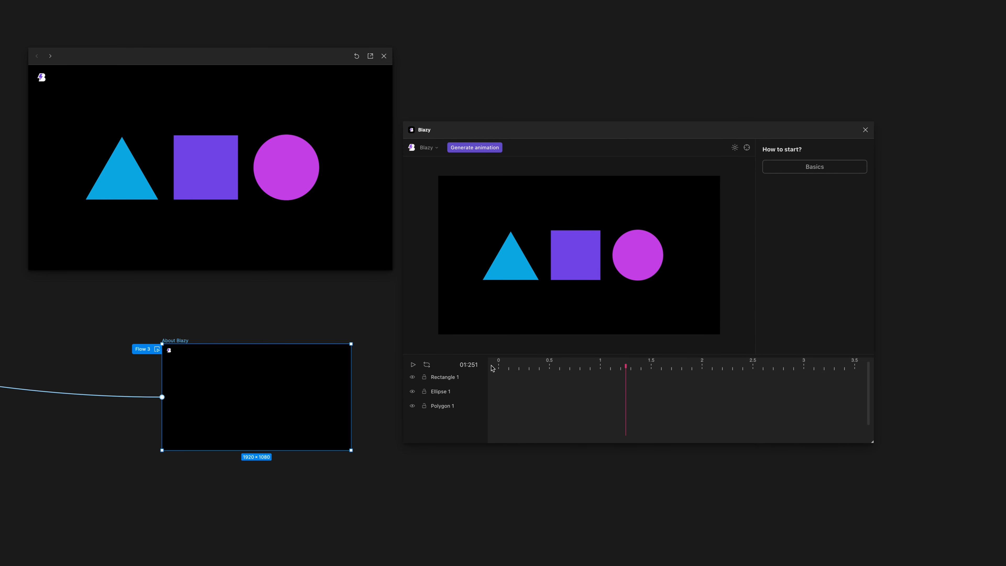
# Add a keyframe at 0 s to each of Rectangle 1, Ellipse 1 and Polygon 1.
pyautogui.click(492, 368)
pyautogui.click(459, 380)
pyautogui.click(460, 392)
pyautogui.click(461, 407)
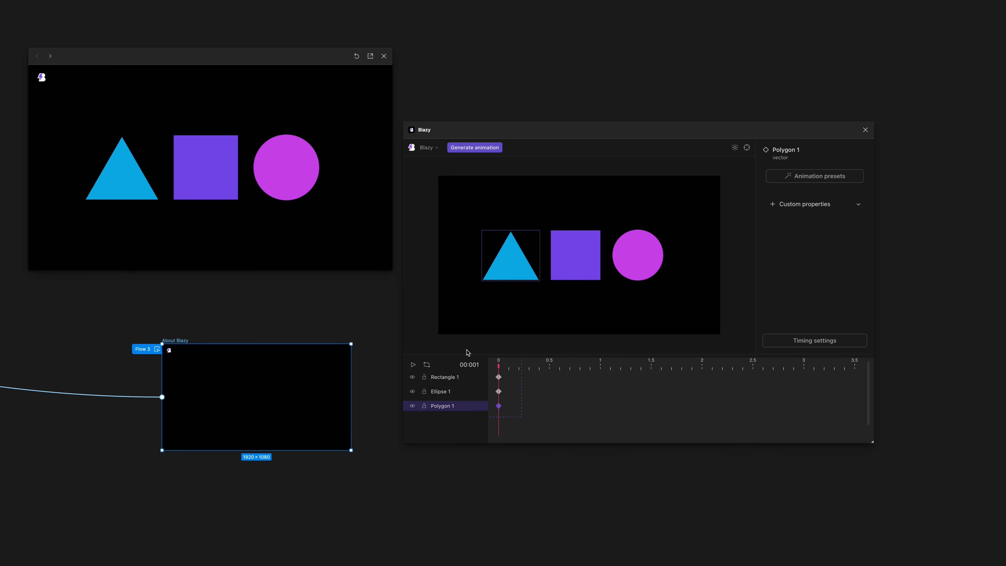
# Select the 0 s keyframes of all three layers and add the custom Scale property to them.
pyautogui.hotkey('ctrl', 'a')
pyautogui.click(806, 176)
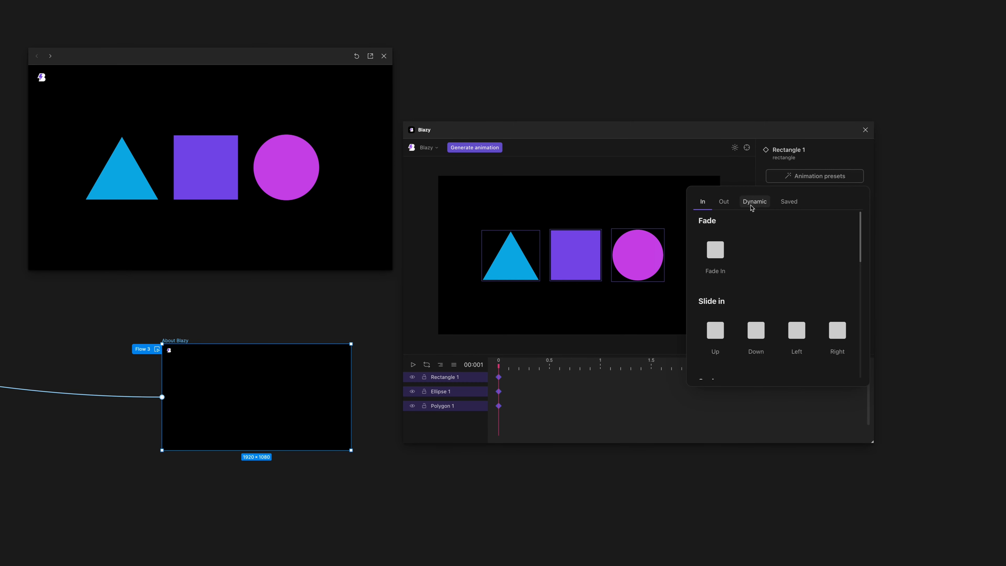
pyautogui.click(785, 170)
pyautogui.click(807, 204)
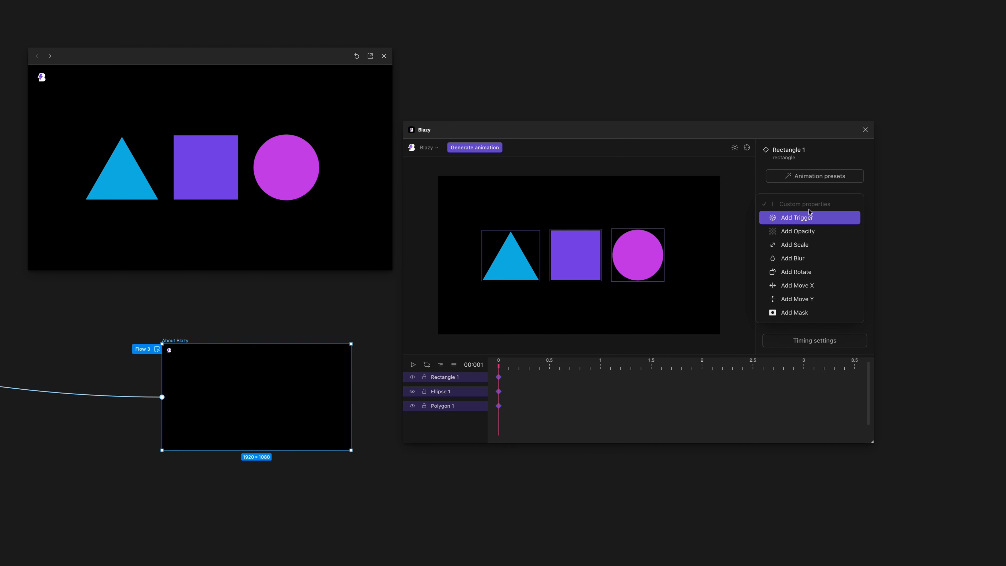
pyautogui.click(802, 201)
pyautogui.click(800, 203)
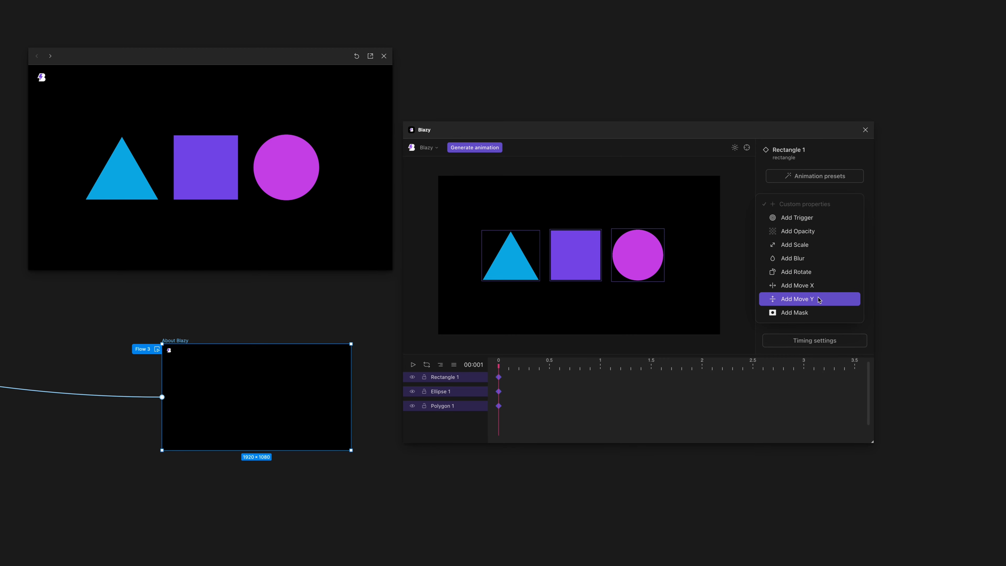
pyautogui.click(802, 244)
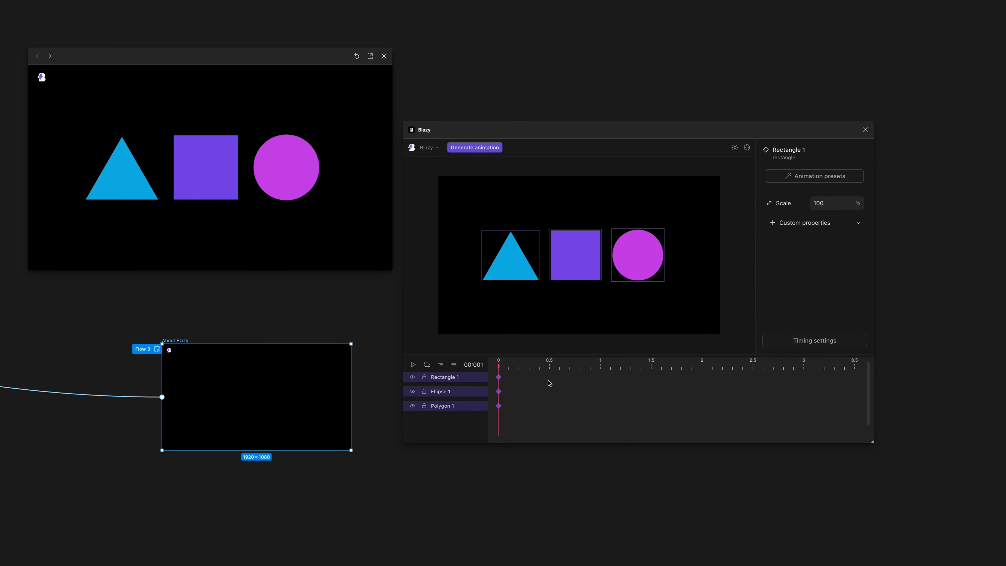
# Add keyframes at 0.5 s to Rectangle 1, Ellipse 1 and Polygon 1 together.
pyautogui.click(549, 361)
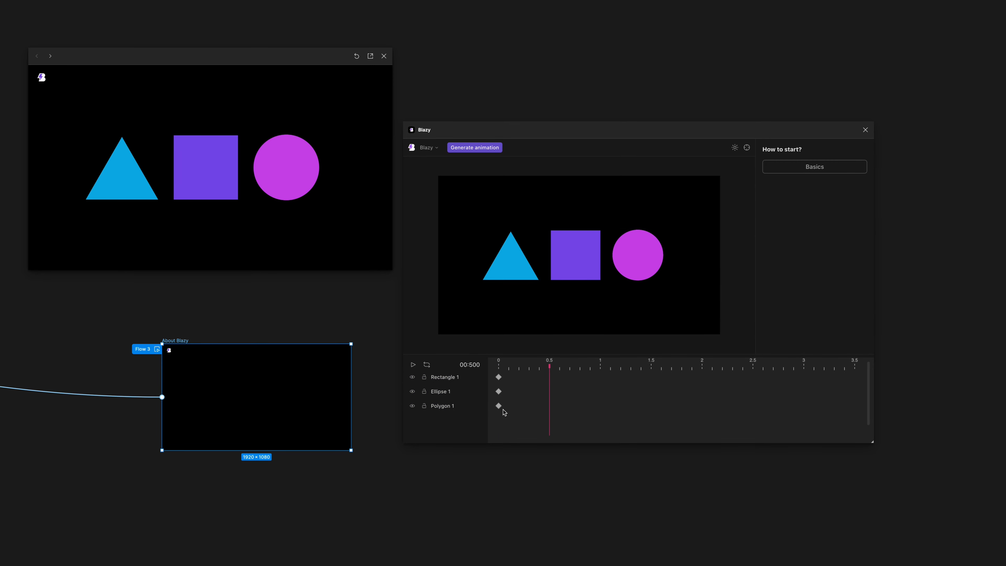
pyautogui.moveTo(504, 411); pyautogui.dragTo(494, 367)
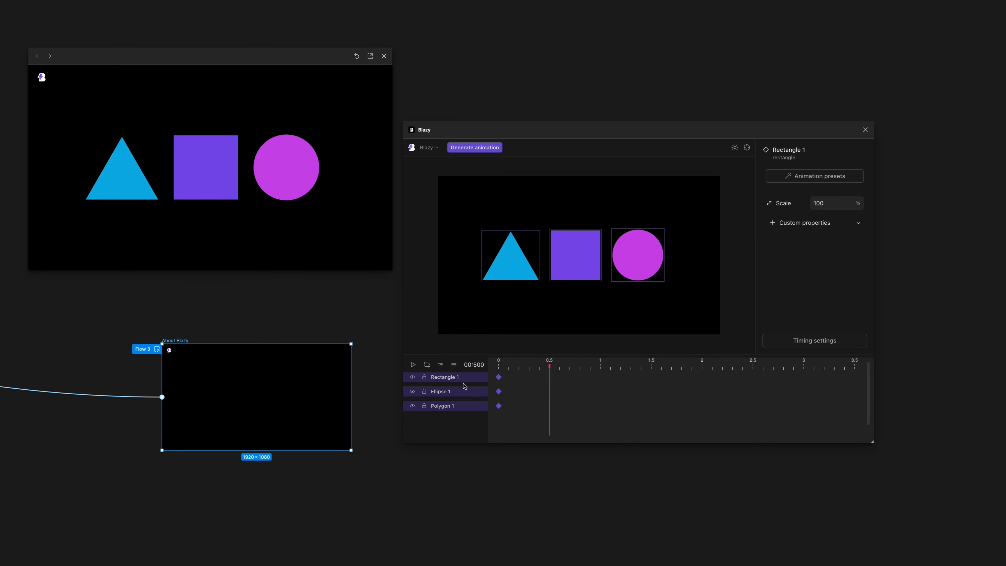
pyautogui.rightClick(549, 374)
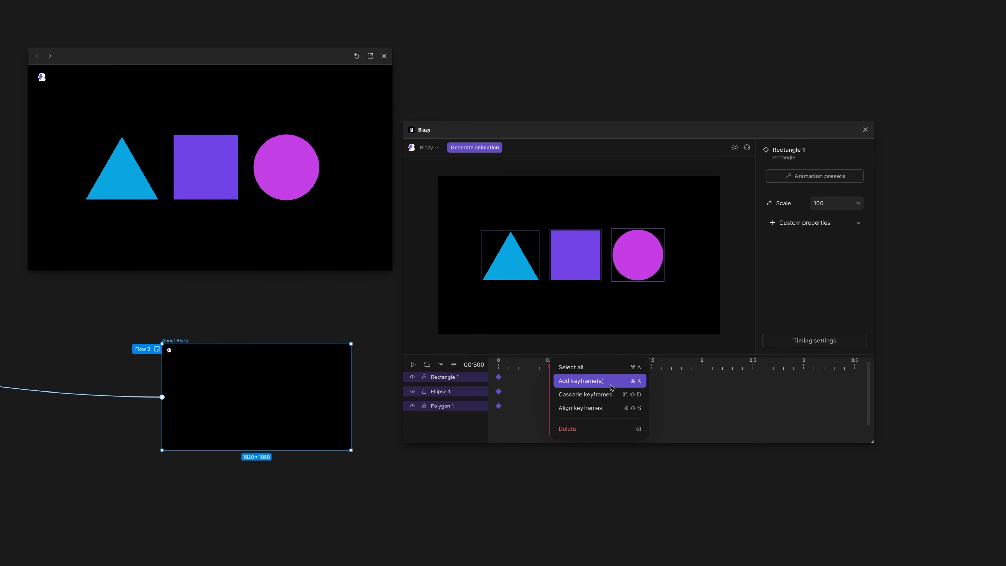
pyautogui.click(608, 385)
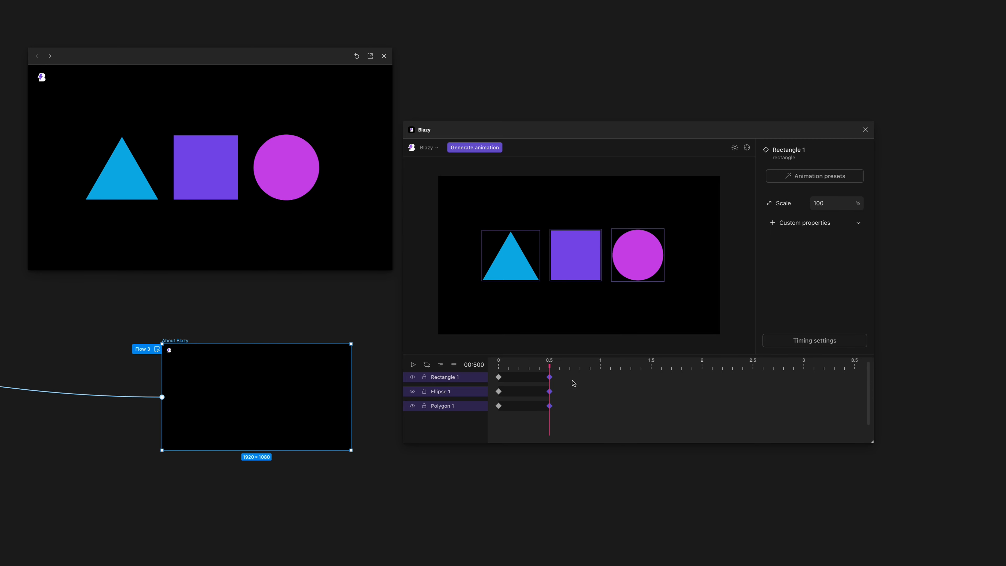
# Try adding four extra keyframes to Rectangle 1 between 1 s and 1.6 s, and delete them again.
pyautogui.click(567, 383)
pyautogui.click(456, 381)
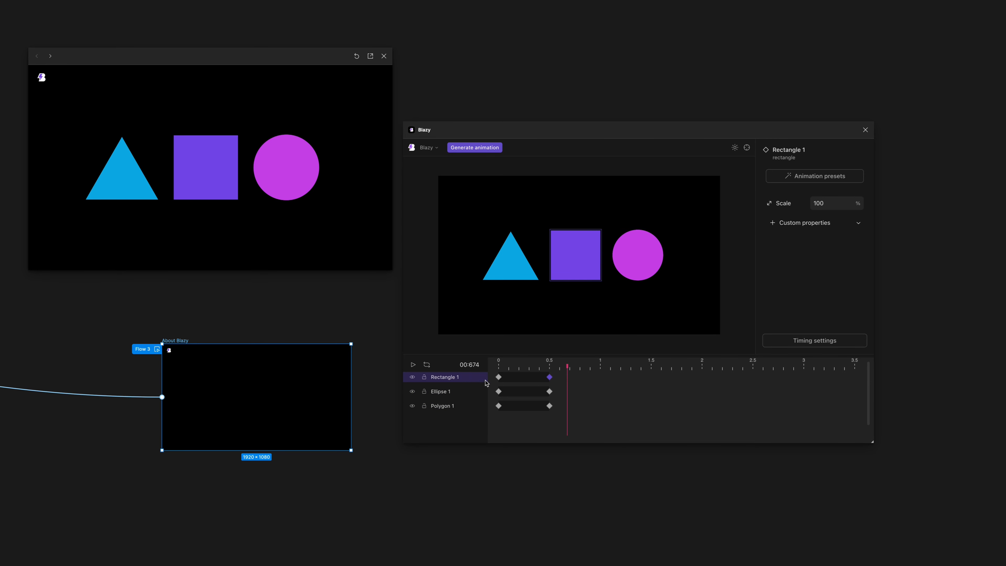
pyautogui.click(600, 377)
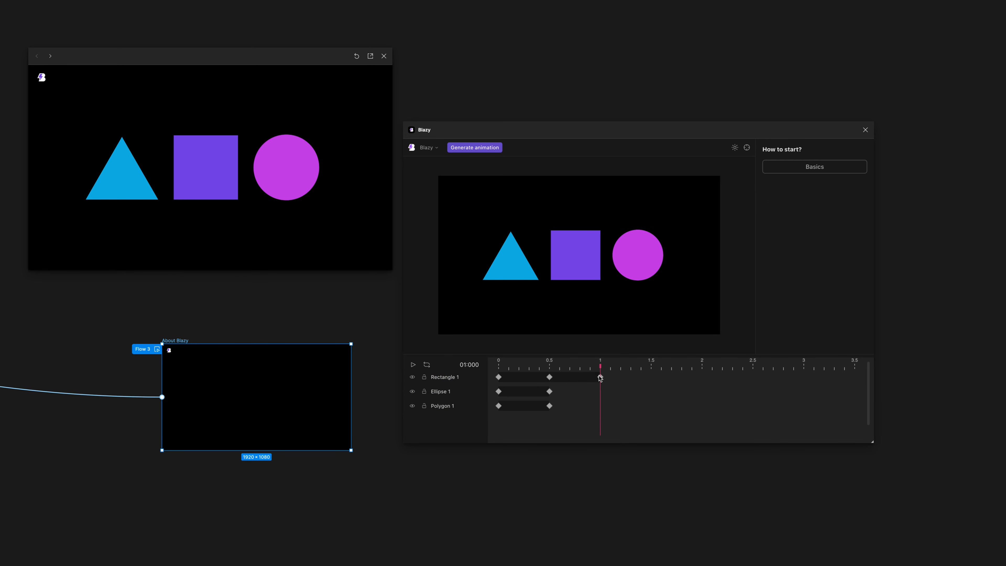
pyautogui.click(620, 378)
pyautogui.click(638, 377)
pyautogui.click(661, 377)
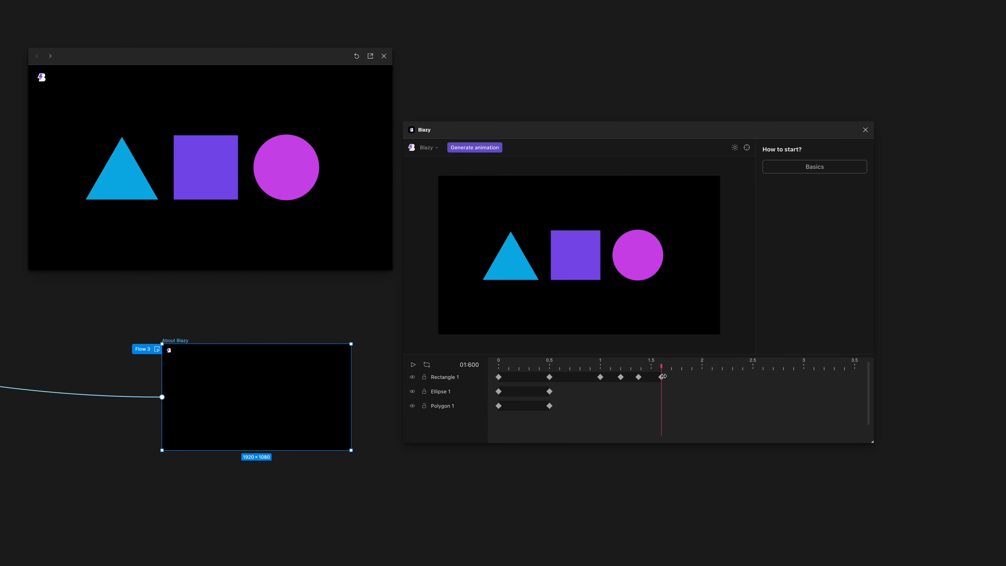
pyautogui.moveTo(689, 383); pyautogui.dragTo(586, 363)
pyautogui.press('Delete')
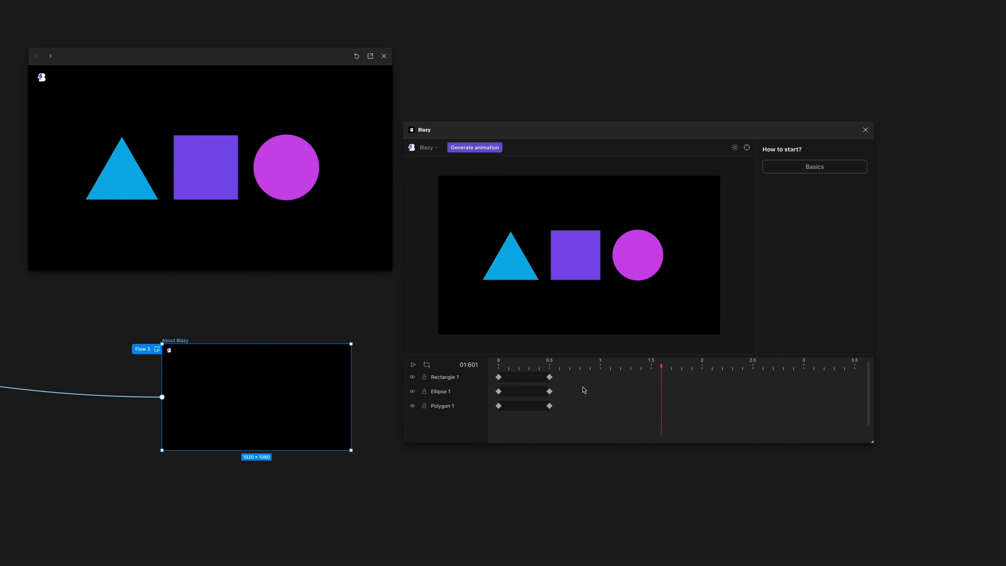
# Select the 0.5 s keyframes of all three layers and set their Scale to 50%.
pyautogui.click(551, 367)
pyautogui.moveTo(557, 411); pyautogui.dragTo(546, 369)
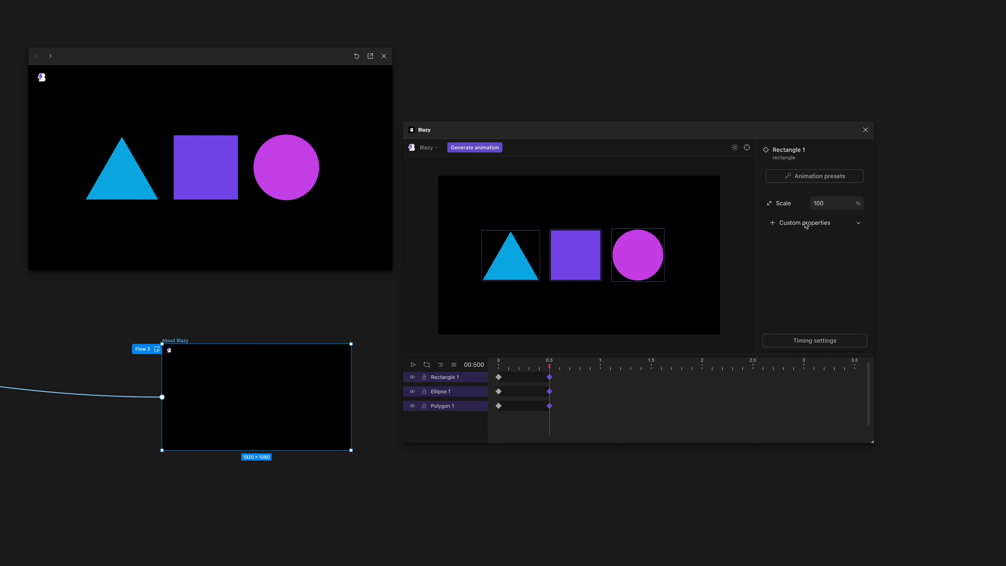
pyautogui.moveTo(819, 203); pyautogui.dragTo(822, 205)
pyautogui.write('70')
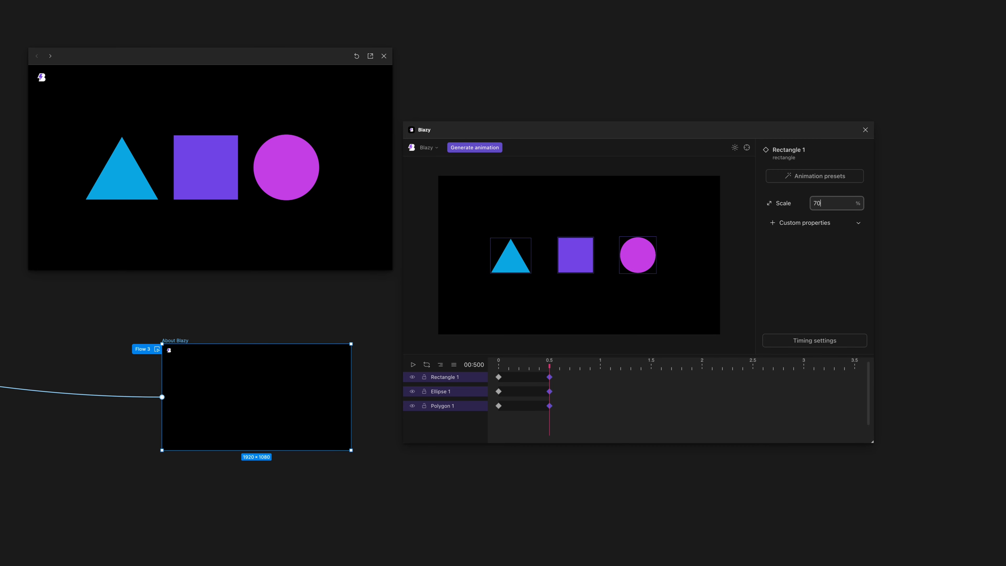
pyautogui.press('BackSpace')
pyautogui.press('BackSpace')
pyautogui.write('50')
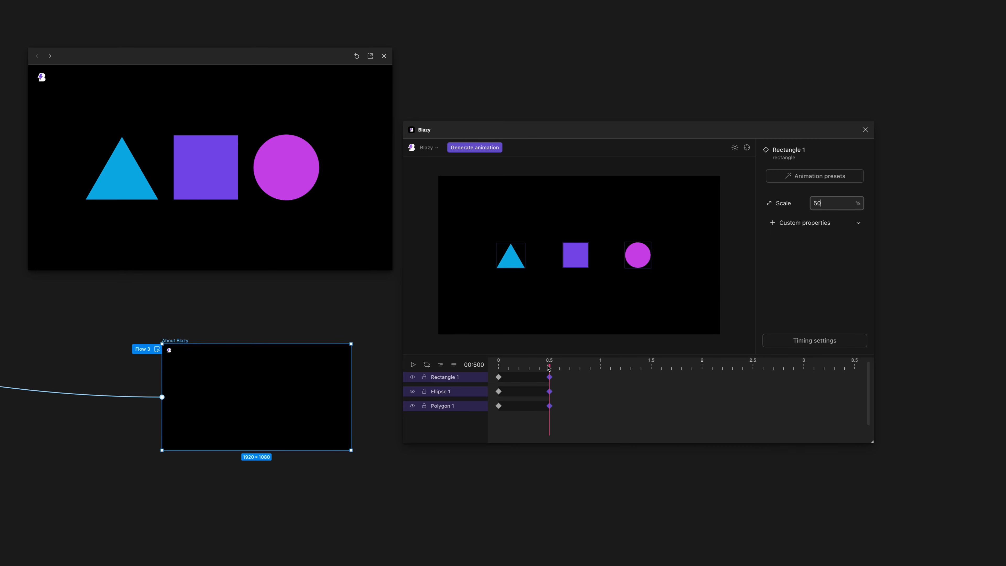
# Play the scale animation from the start of the timeline and return the playhead to 0.
pyautogui.moveTo(548, 366); pyautogui.dragTo(498, 366)
pyautogui.press('space')
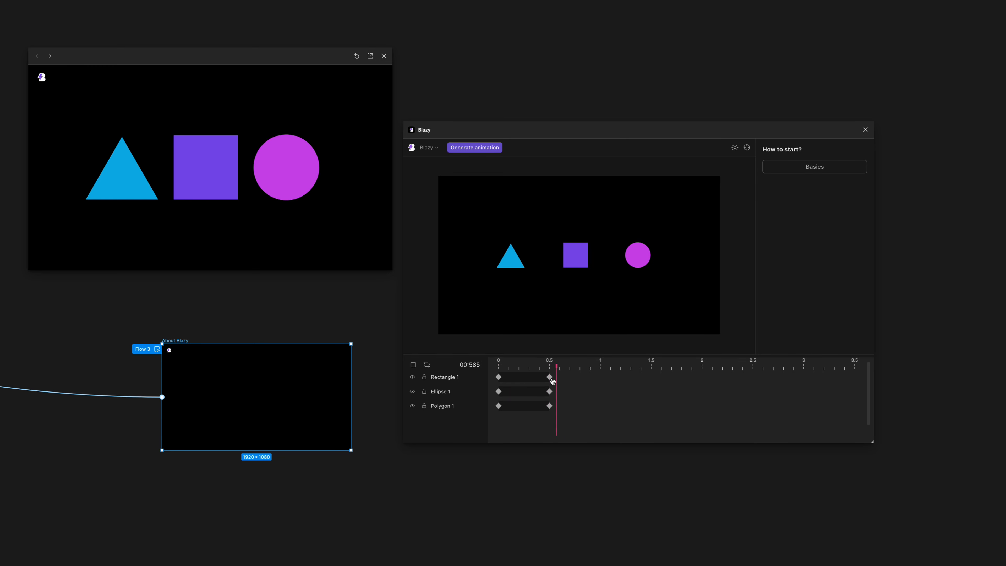
pyautogui.moveTo(550, 366); pyautogui.dragTo(487, 367)
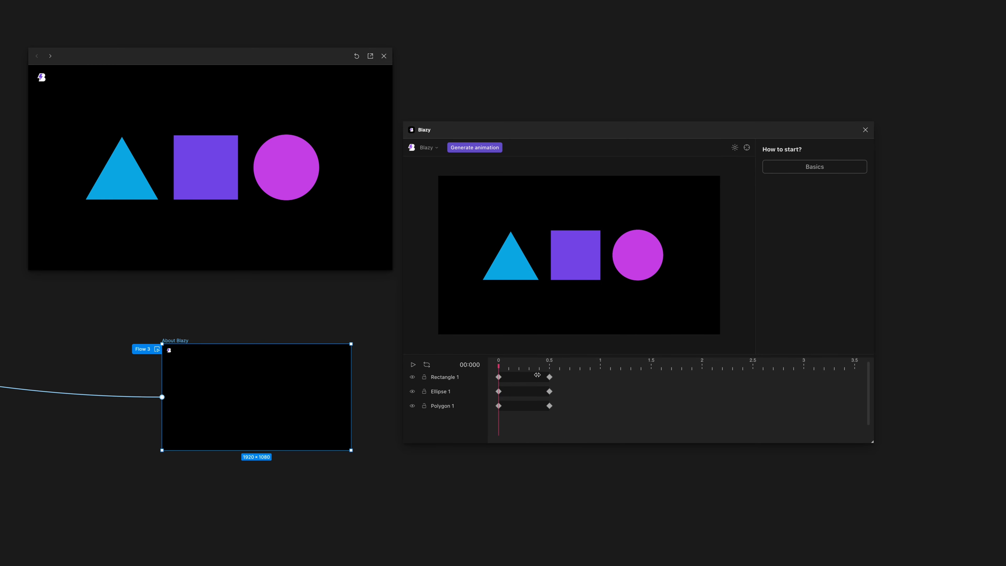
# Add the custom Rotate property to Rectangle 1's 0 s keyframe and set it to 50 degrees.
pyautogui.click(498, 377)
pyautogui.click(803, 222)
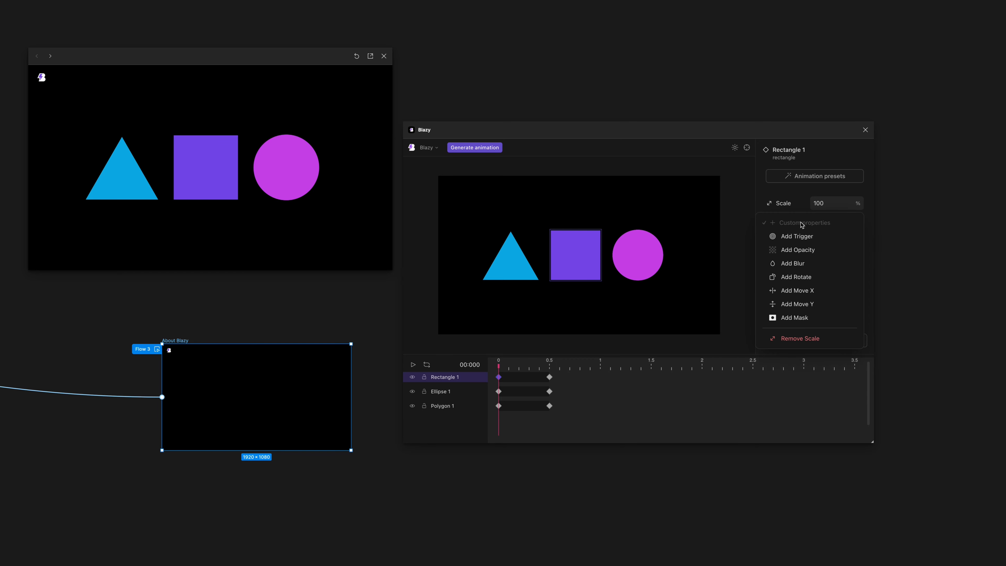
pyautogui.click(818, 276)
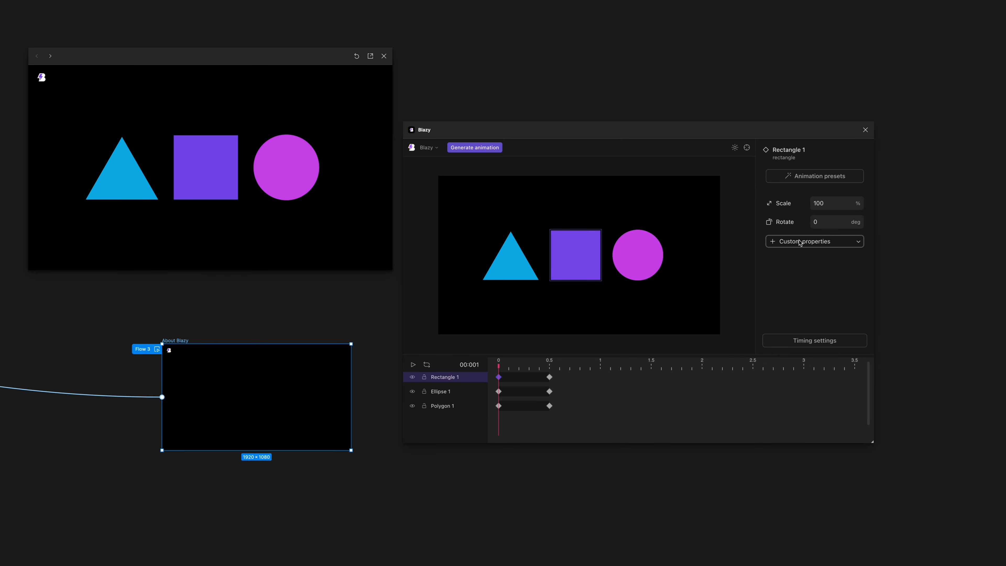
pyautogui.click(812, 222)
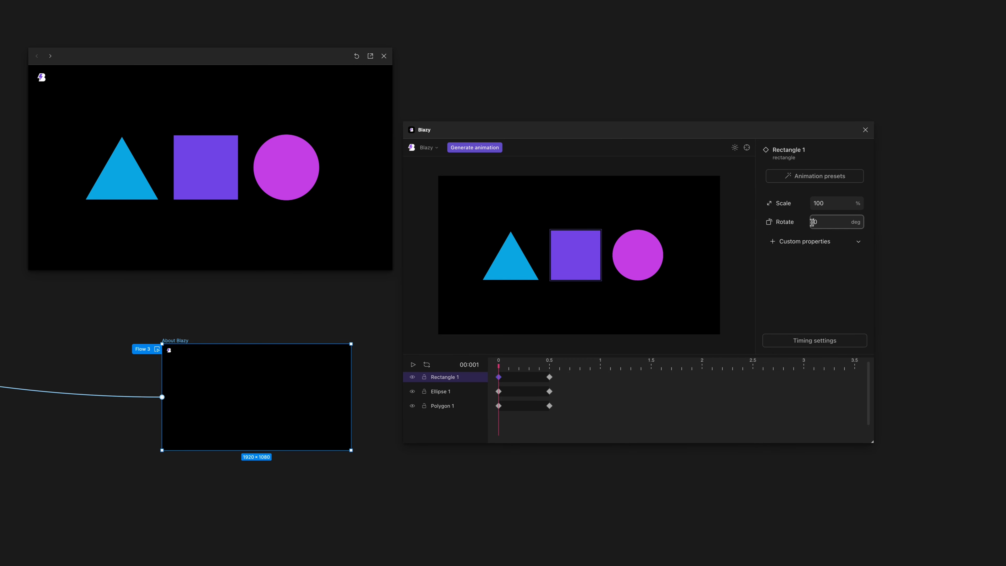
pyautogui.write('5')
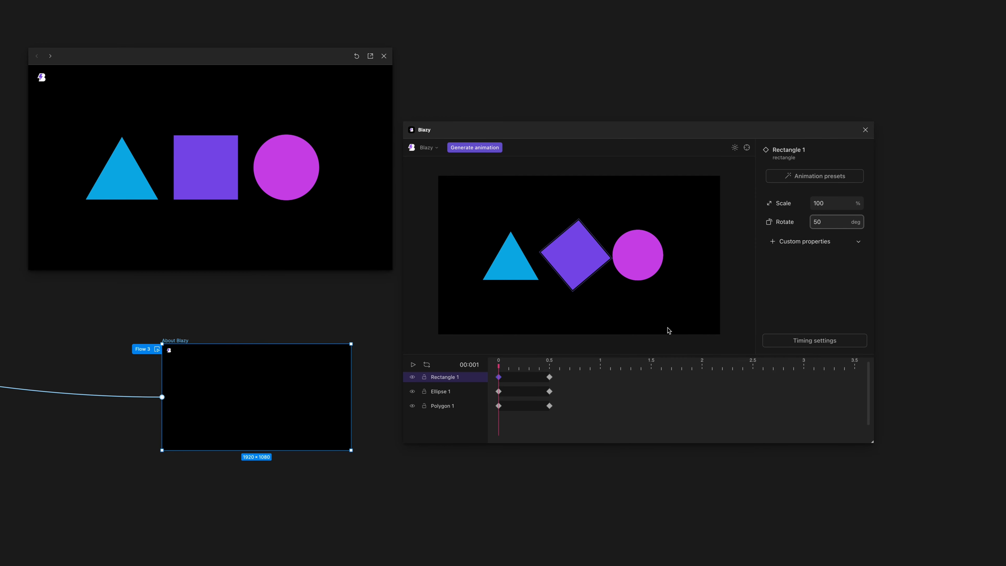
# Select the 0 s keyframes of all three layers and set Rotate to 60 degrees.
pyautogui.moveTo(507, 406); pyautogui.dragTo(488, 354)
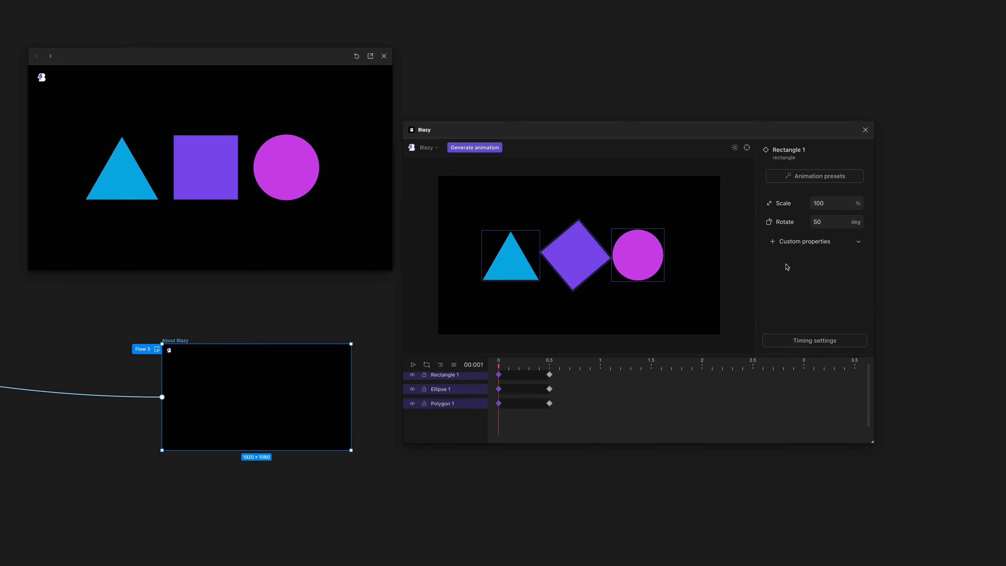
pyautogui.click(805, 242)
pyautogui.click(817, 221)
pyautogui.write('6')
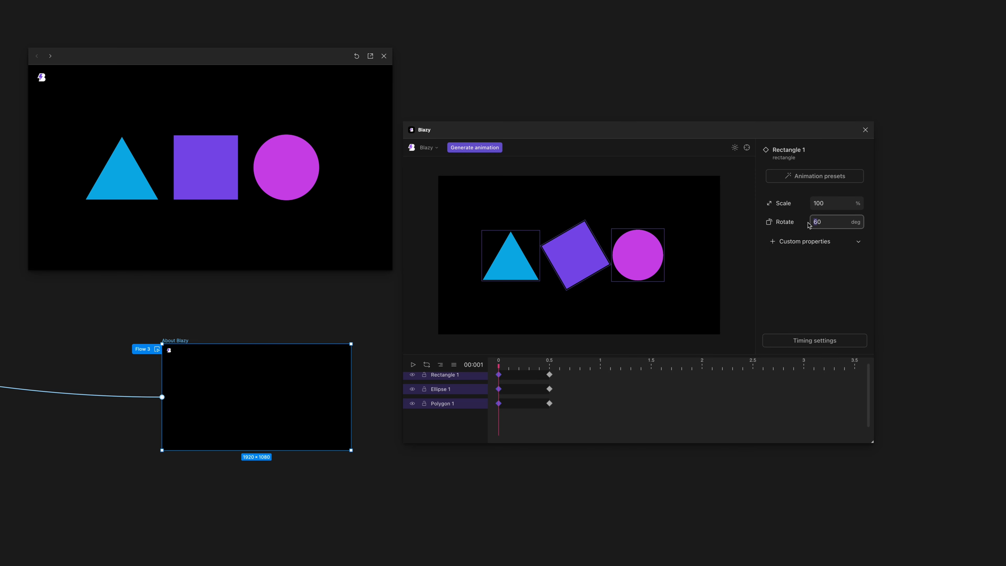
# Set Rotate to 50 degrees on Rectangle 1's 0 s keyframe, then add Rotate at 50 degrees to Polygon 1's 0 s keyframe.
pyautogui.press('BackSpace')
pyautogui.write('5')
pyautogui.click(498, 403)
pyautogui.click(816, 223)
pyautogui.click(815, 269)
pyautogui.click(814, 222)
pyautogui.write('5')
pyautogui.click(499, 389)
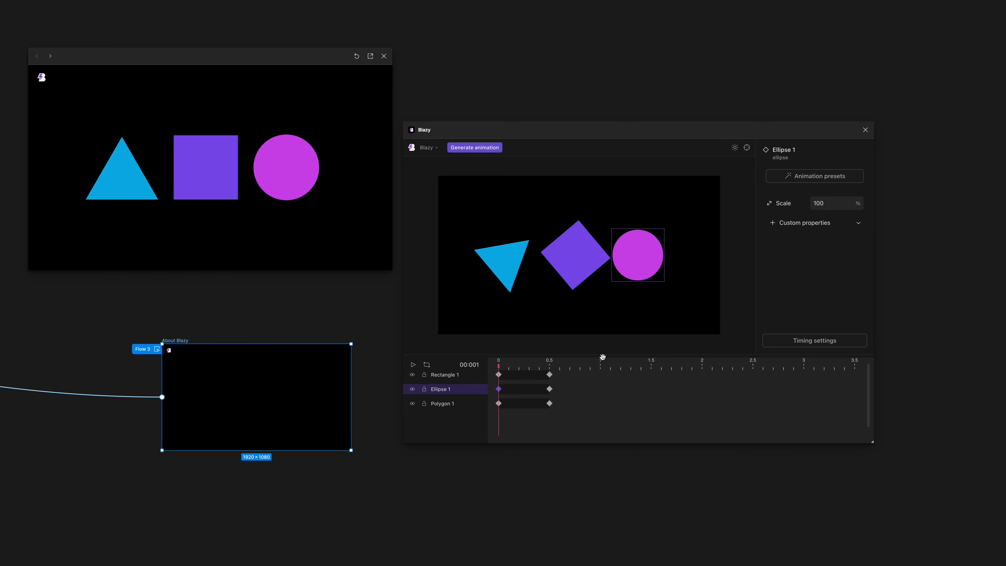
# Add the Opacity property to the 0 s keyframes of all three layers, set it to 0%, and play the animation.
pyautogui.click(549, 389)
pyautogui.keyDown('shift'); pyautogui.click(549, 375); pyautogui.keyUp('shift')
pyautogui.moveTo(499, 366)
pyautogui.mouseDown()
pyautogui.moveTo(551, 365)
pyautogui.moveTo(482, 363)
pyautogui.mouseUp()
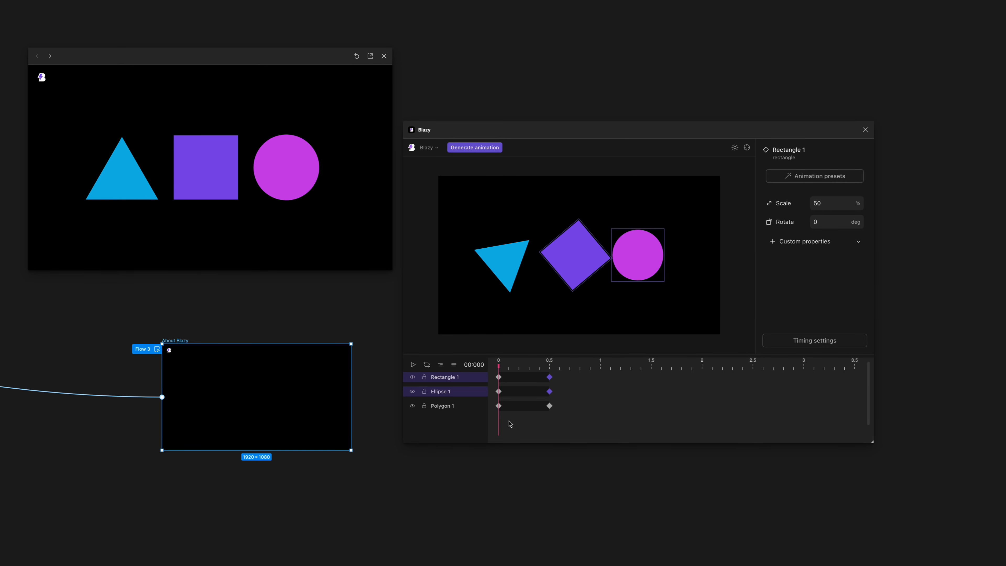
pyautogui.moveTo(509, 423); pyautogui.dragTo(487, 355)
pyautogui.click(801, 247)
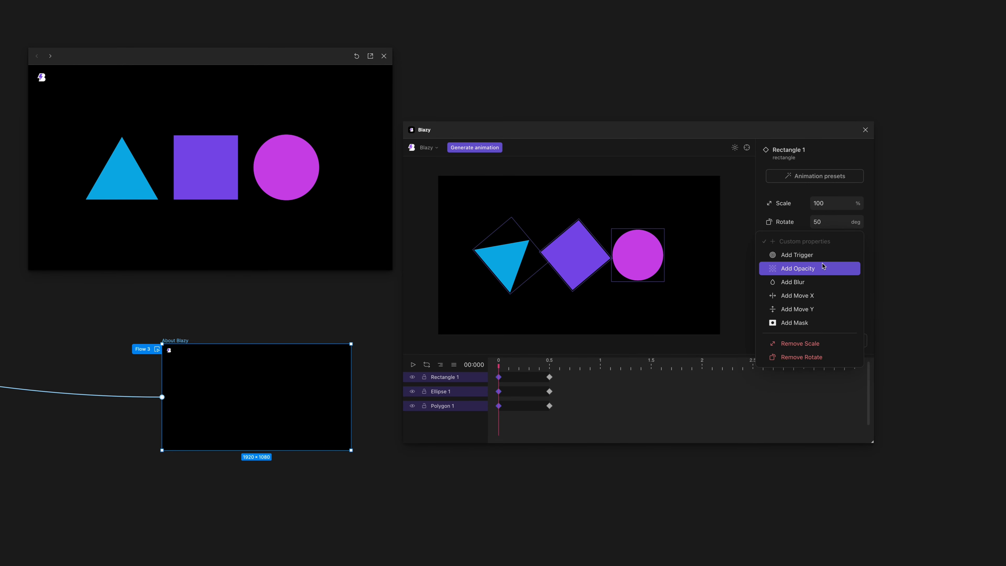
pyautogui.click(818, 270)
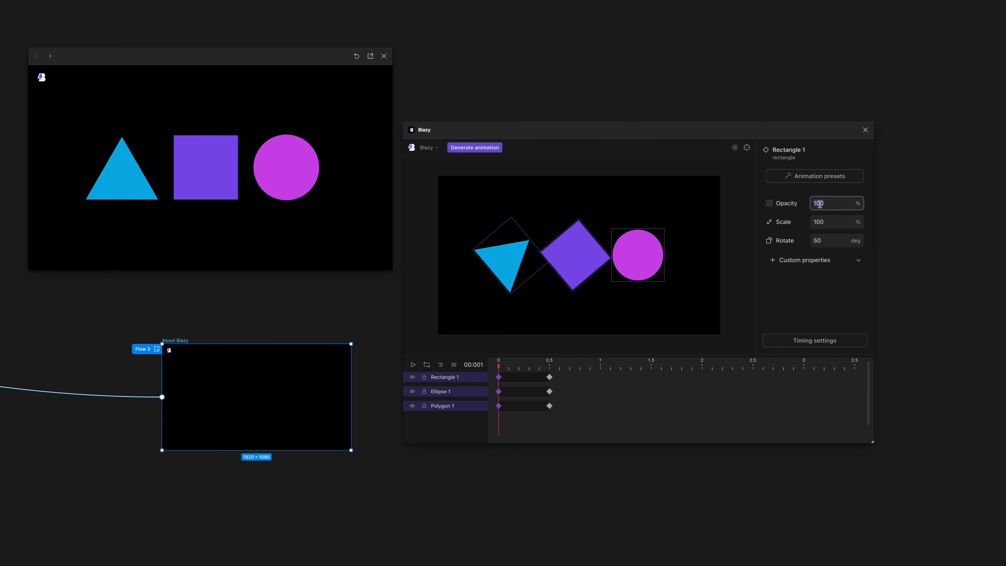
pyautogui.write('0')
pyautogui.click(498, 364)
pyautogui.press('space')
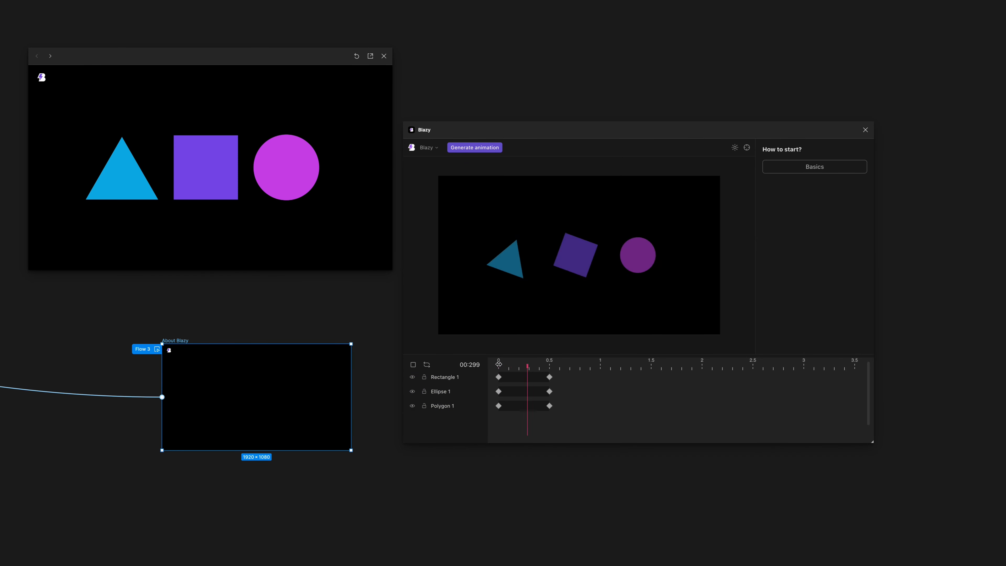
# Select all keyframes of the three layers, cascade them with a 0.1 s offset per layer, and play the animation.
pyautogui.moveTo(573, 416); pyautogui.dragTo(472, 370)
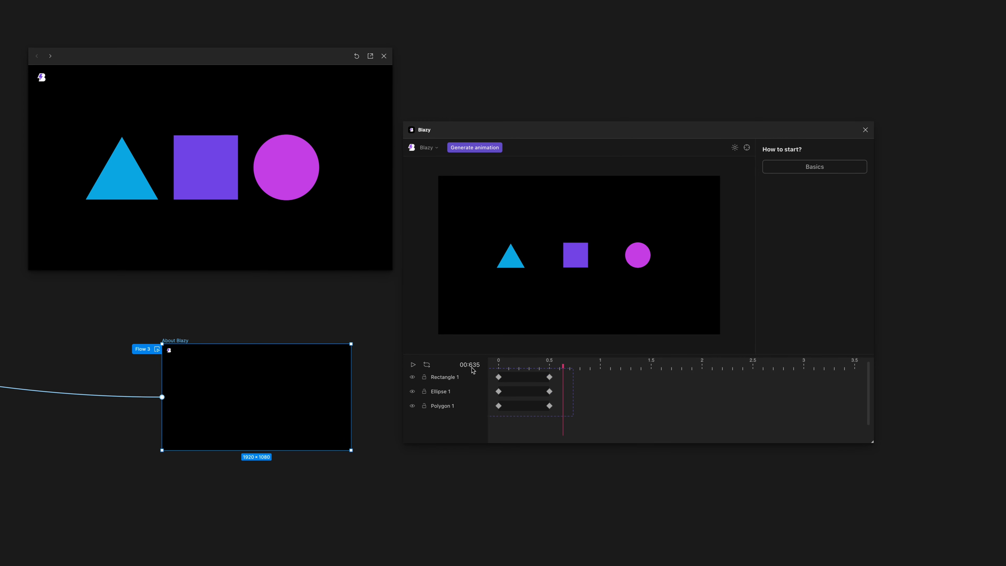
pyautogui.click(440, 364)
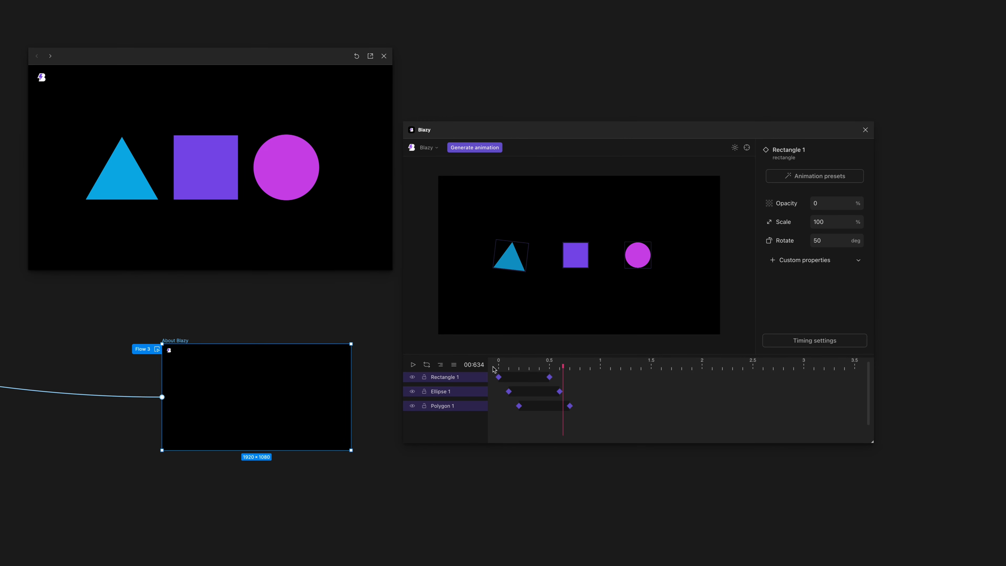
pyautogui.click(497, 368)
pyautogui.press('space')
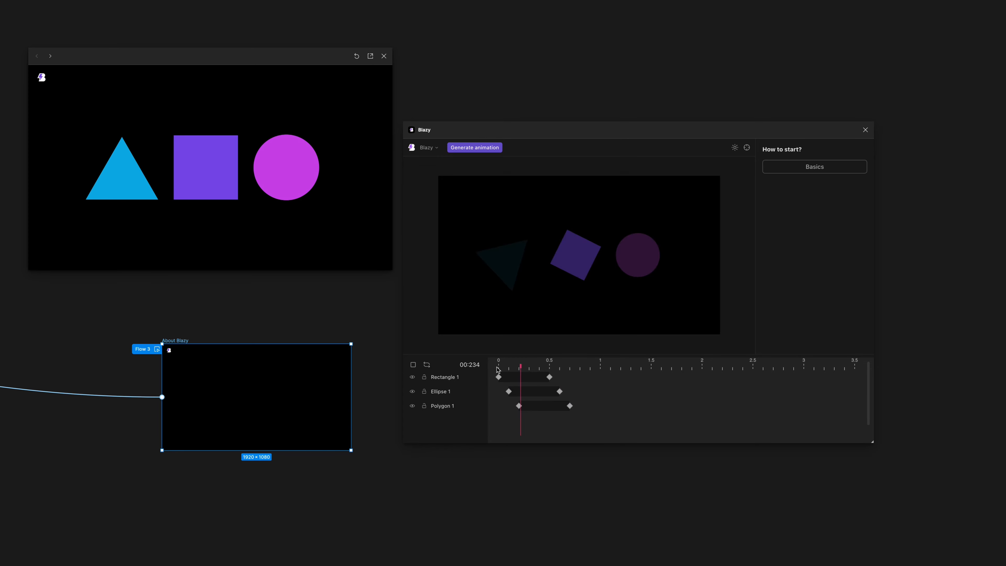
# Cascade the keyframes of all three layers again to a 0.2 s offset per layer and play the result from the start.
pyautogui.click(492, 367)
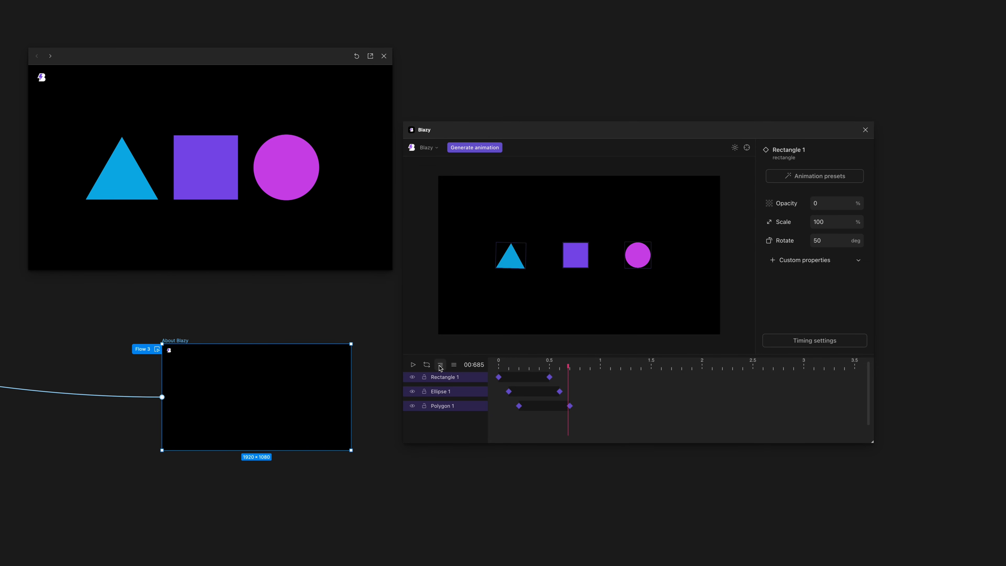
pyautogui.click(440, 365)
pyautogui.click(497, 366)
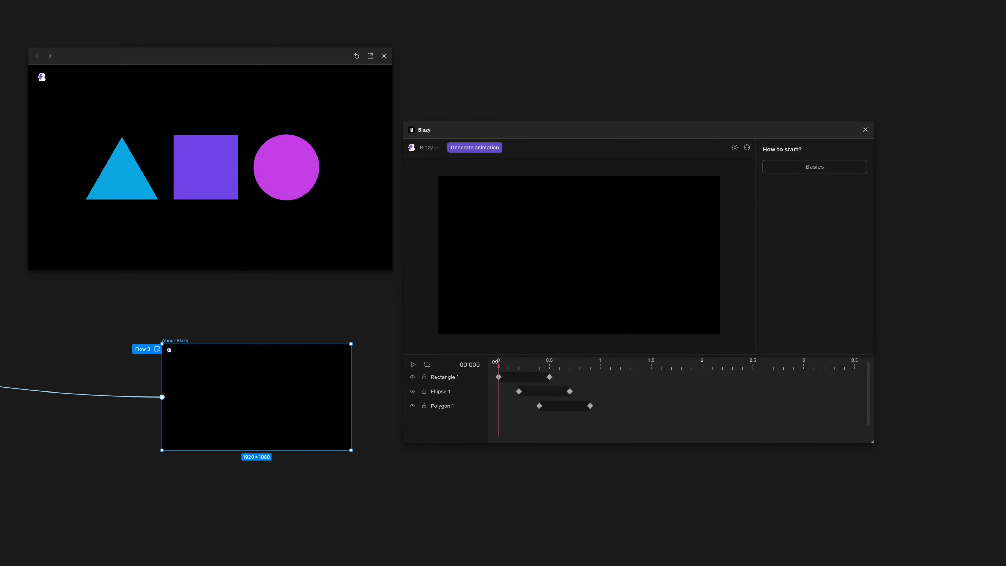
pyautogui.press('space')
pyautogui.press('space')
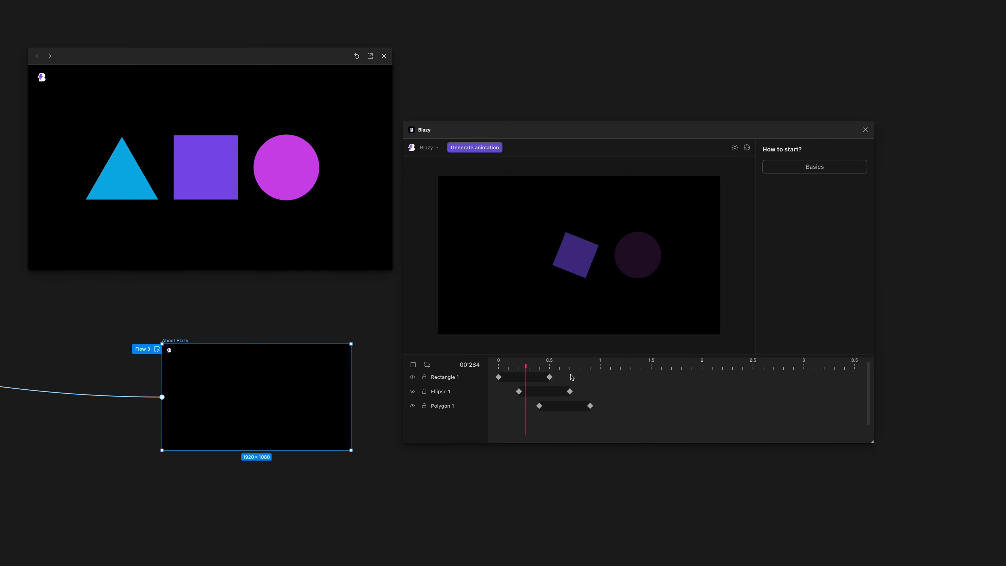
pyautogui.press('space')
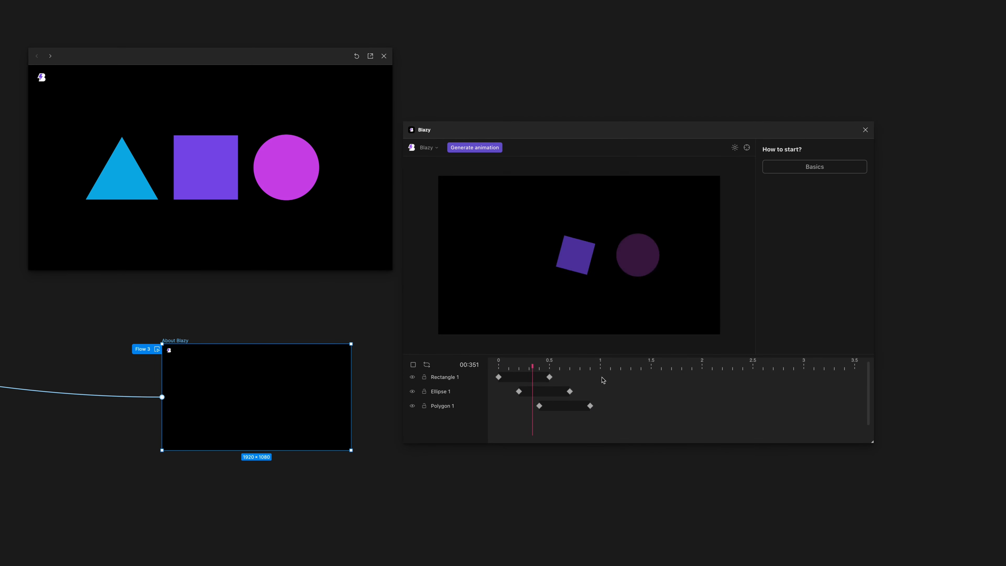
pyautogui.press('space')
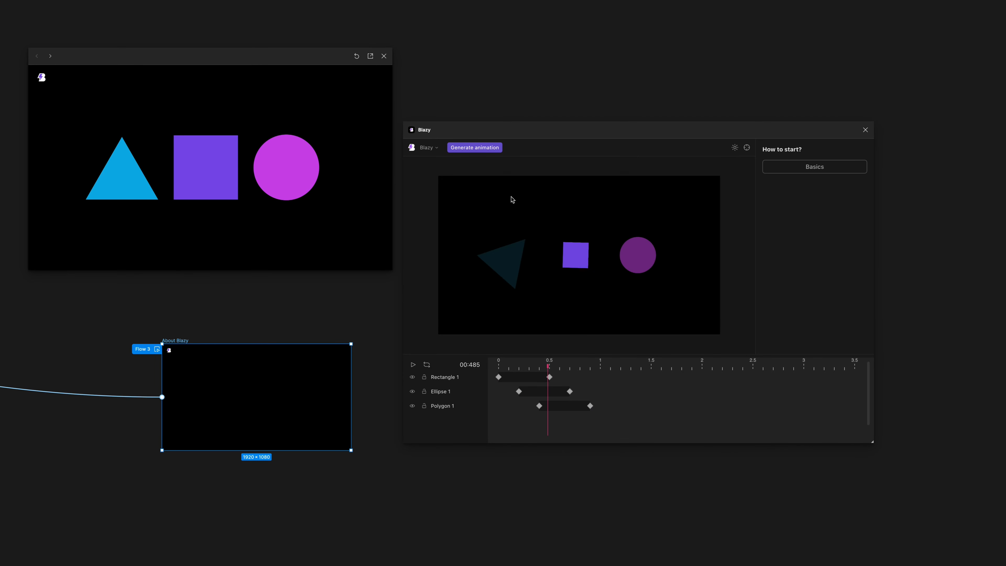
# Generate the animation for the prototype and return the playhead to 0.
pyautogui.click(494, 149)
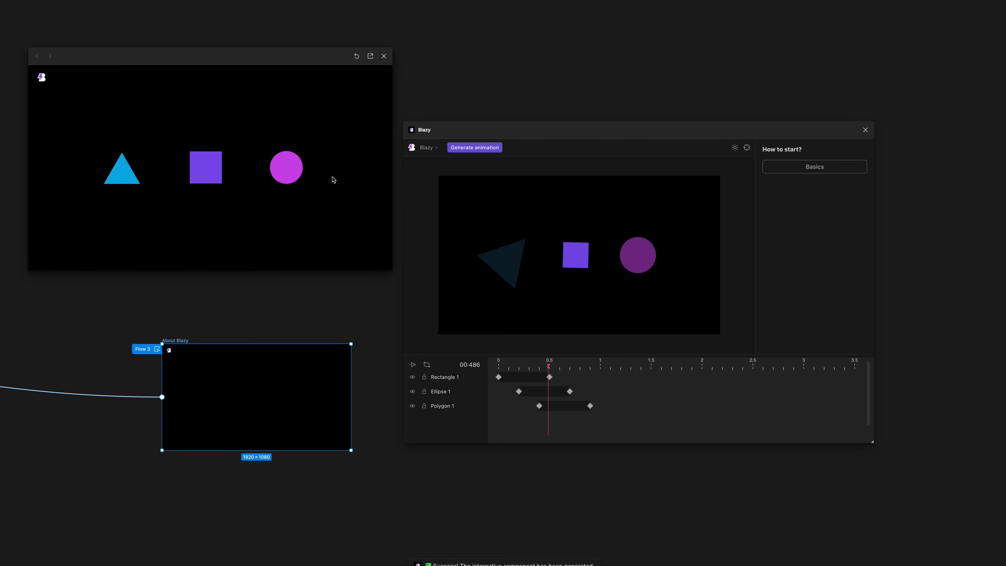
pyautogui.click(584, 360)
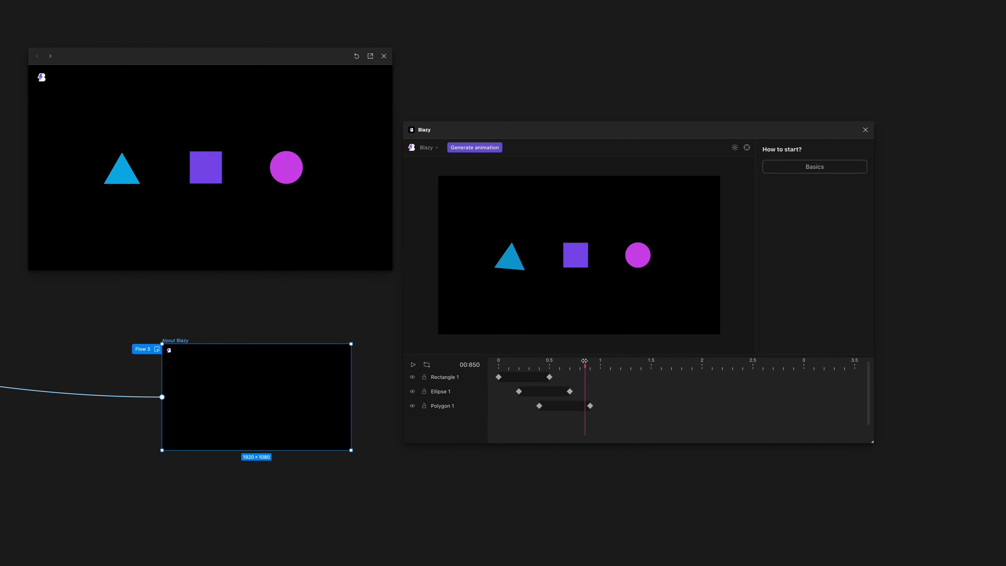
pyautogui.click(598, 367)
pyautogui.click(522, 377)
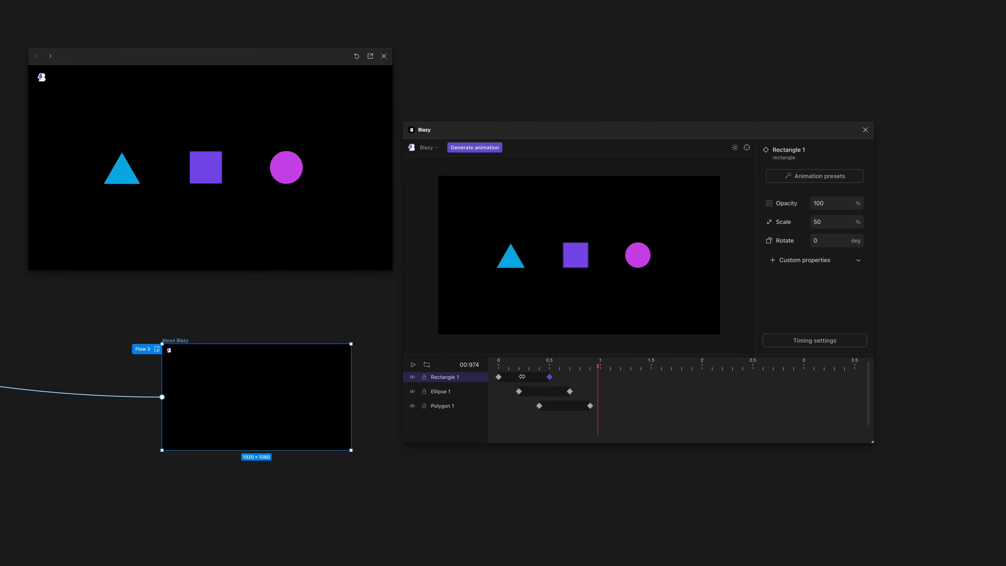
pyautogui.click(498, 367)
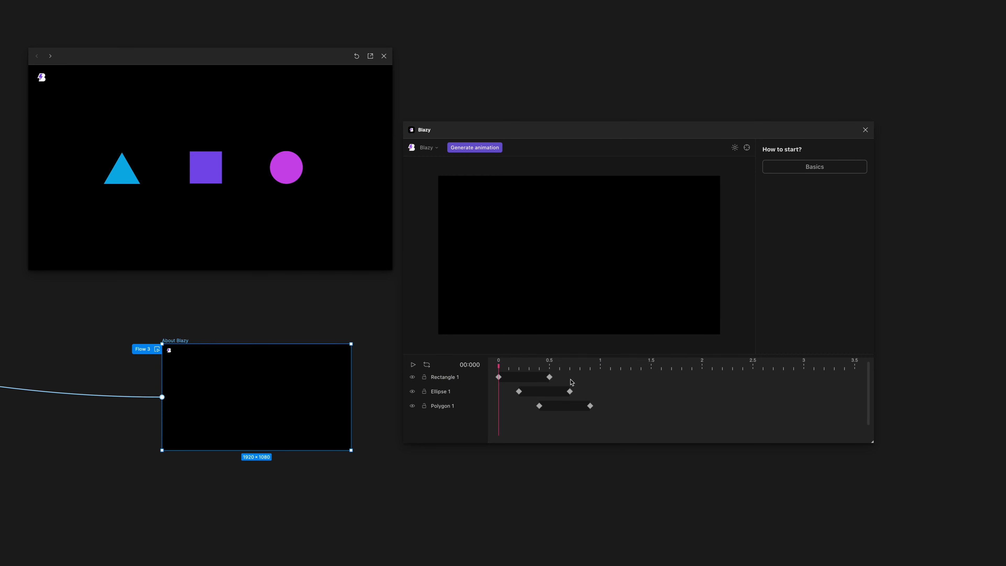
# Add a Rectangle 1 keyframe at about 0.775 s, give it the Move X property and set it to 110 px.
pyautogui.click(577, 376)
pyautogui.click(579, 377)
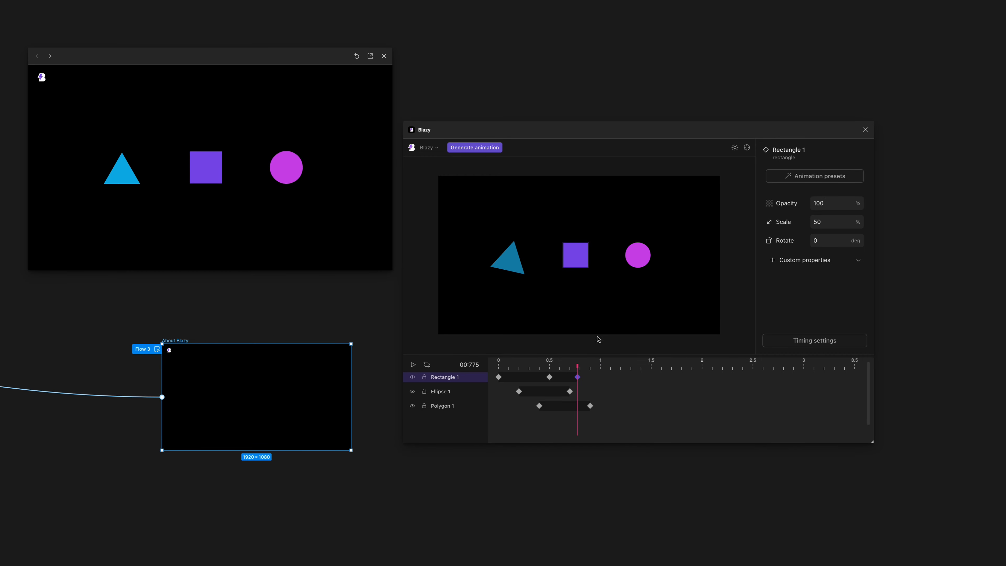
pyautogui.click(811, 220)
pyautogui.click(824, 260)
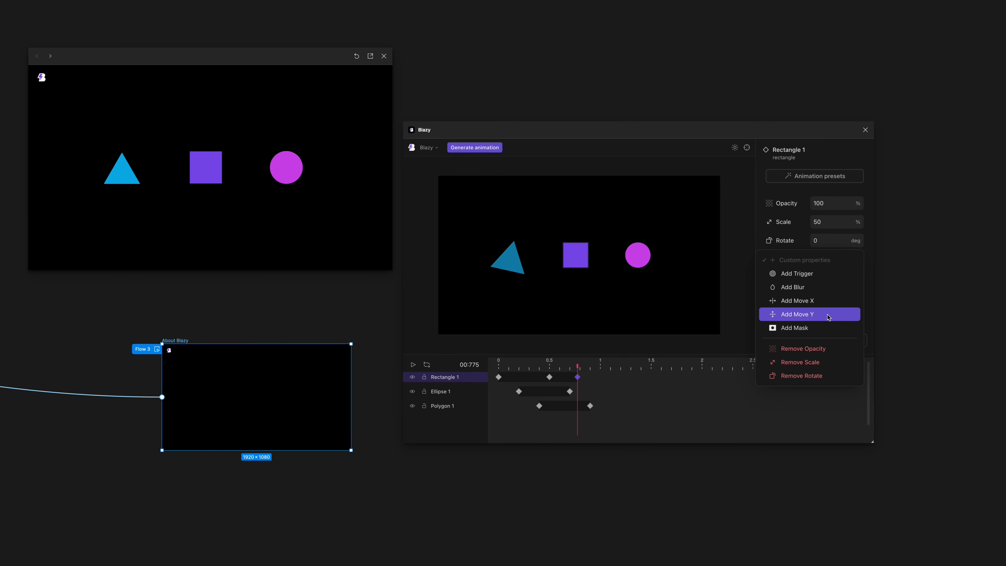
pyautogui.click(823, 300)
pyautogui.click(812, 258)
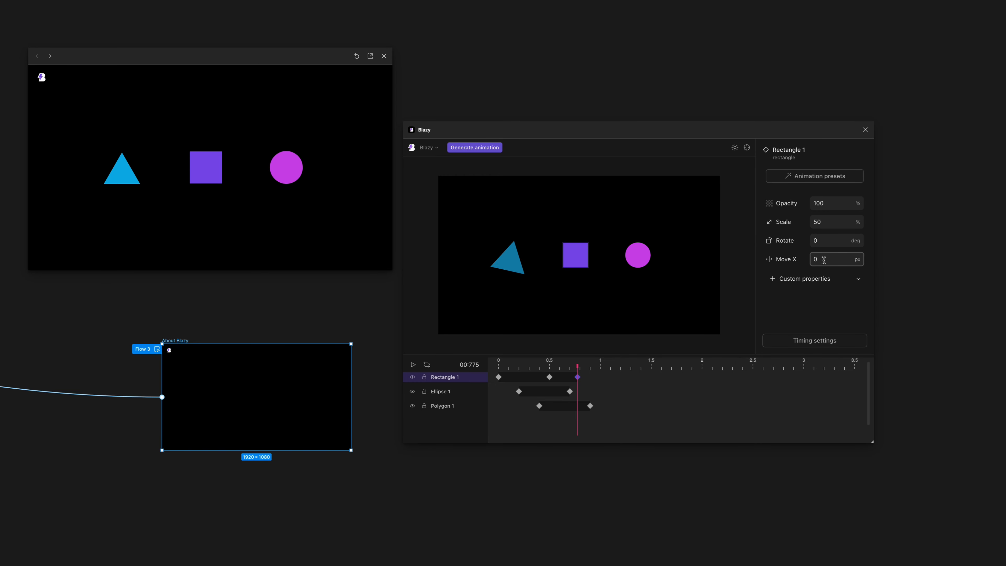
pyautogui.write('11')
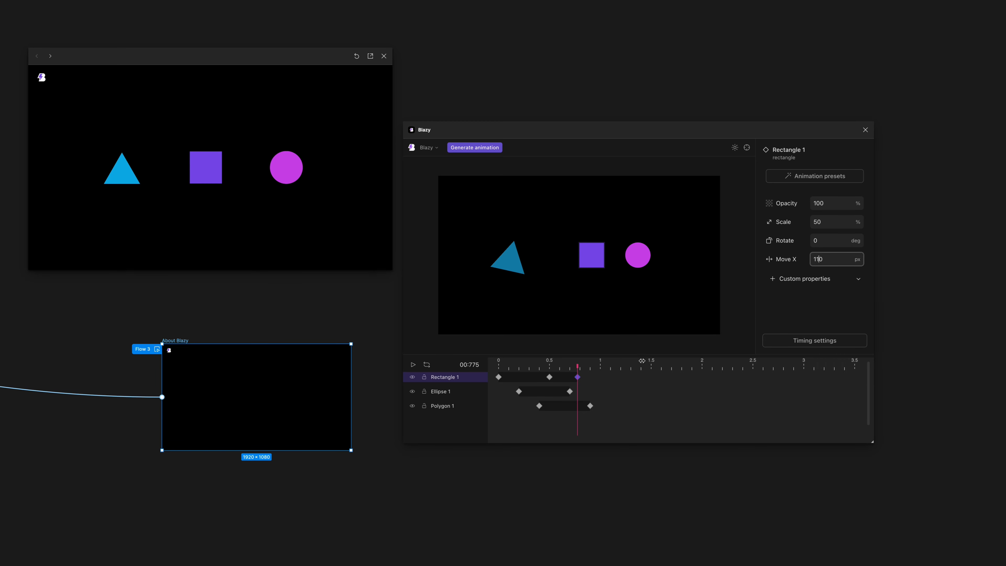
# Add a Rectangle 1 keyframe at about 1.025 s and set its Move X to 0 px.
pyautogui.click(602, 377)
pyautogui.click(602, 377)
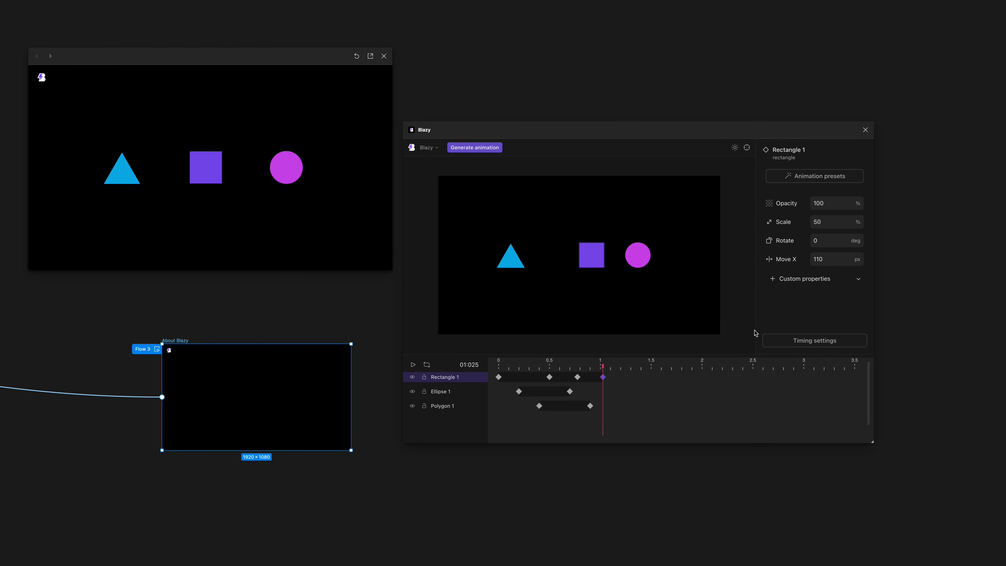
pyautogui.write('0')
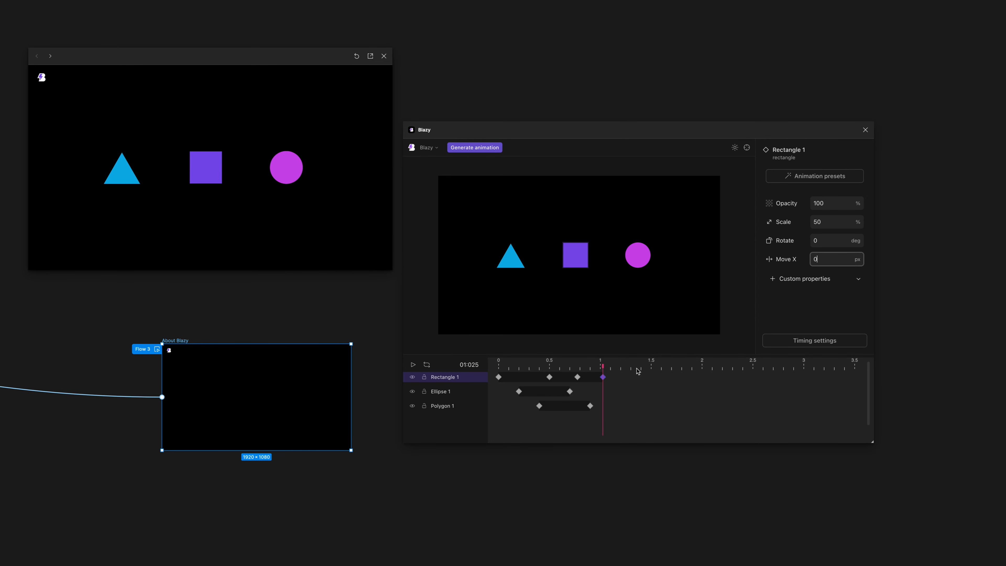
# Add a Rectangle 1 keyframe at about 1.3 s, give it the Blur property and set it to 40 px.
pyautogui.doubleClick(629, 376)
pyautogui.click(631, 378)
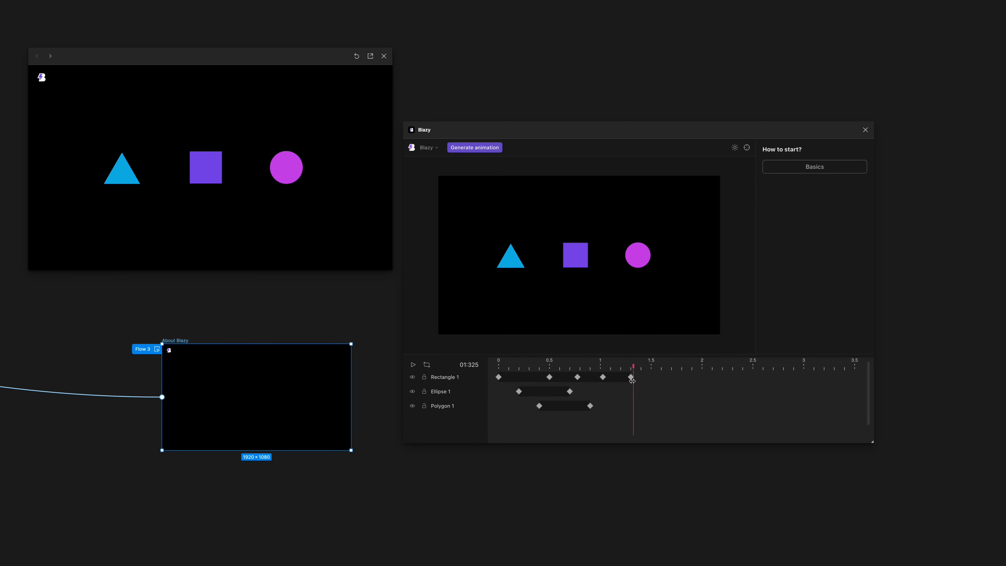
pyautogui.click(827, 279)
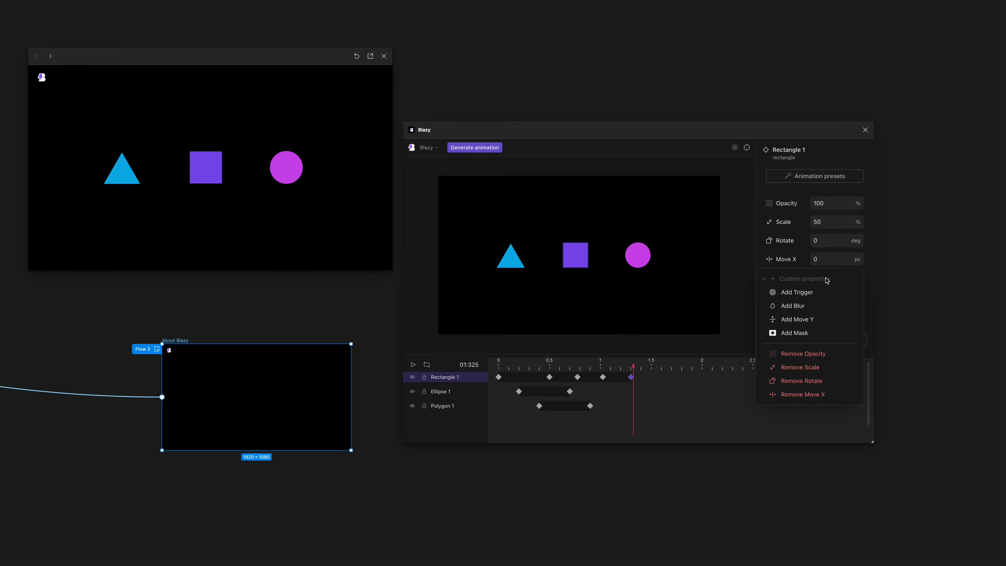
pyautogui.click(825, 306)
pyautogui.click(814, 277)
pyautogui.write('10')
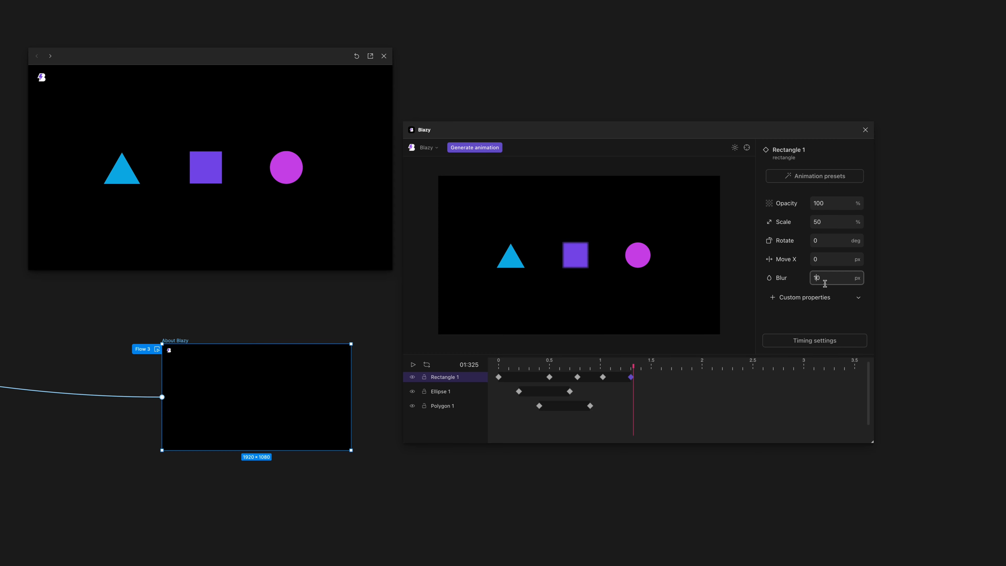
pyautogui.press('BackSpace')
pyautogui.write('4')
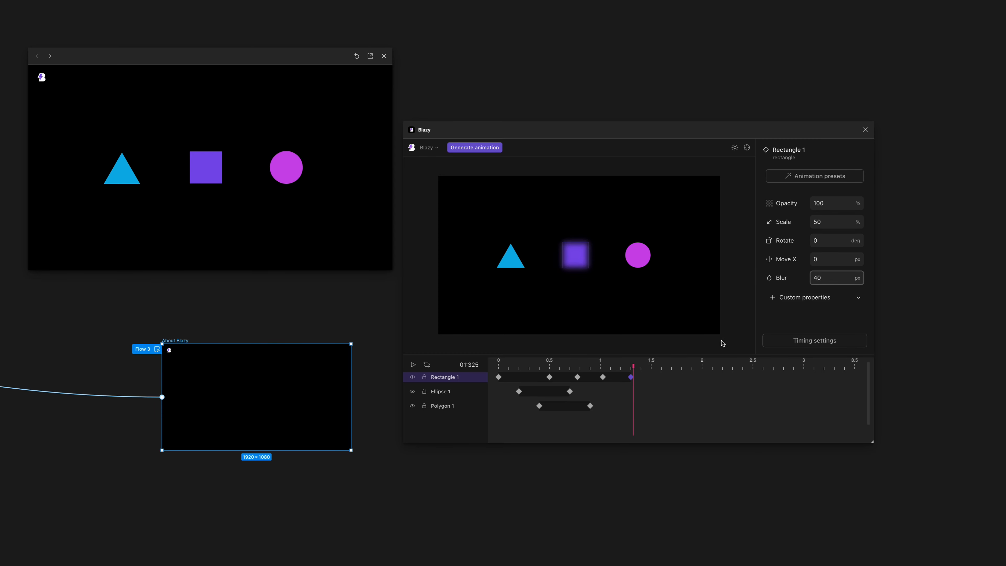
pyautogui.moveTo(633, 367); pyautogui.dragTo(631, 366)
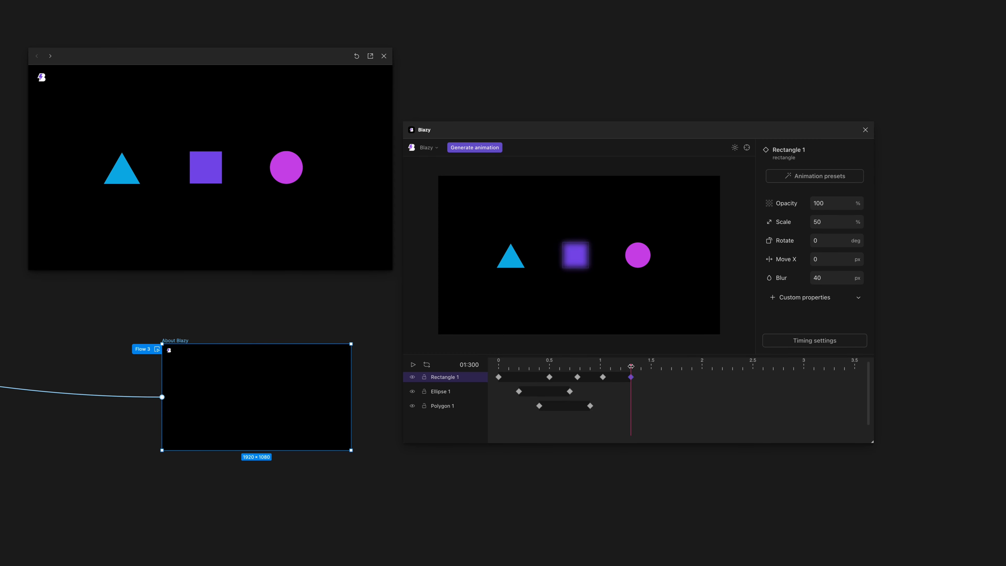
# Add a Rectangle 1 keyframe at about 1.75 s, set its Opacity to 0%, and play the animation.
pyautogui.click(672, 368)
pyautogui.doubleClick(675, 378)
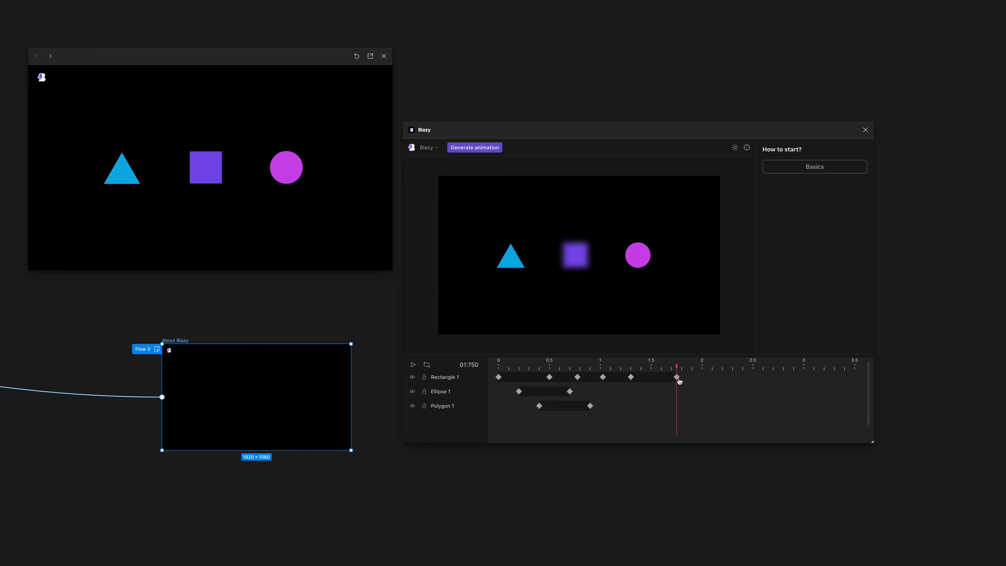
pyautogui.click(677, 378)
pyautogui.click(821, 203)
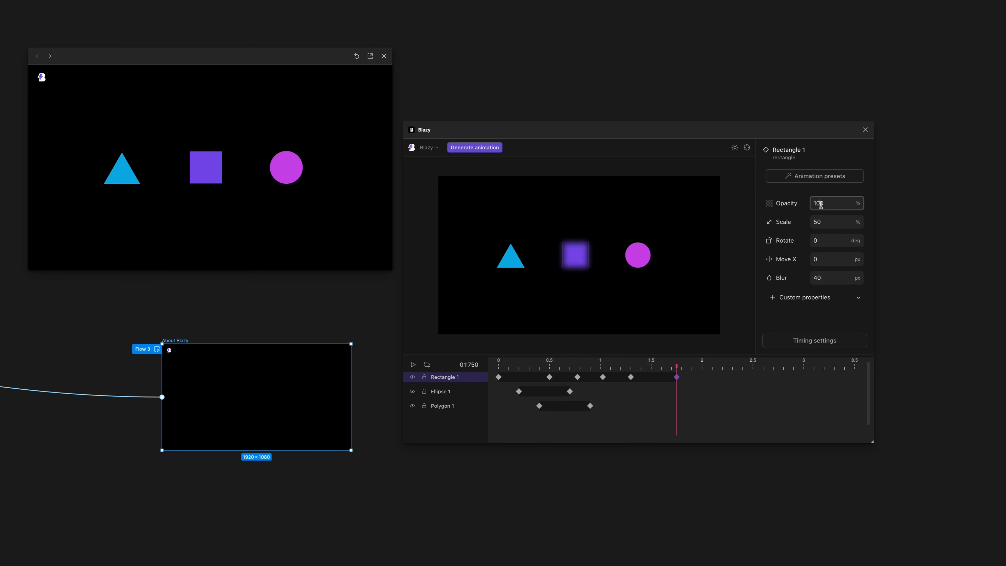
pyautogui.write('0')
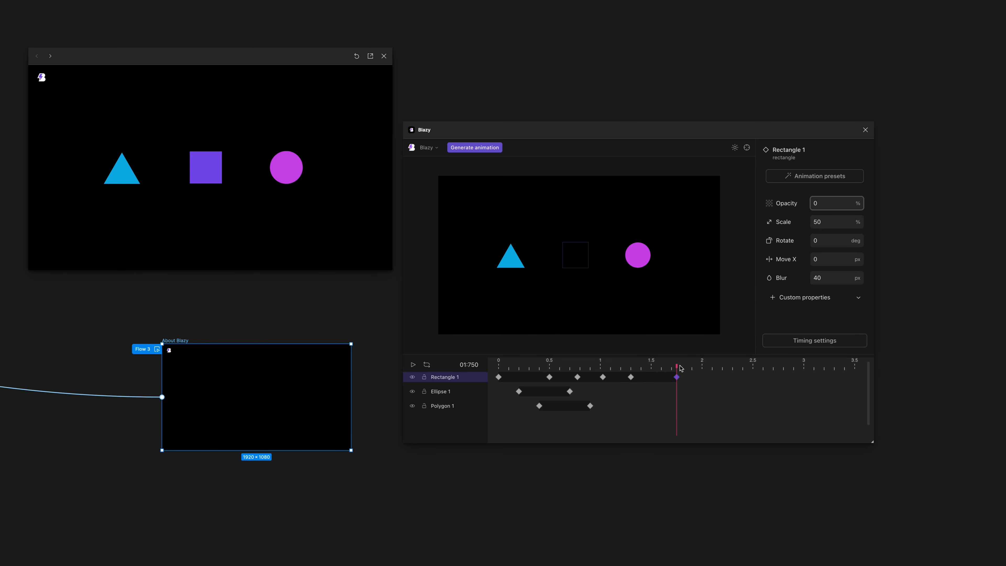
pyautogui.press('space')
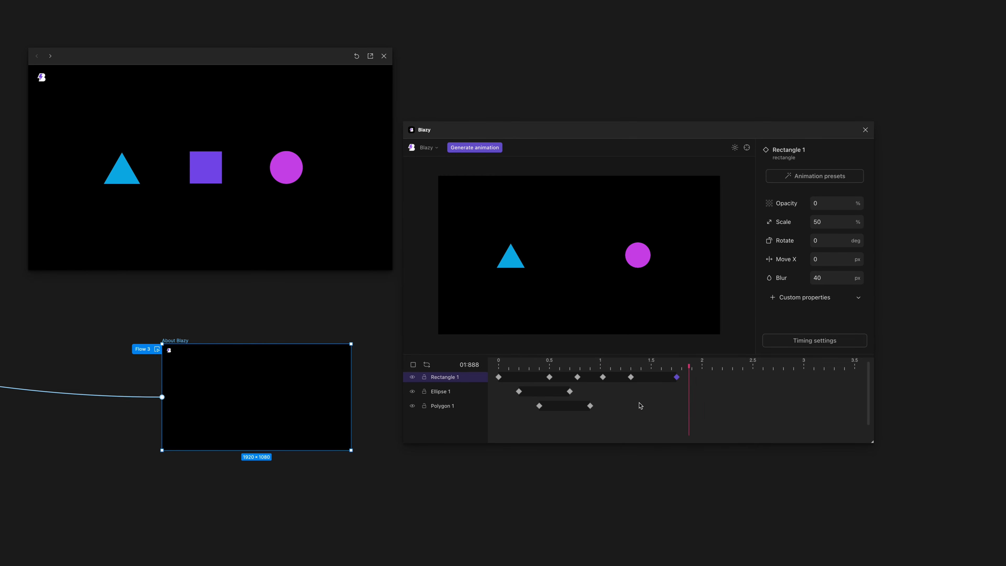
pyautogui.press('space')
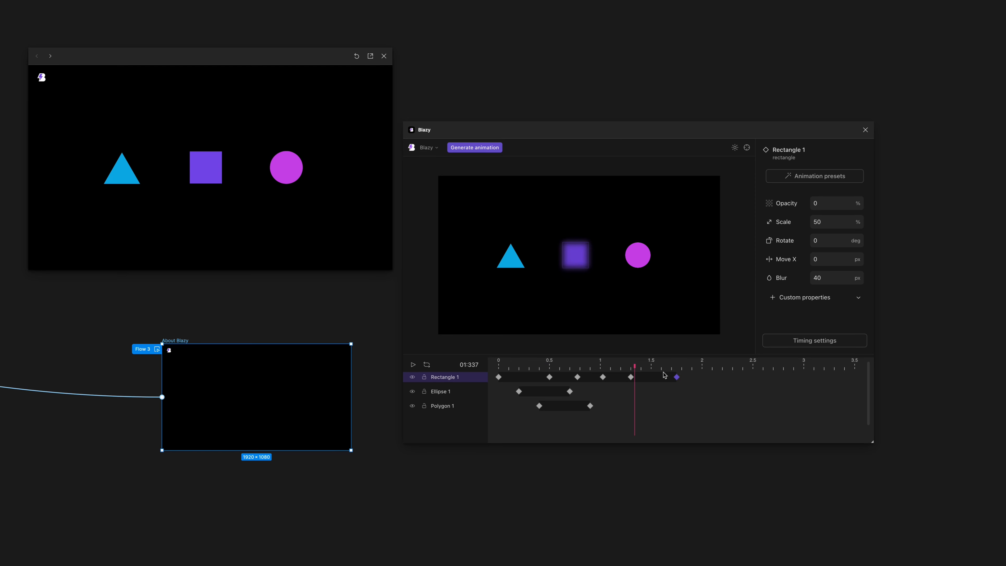
# Hide the Ellipse 1 and Polygon 1 layers and return the playhead to 0.
pyautogui.click(459, 377)
pyautogui.click(412, 391)
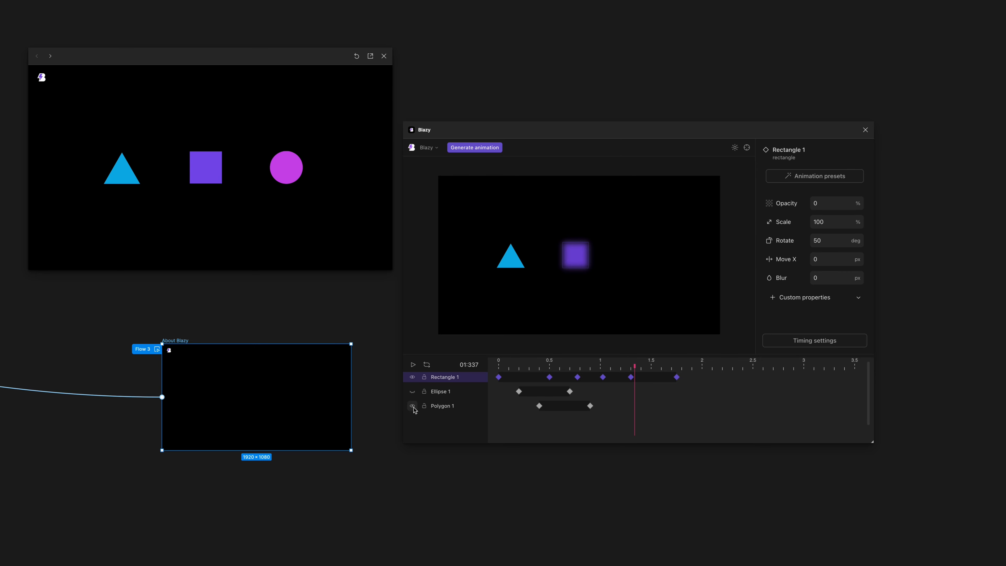
pyautogui.click(413, 406)
pyautogui.click(497, 363)
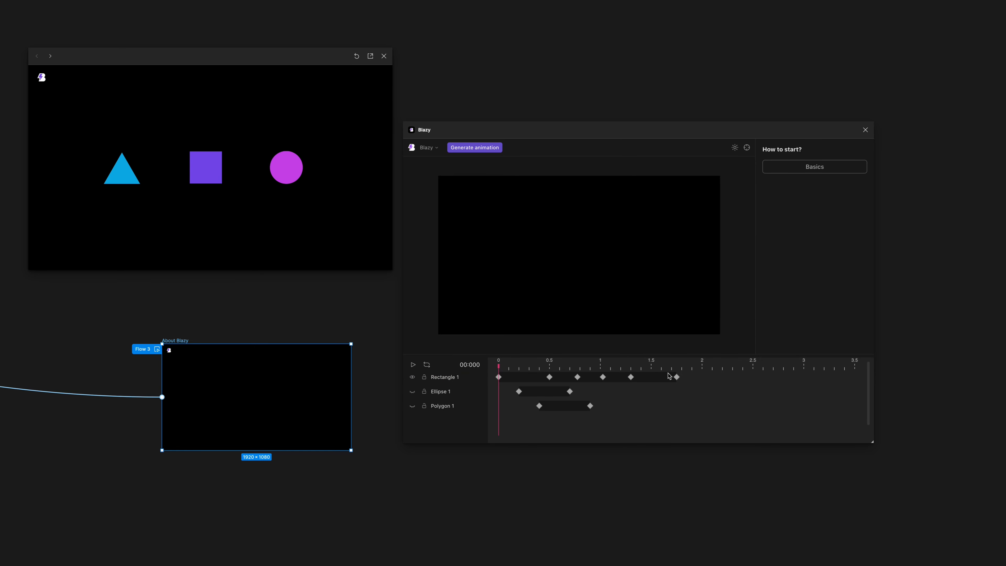
# Select all Rectangle 1 keyframes and set their timing to Custom easing.
pyautogui.click(519, 377)
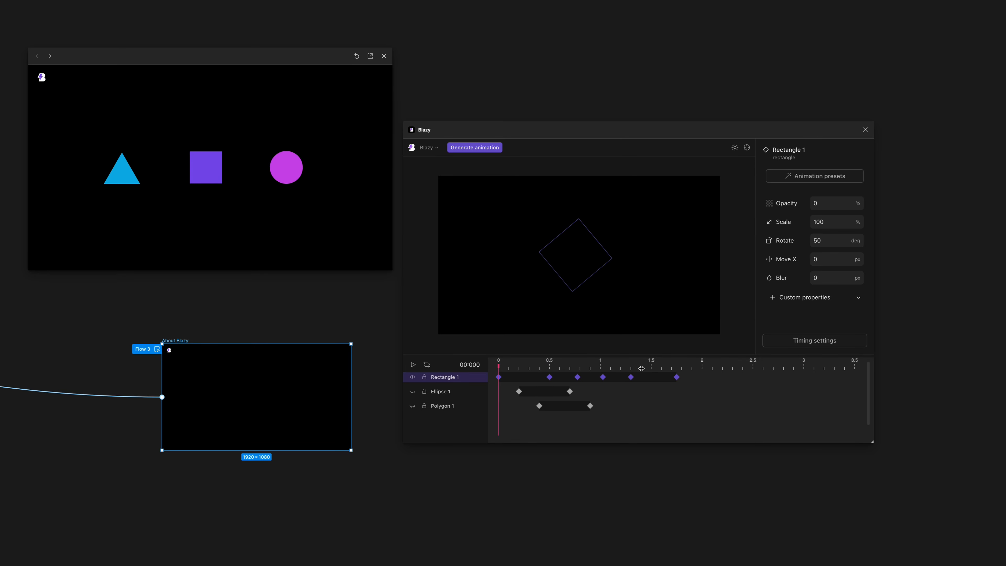
pyautogui.click(792, 345)
pyautogui.click(815, 367)
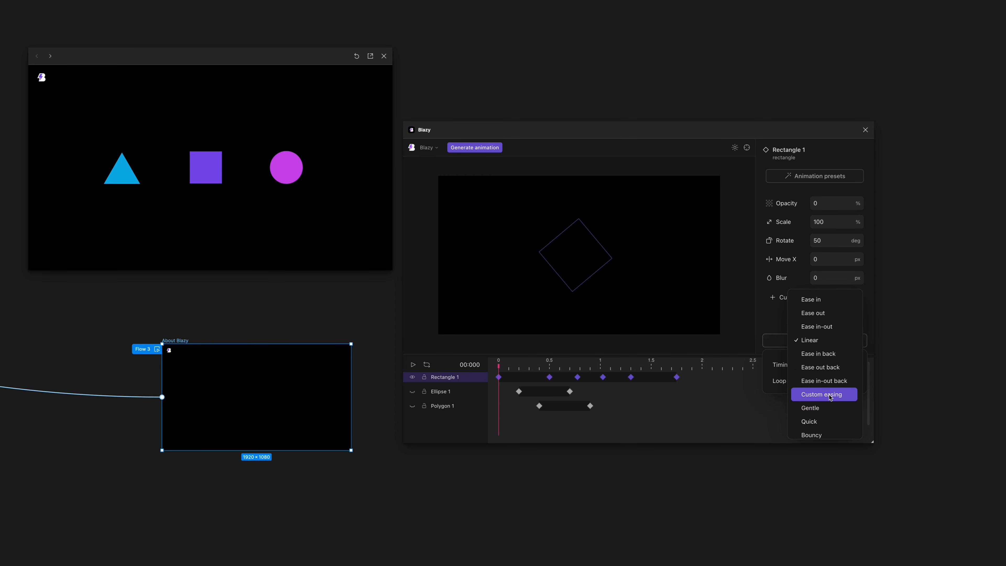
pyautogui.click(830, 396)
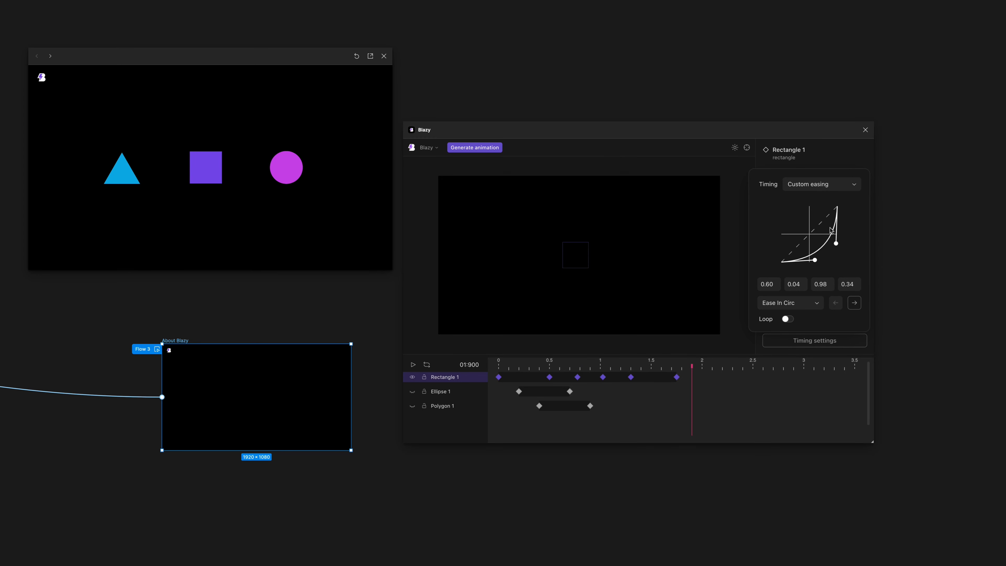
# Browse the easing presets and switch the custom easing of the Rectangle 1 keyframes to Ease In Out Circ.
pyautogui.click(797, 303)
pyautogui.scroll(-10, 800, 274)
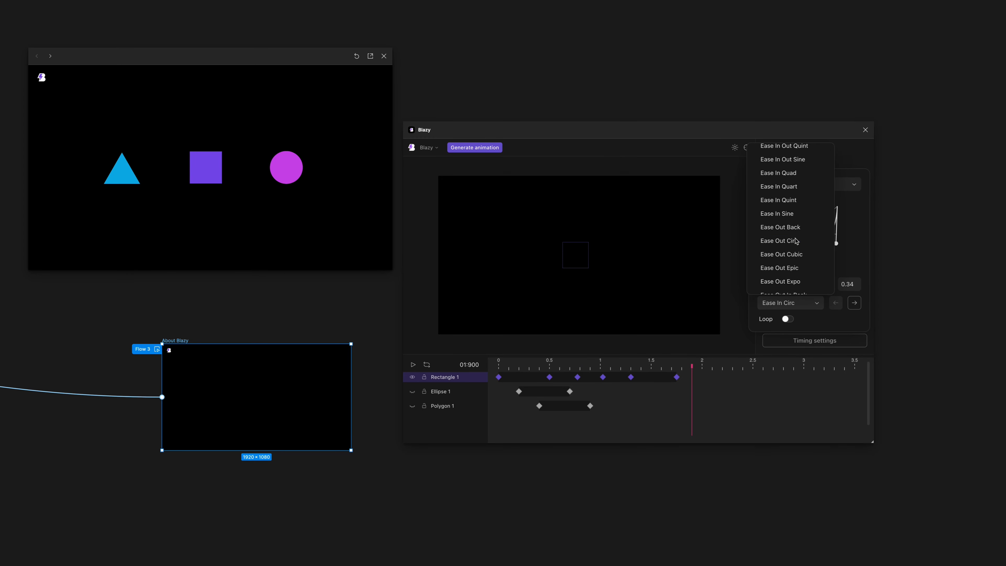
pyautogui.scroll(10, 799, 275)
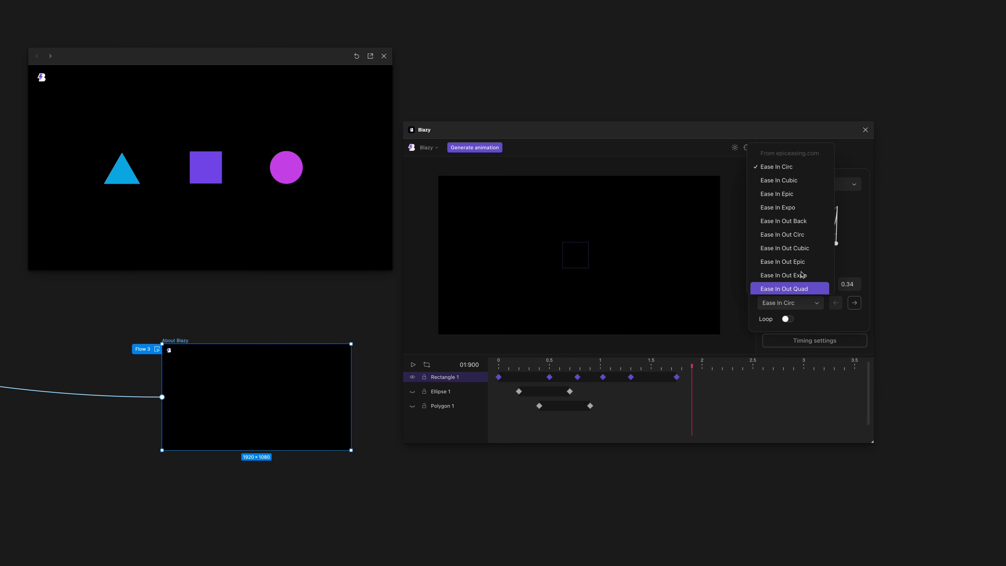
pyautogui.scroll(-5, 792, 233)
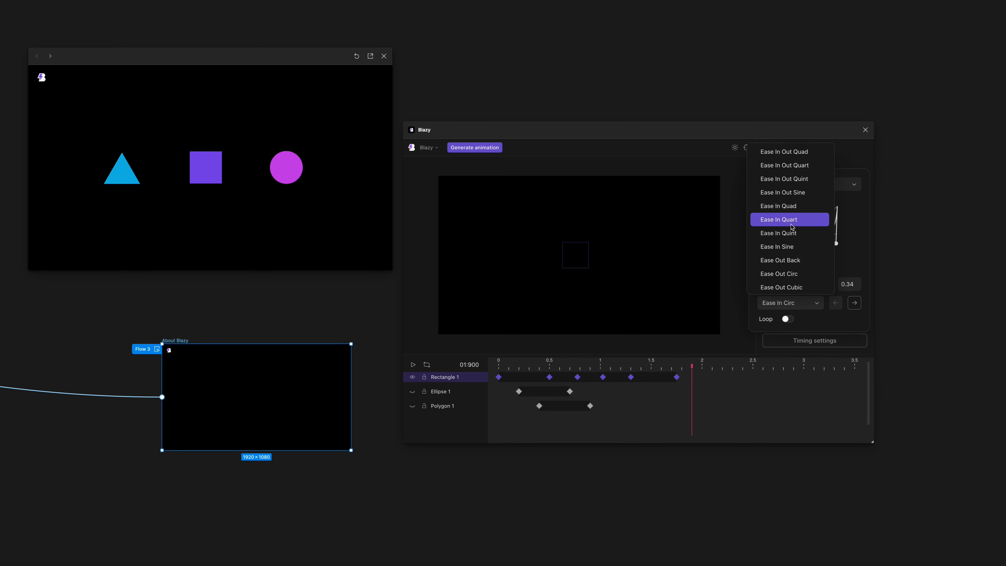
pyautogui.scroll(5, 793, 227)
pyautogui.click(854, 304)
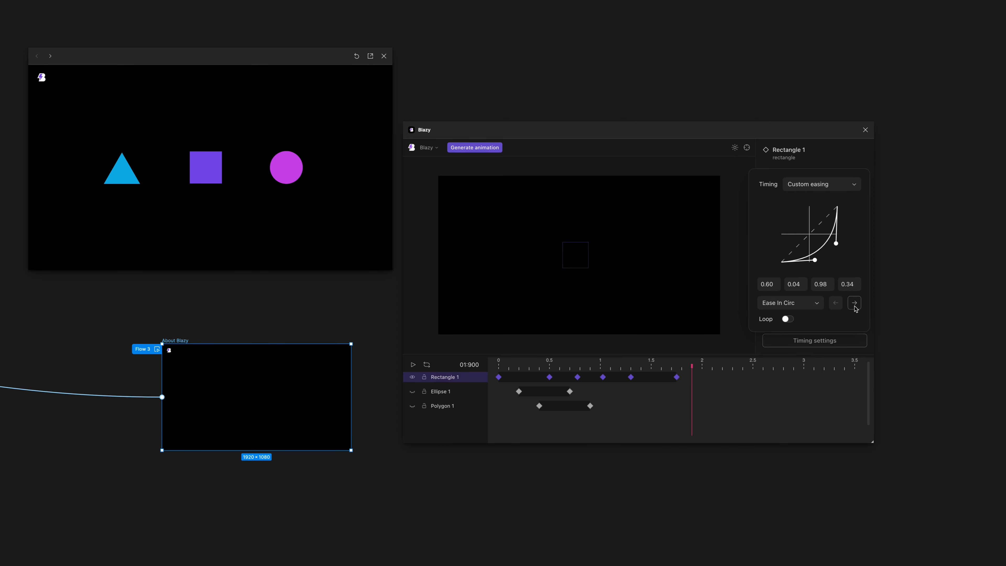
pyautogui.click(855, 304)
pyautogui.click(855, 304)
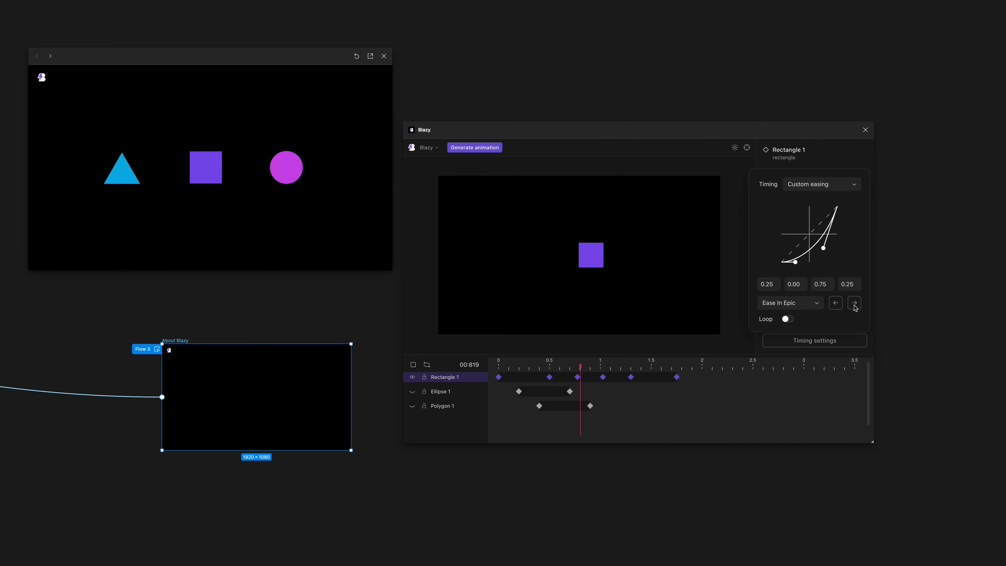
pyautogui.click(855, 304)
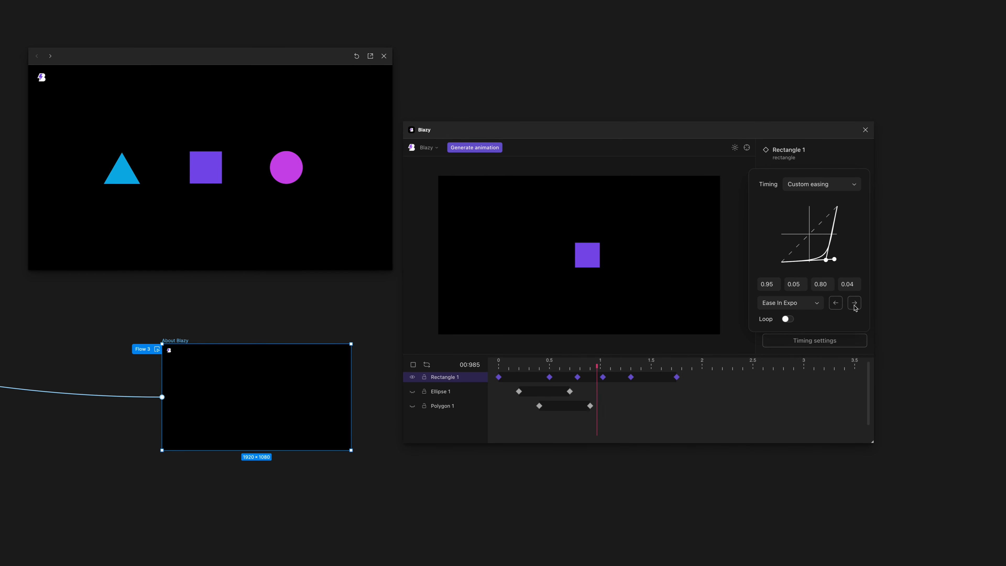
pyautogui.click(855, 303)
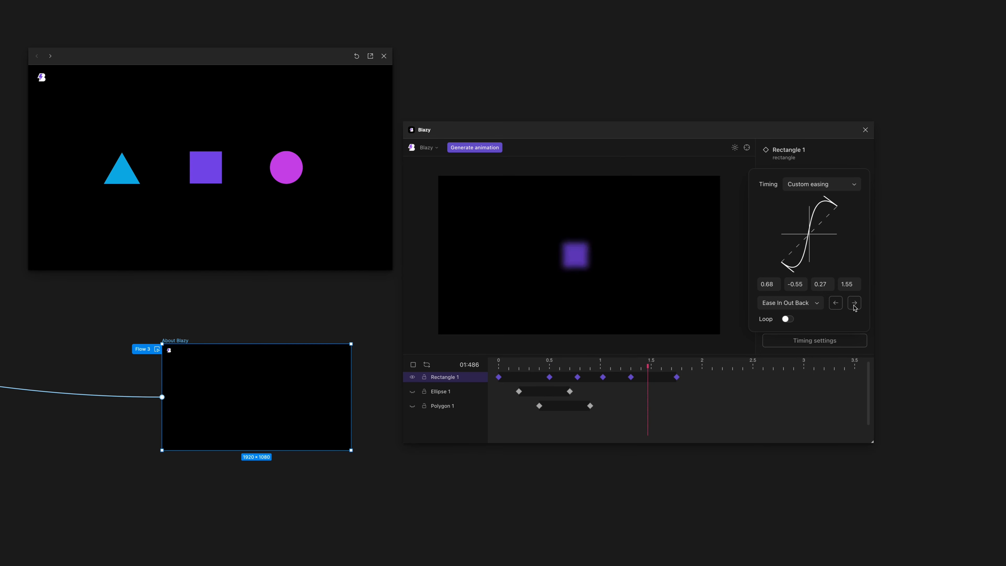
pyautogui.click(854, 303)
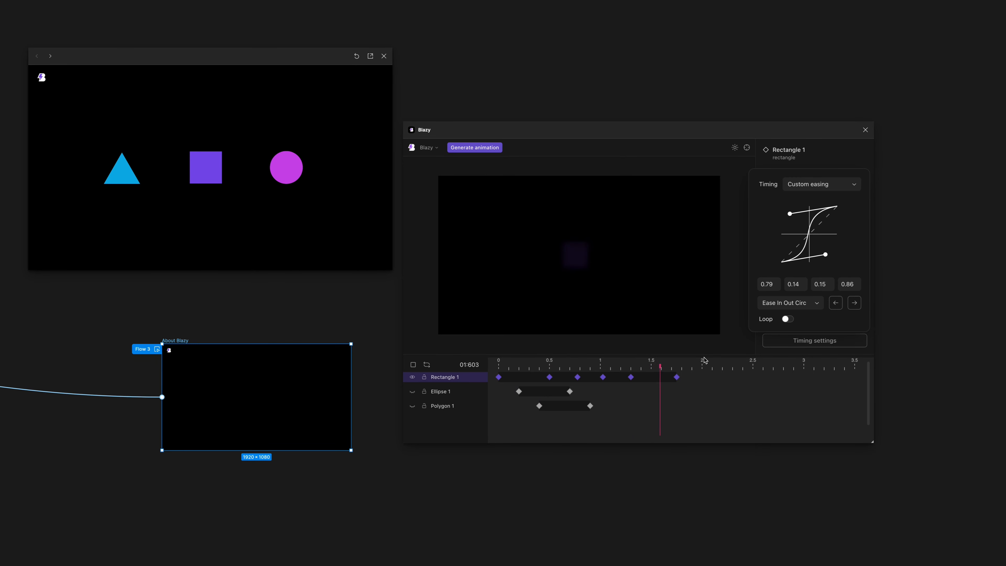
# Move the playhead to 1.3 s and generate the animation.
pyautogui.click(628, 372)
pyautogui.click(630, 363)
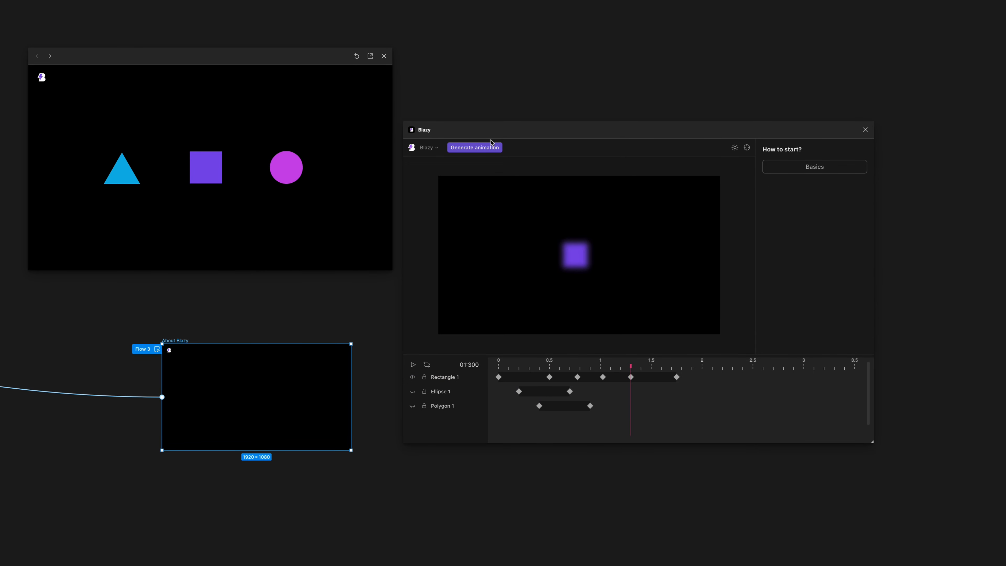
pyautogui.click(475, 147)
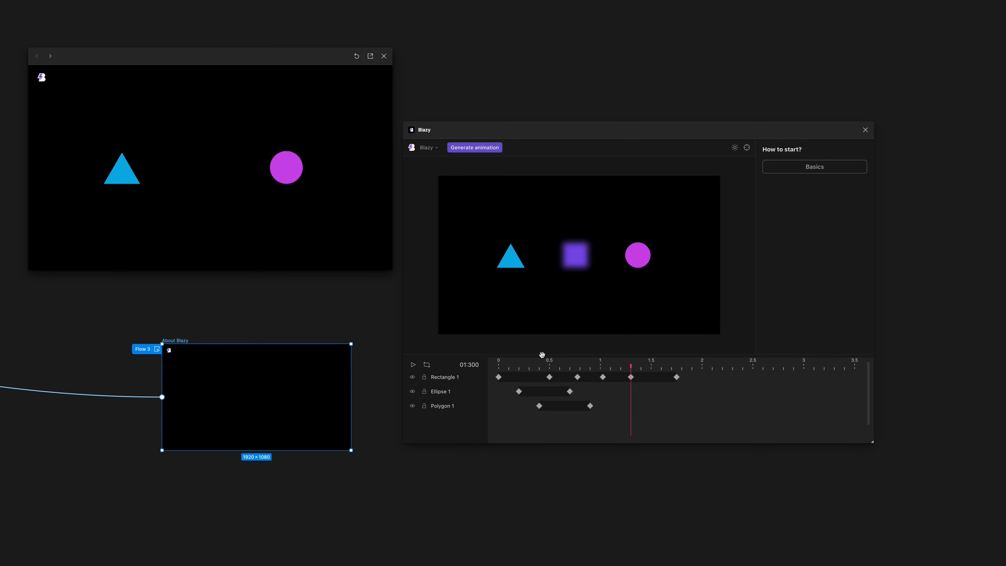
# Select the Rectangle 1 keyframe at 0.5 s and add the Trigger custom property to it.
pyautogui.click(498, 368)
pyautogui.click(458, 378)
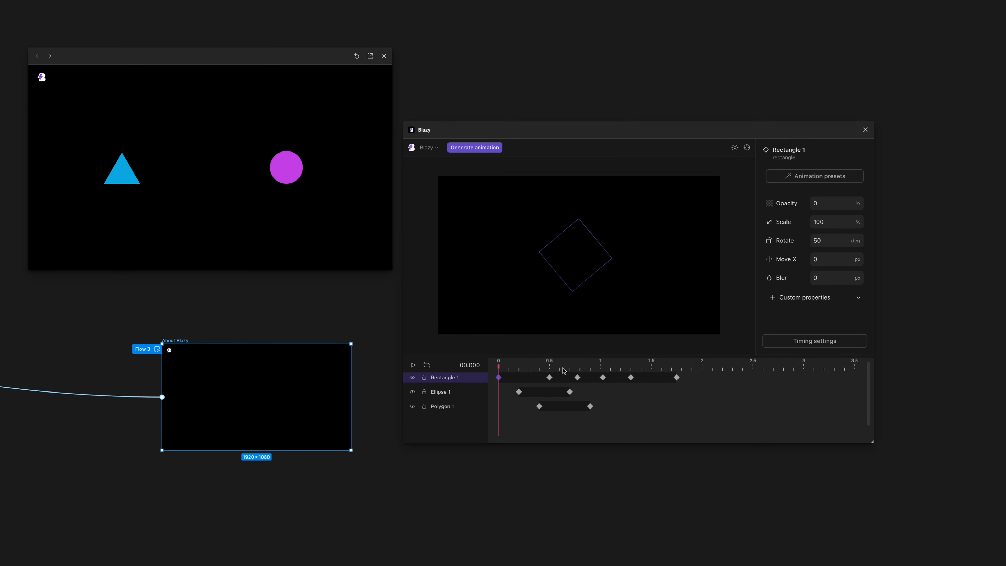
pyautogui.click(549, 368)
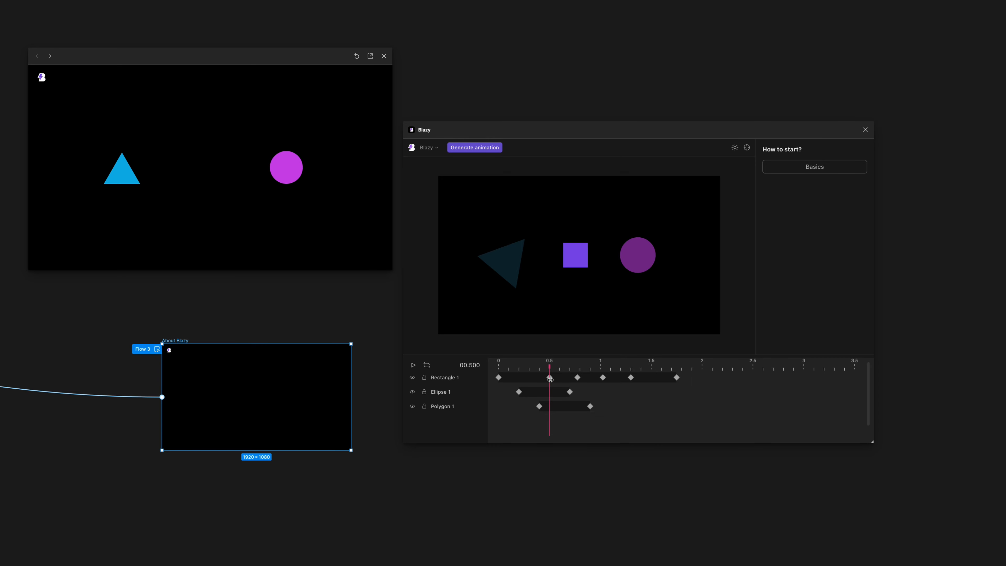
pyautogui.click(548, 379)
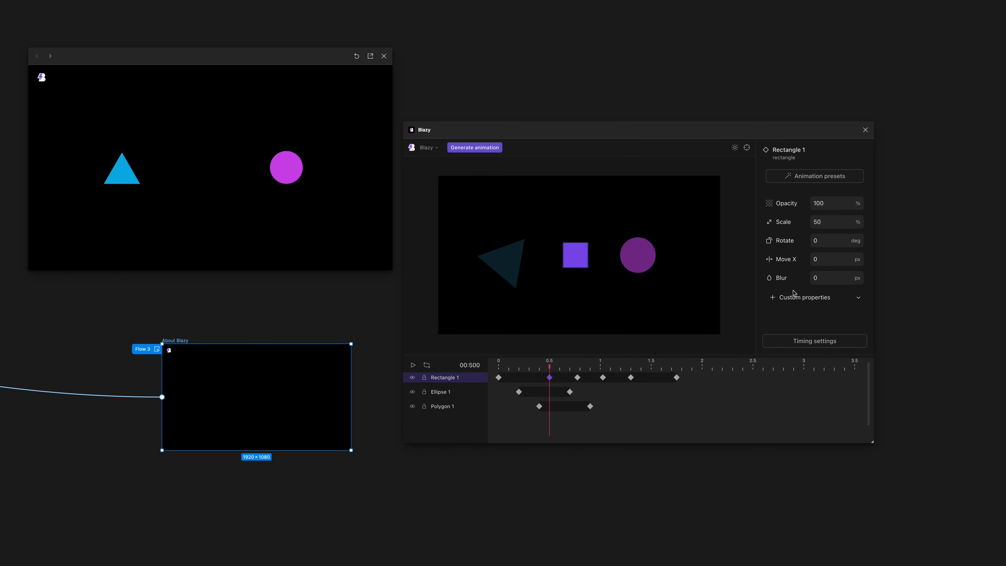
pyautogui.click(794, 296)
pyautogui.click(816, 313)
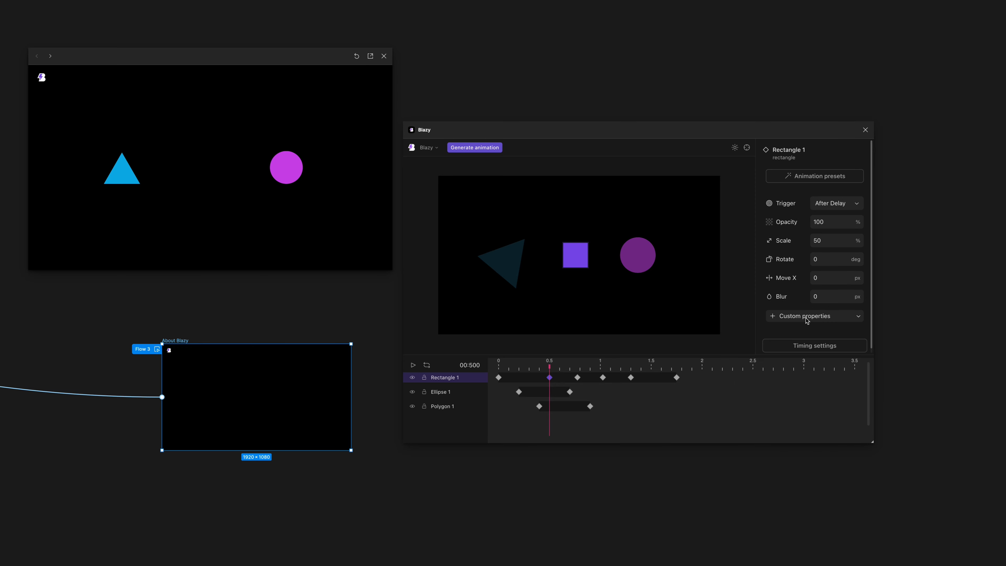
# Try Mouse Enter and On Hover as the trigger of the 0.5 s Rectangle 1 keyframe, and generate the animation.
pyautogui.click(827, 205)
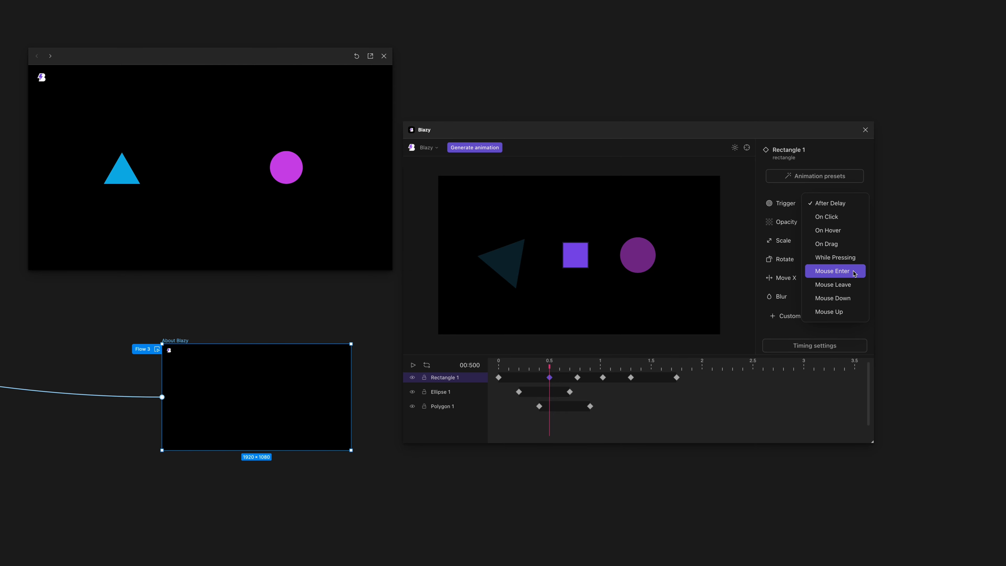
pyautogui.click(856, 273)
pyautogui.click(839, 204)
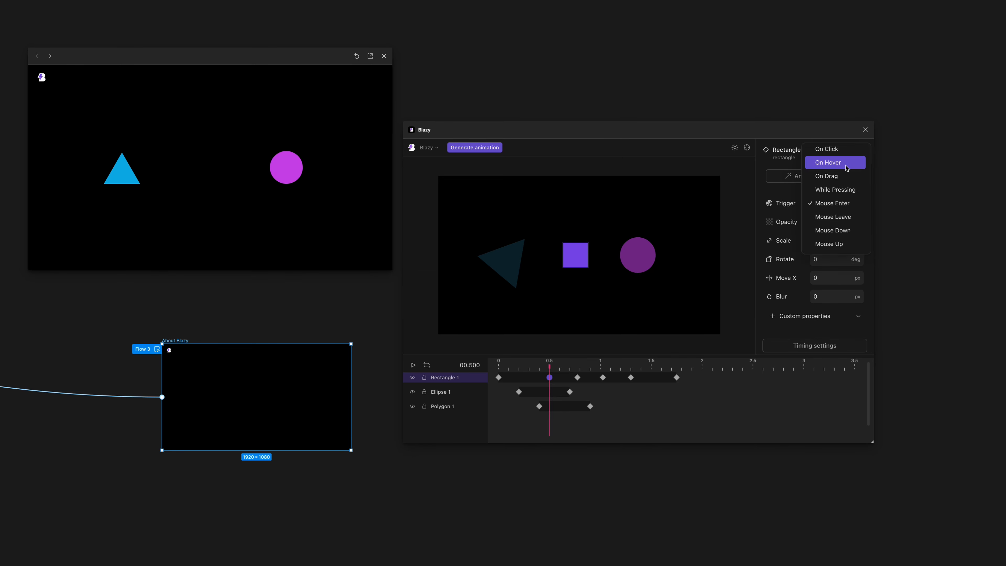
pyautogui.click(839, 165)
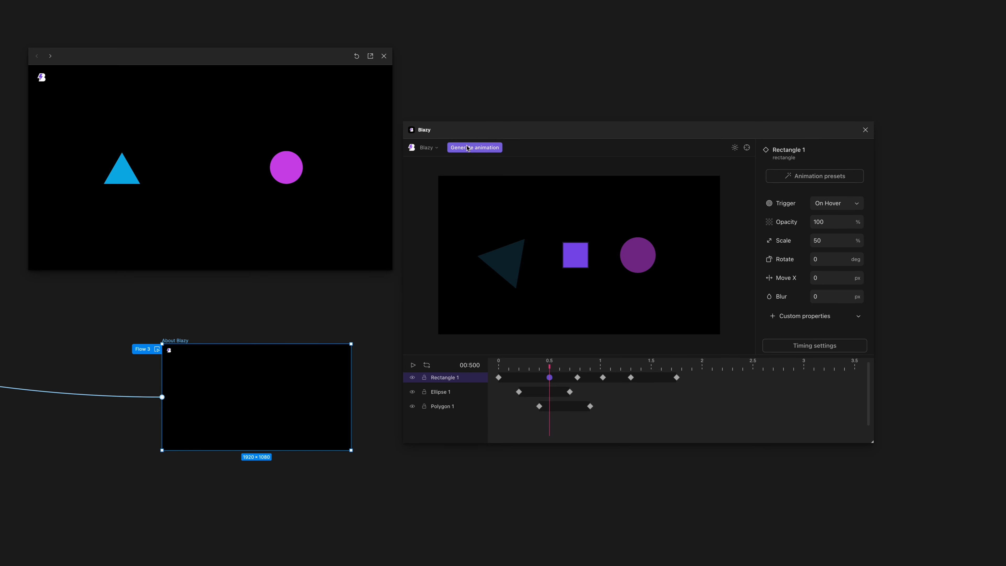
pyautogui.click(490, 149)
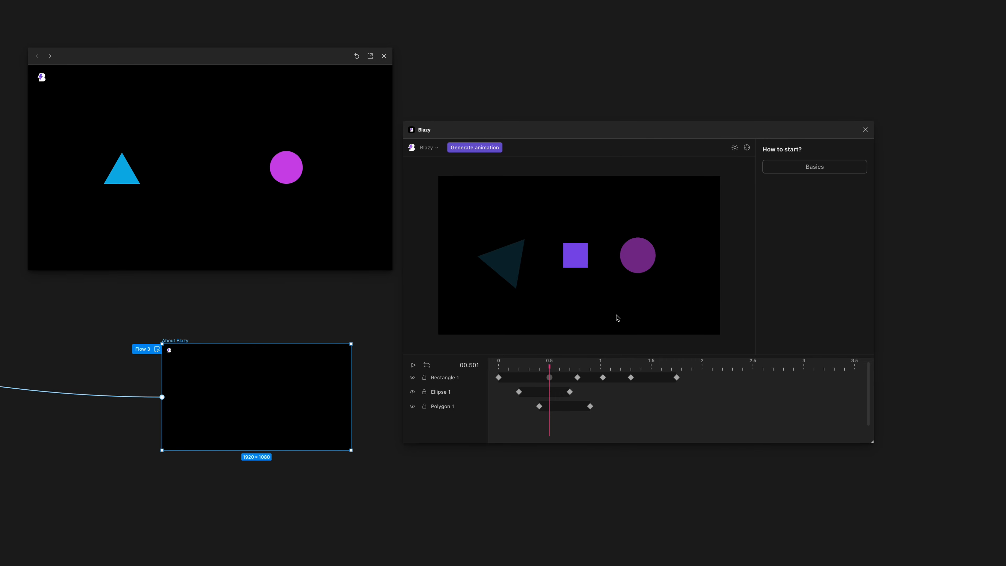
# Set the trigger of the 0.5 s Rectangle 1 keyframe back to After Delay and generate the animation.
pyautogui.click(550, 377)
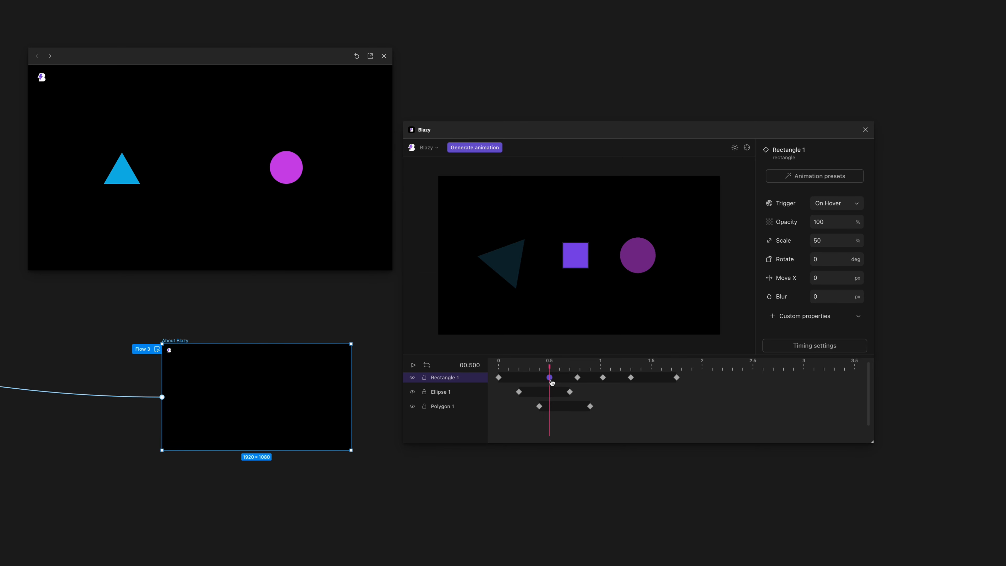
pyautogui.moveTo(550, 378); pyautogui.dragTo(550, 385)
pyautogui.click(824, 203)
pyautogui.click(840, 177)
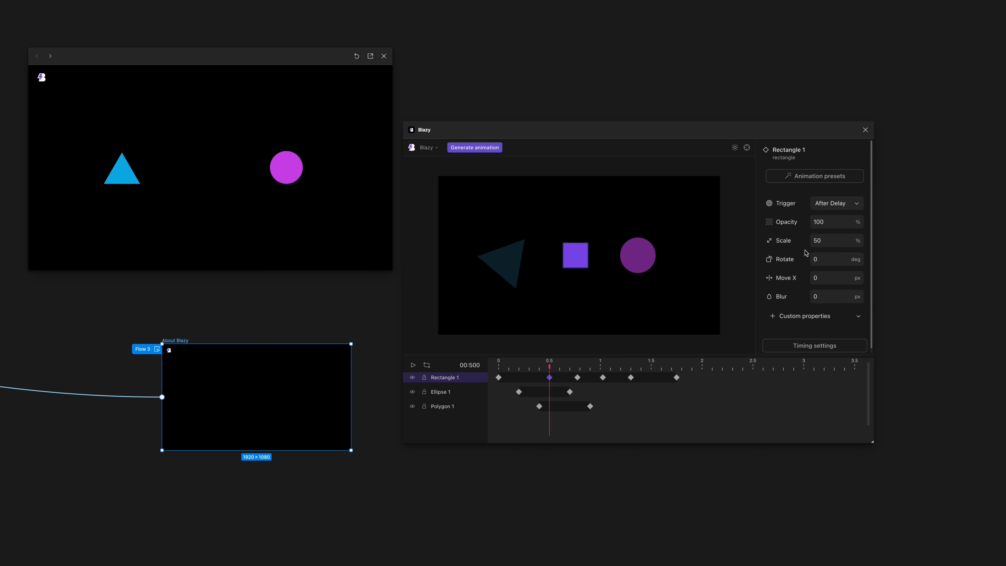
pyautogui.click(494, 149)
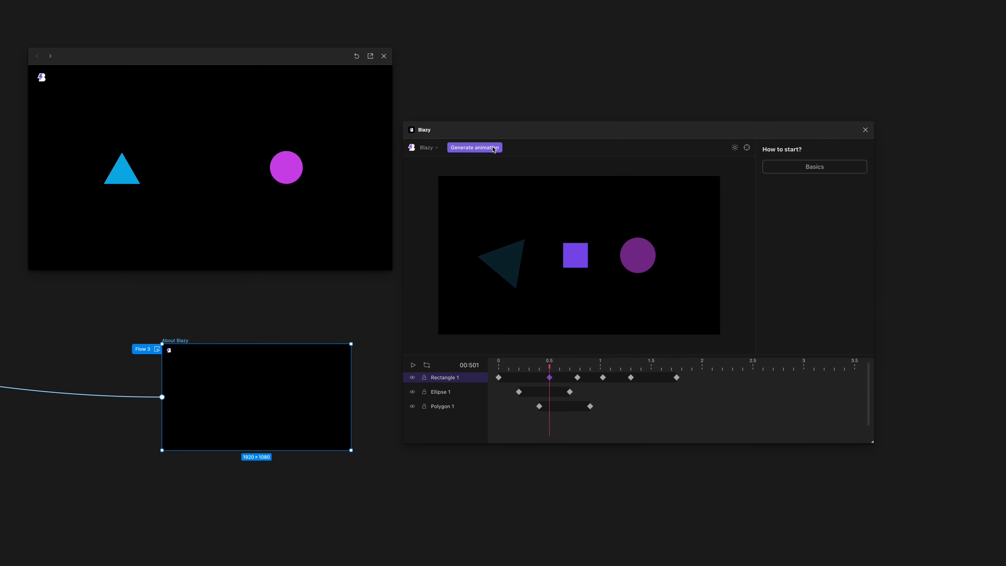
# Return the playhead to 0 and select the Rectangle 1 layer.
pyautogui.moveTo(499, 362)
pyautogui.mouseDown()
pyautogui.moveTo(656, 359)
pyautogui.moveTo(509, 357)
pyautogui.moveTo(488, 368)
pyautogui.mouseUp()
pyautogui.click(459, 380)
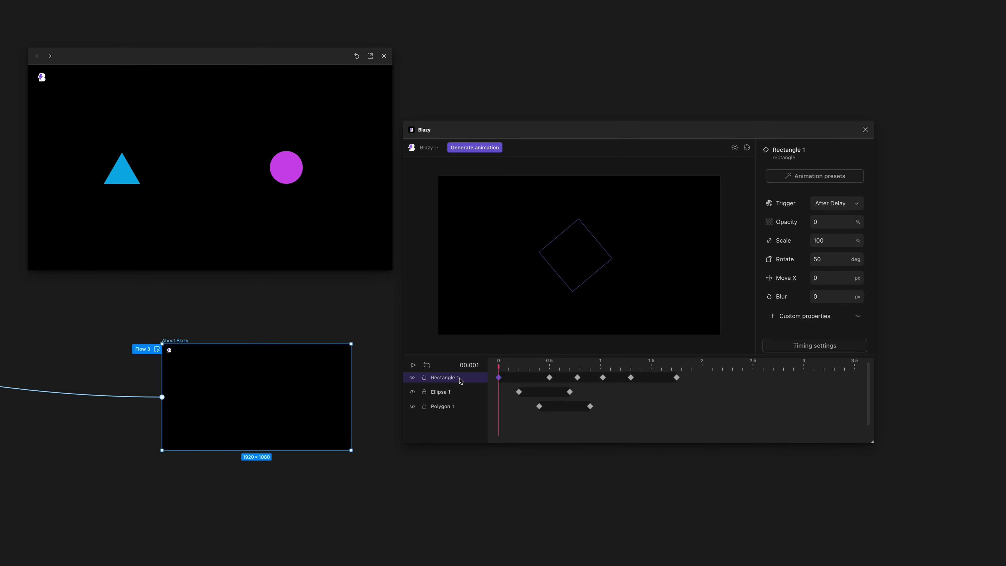
pyautogui.rightClick(460, 376)
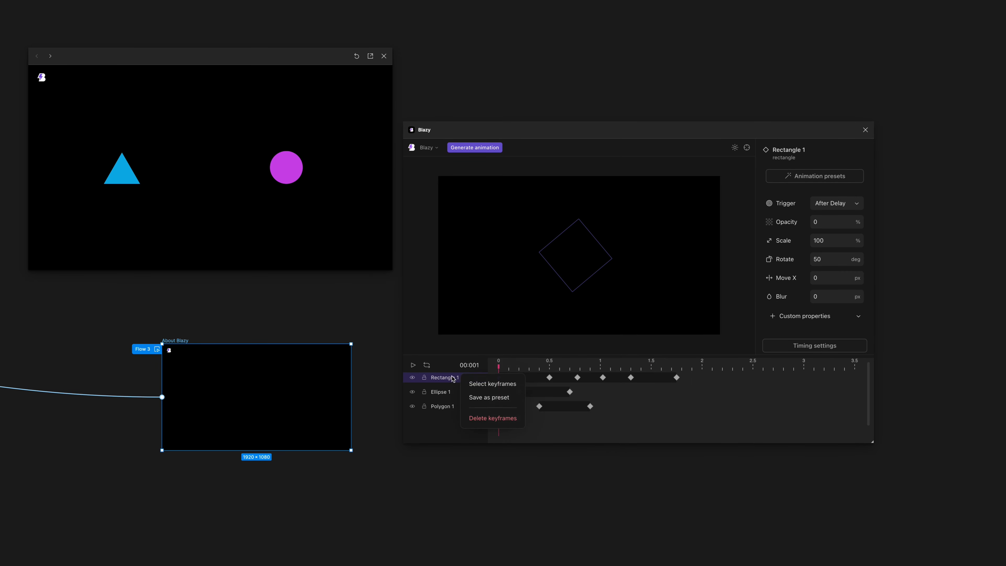
pyautogui.click(449, 377)
pyautogui.moveTo(548, 368); pyautogui.dragTo(488, 369)
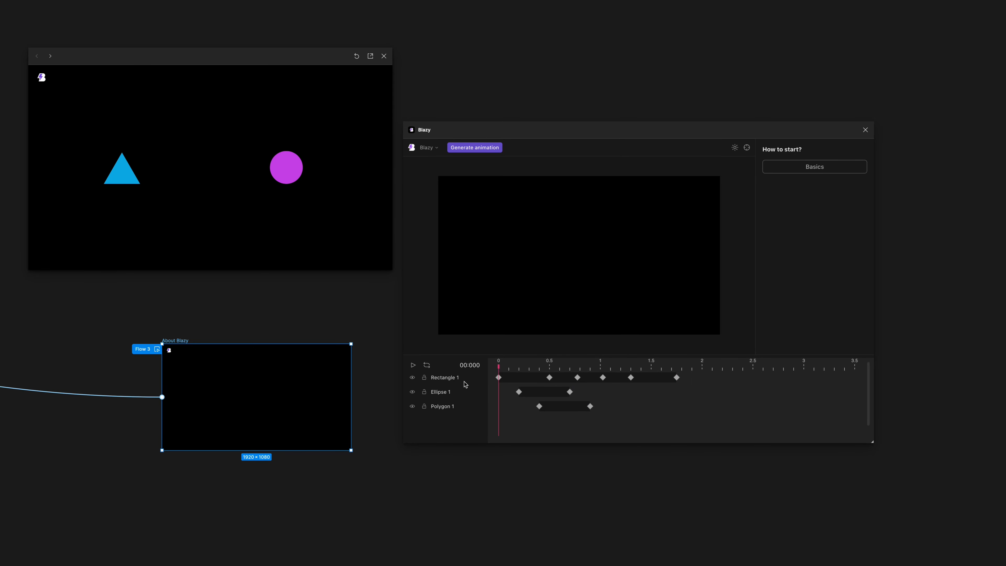
pyautogui.click(454, 379)
# Save the Rectangle 1 animation as a preset named "De".
pyautogui.rightClick(439, 380)
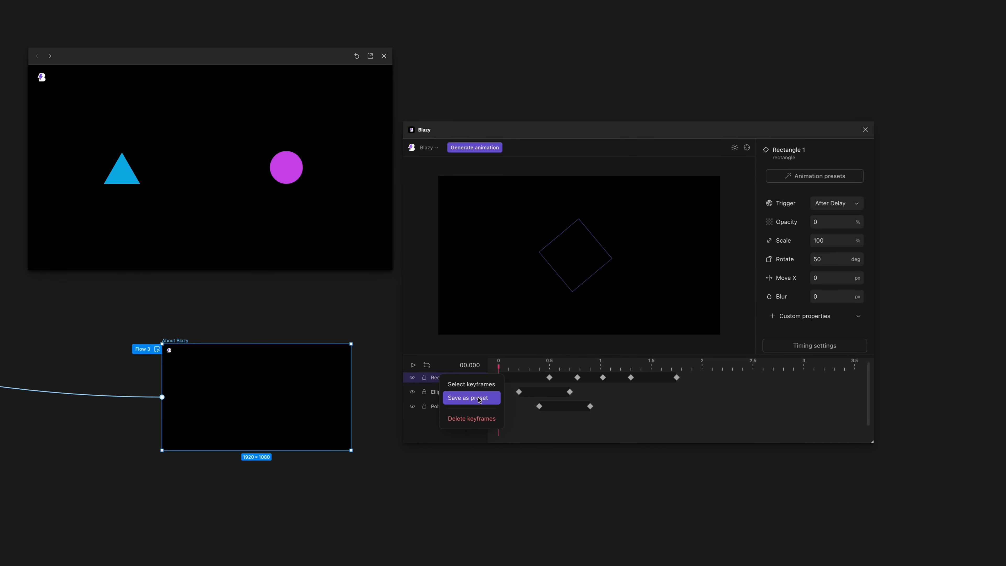
pyautogui.click(429, 378)
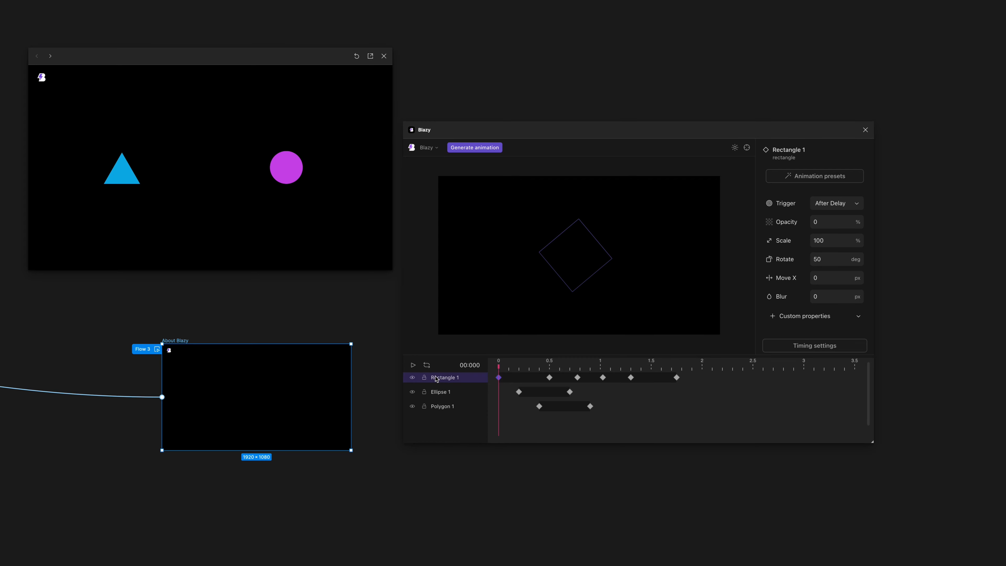
pyautogui.rightClick(447, 379)
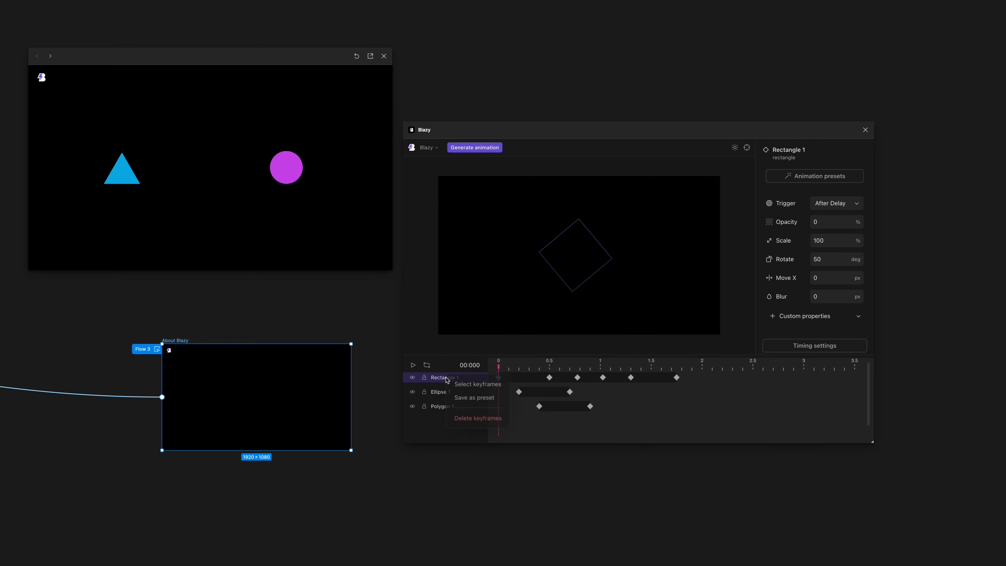
pyautogui.click(480, 398)
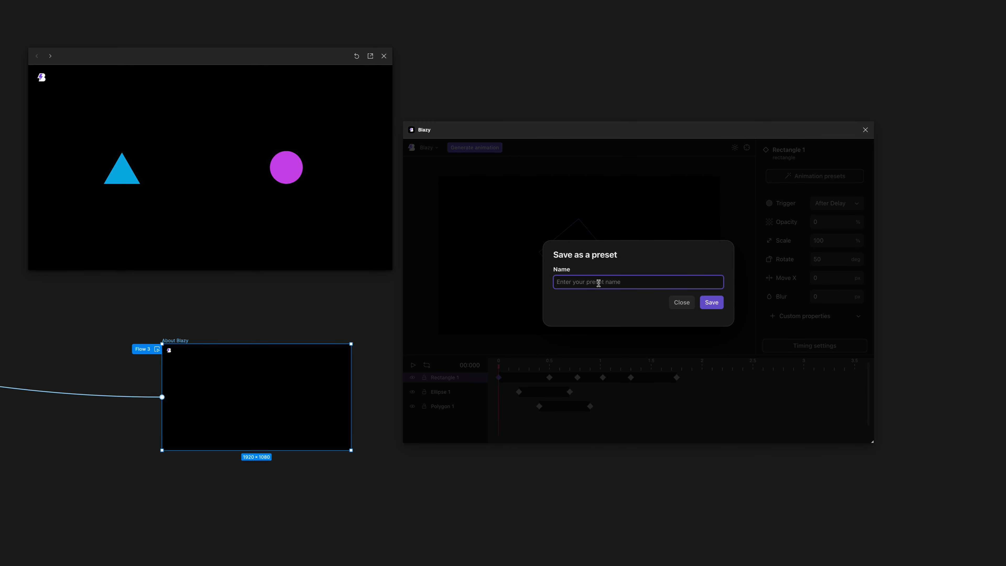
pyautogui.write('Blazy demo')
pyautogui.press('super+a')
pyautogui.write('De')
pyautogui.click(711, 303)
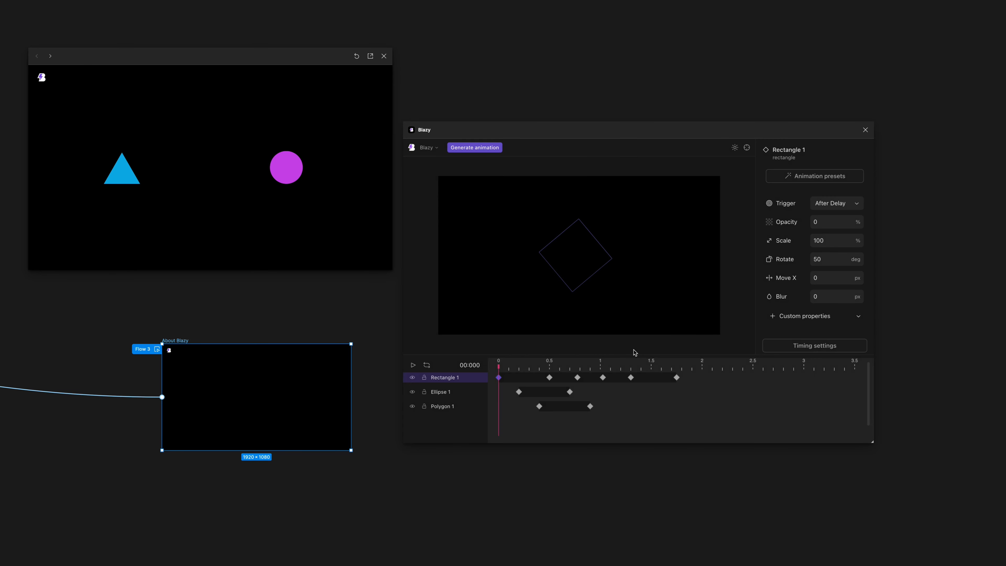
# Delete all Ellipse 1 and Polygon 1 keyframes, and add a new Ellipse 1 keyframe at 0.
pyautogui.click(460, 394)
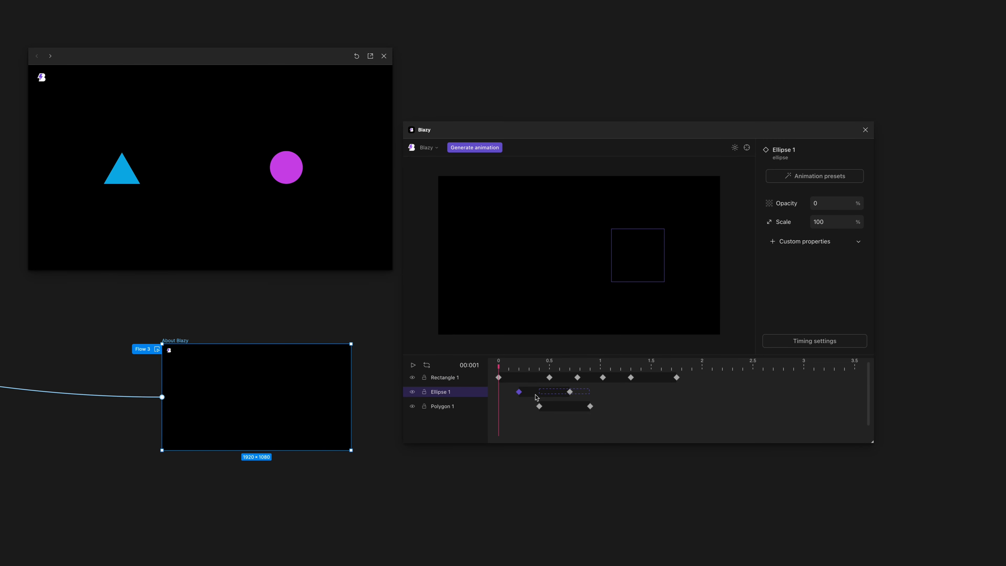
pyautogui.moveTo(536, 396); pyautogui.dragTo(509, 418)
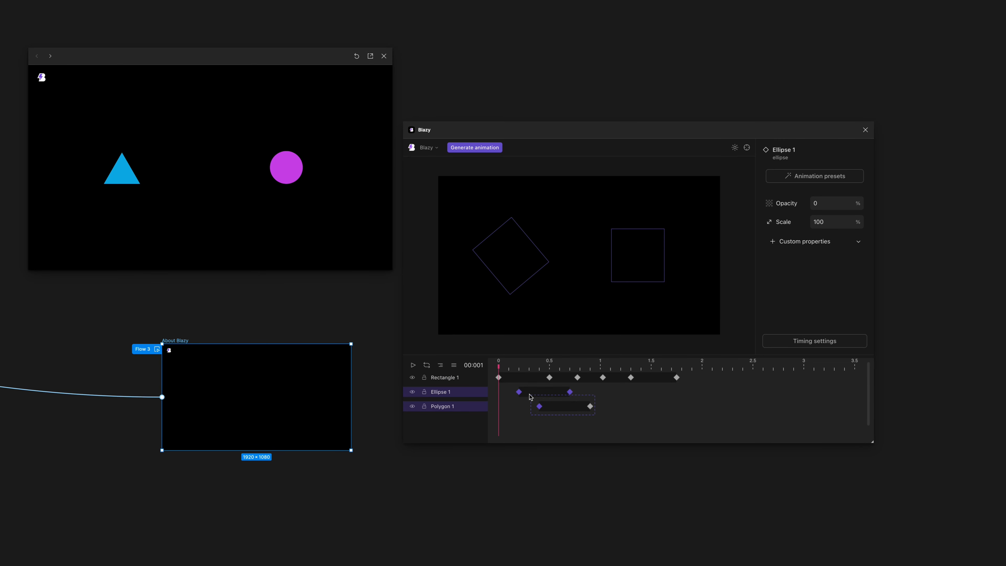
pyautogui.press('Delete')
pyautogui.click(476, 391)
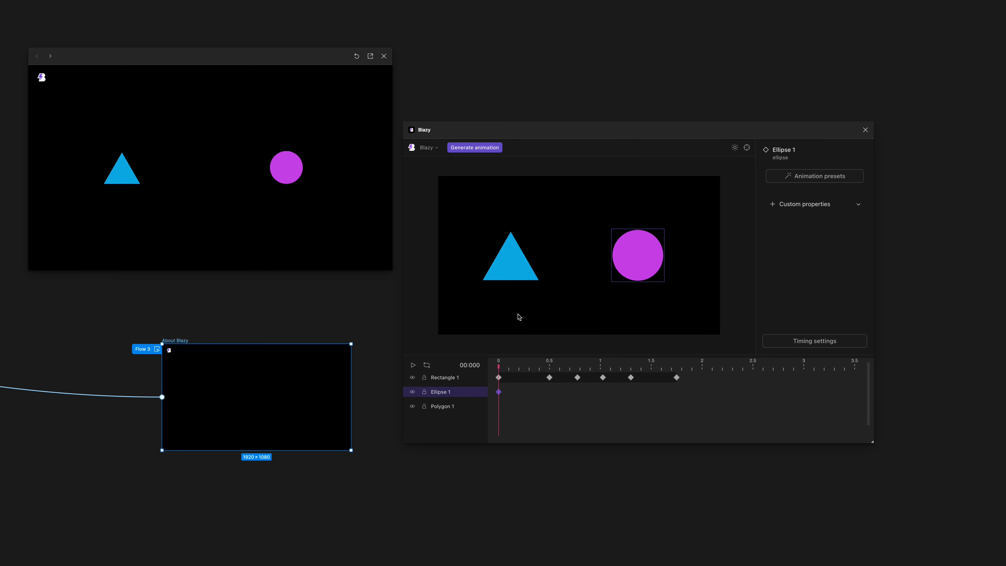
# Add a Polygon 1 keyframe at 0, apply the saved Demo preset to Ellipse 1 and Polygon 1, and scrub through the animation.
pyautogui.keyDown('shift'); pyautogui.click(465, 406); pyautogui.keyUp('shift')
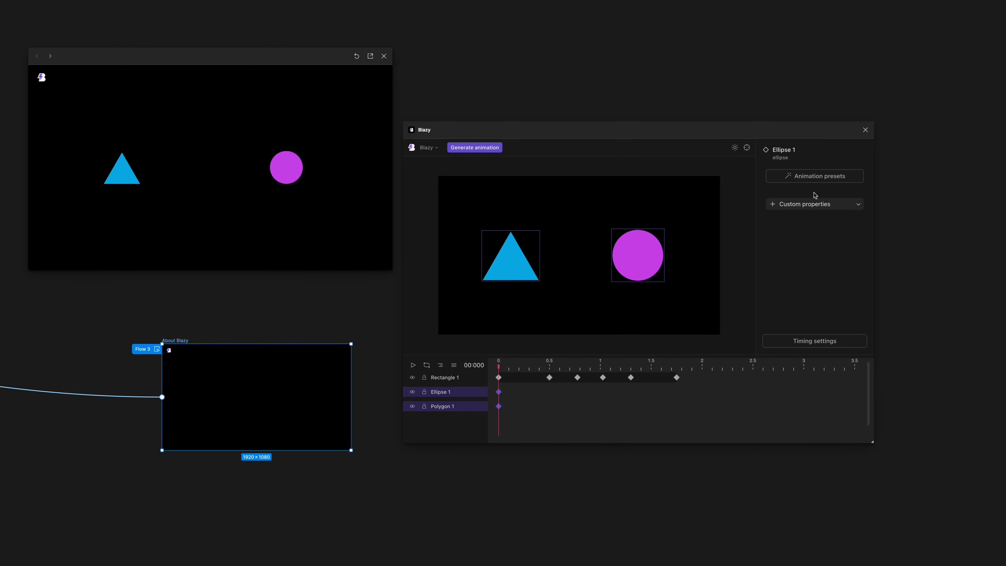
pyautogui.click(812, 176)
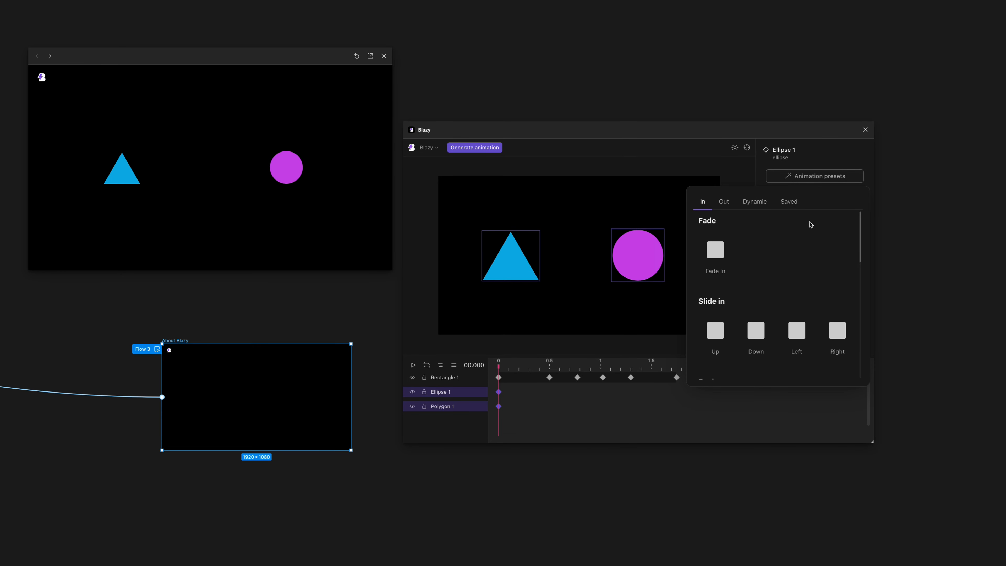
pyautogui.click(789, 201)
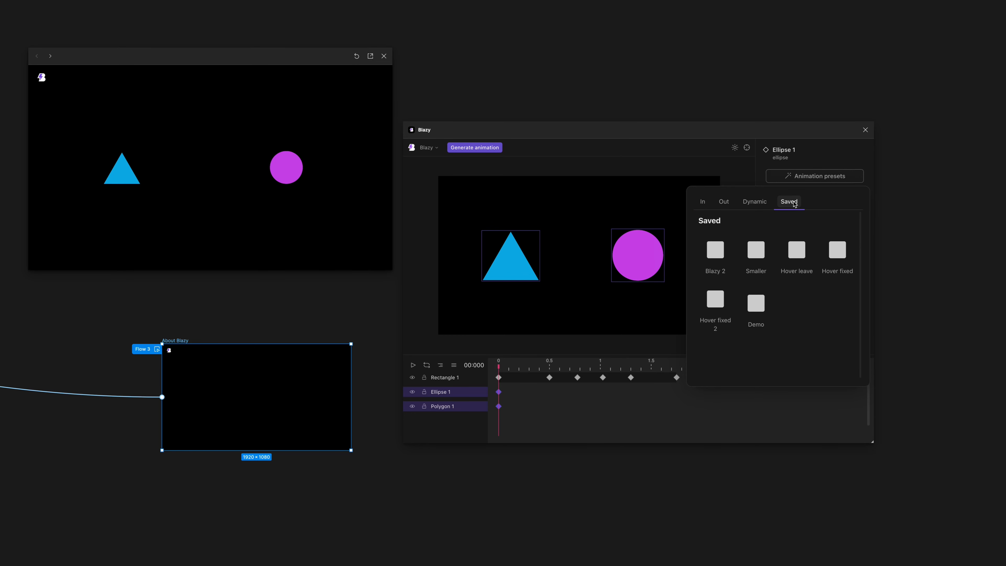
pyautogui.click(759, 307)
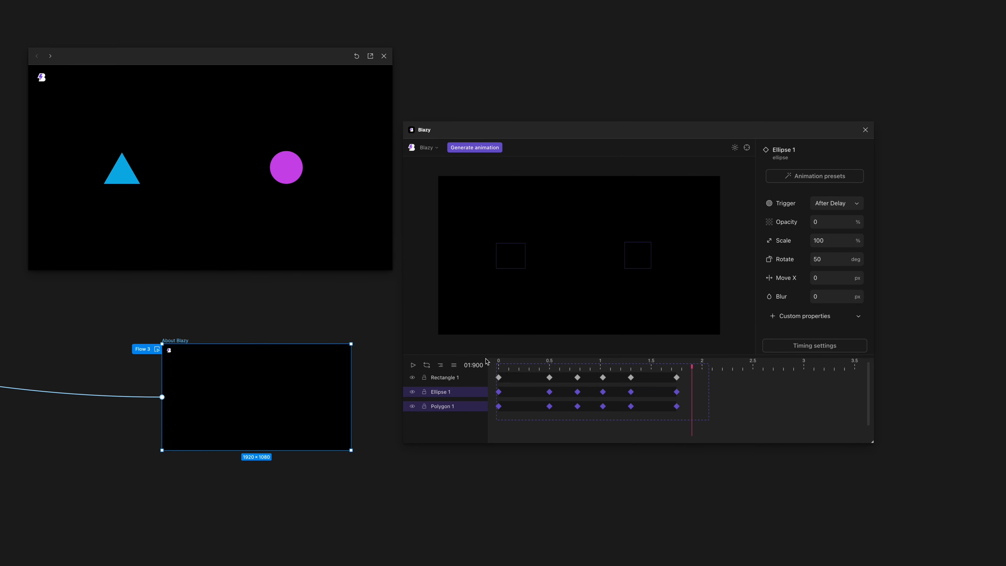
pyautogui.click(498, 362)
pyautogui.moveTo(498, 362); pyautogui.dragTo(639, 363)
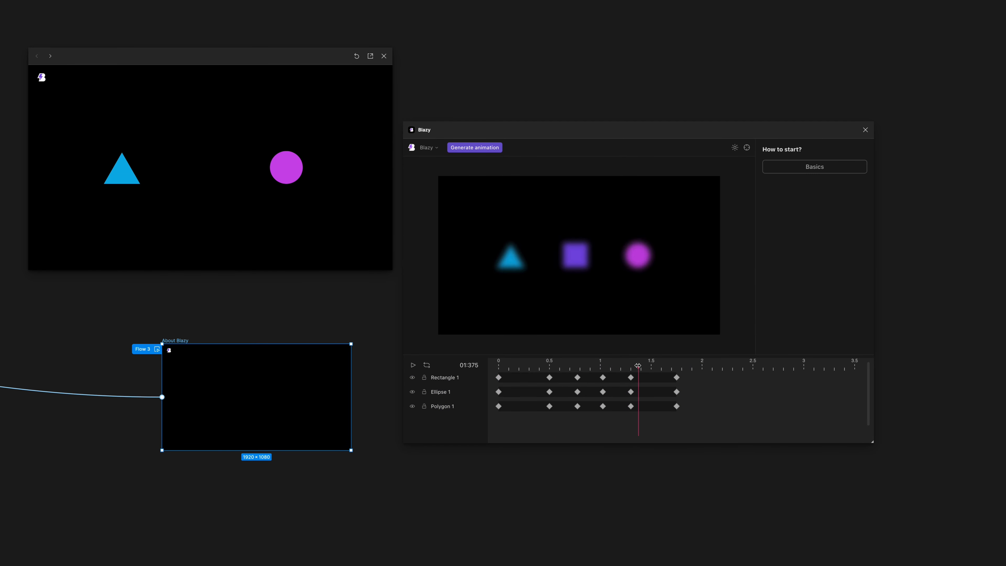
# Stagger the keyframes of all three layers by 0.1 s per layer, play the timeline from 0 and generate the animation.
pyautogui.hotkey('ctrl', 'a')
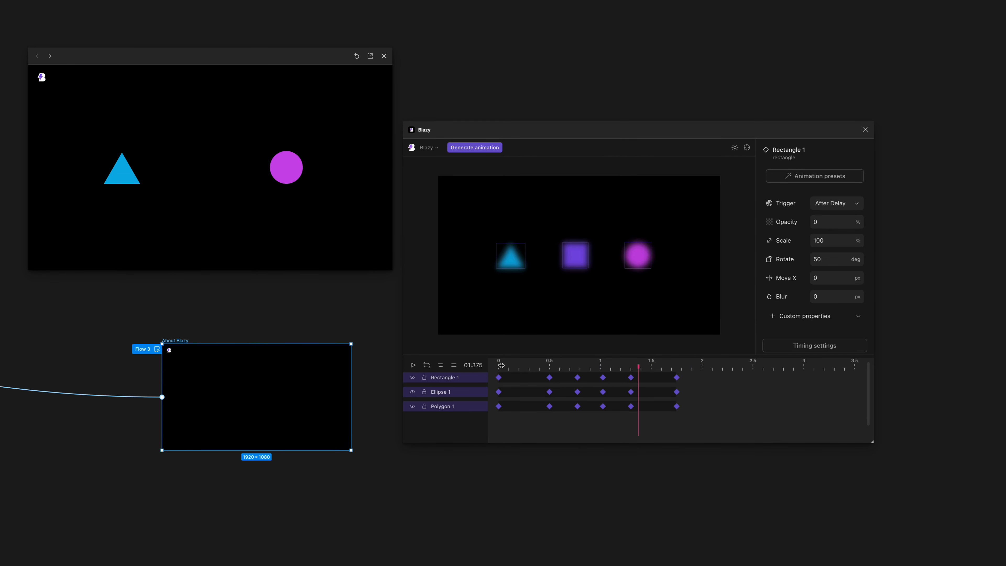
pyautogui.click(440, 365)
pyautogui.click(496, 366)
pyautogui.press('space')
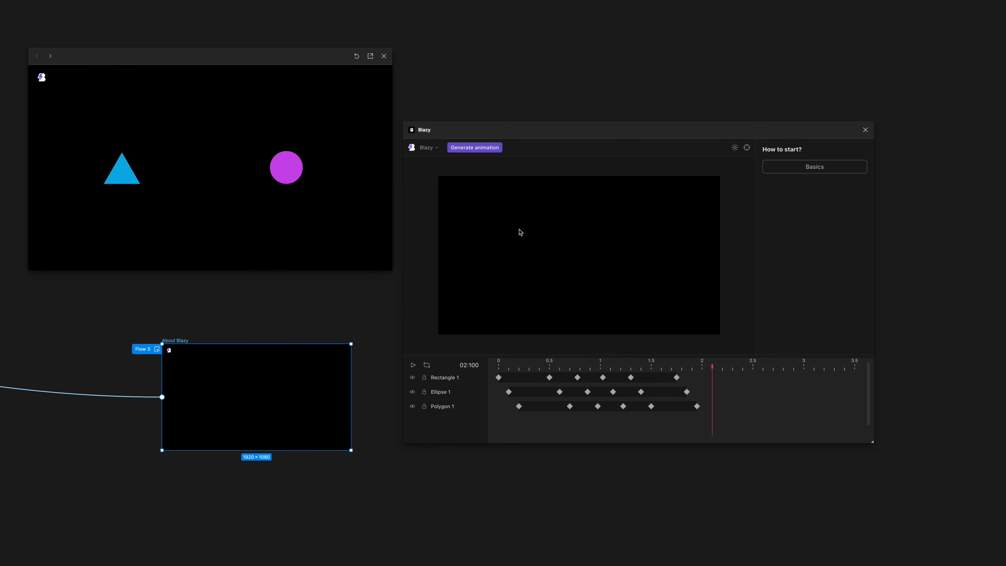
pyautogui.click(475, 148)
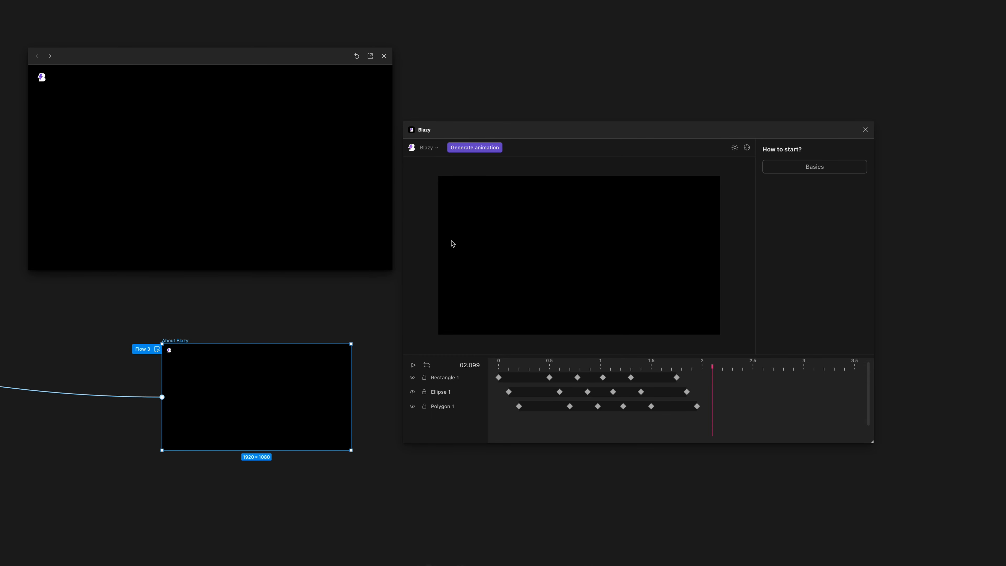
# Select the Rectangle 1 keyframe at 0.5 s and look through the saved and dynamic animation presets without applying one.
pyautogui.moveTo(499, 361); pyautogui.dragTo(550, 368)
pyautogui.click(547, 367)
pyautogui.click(446, 379)
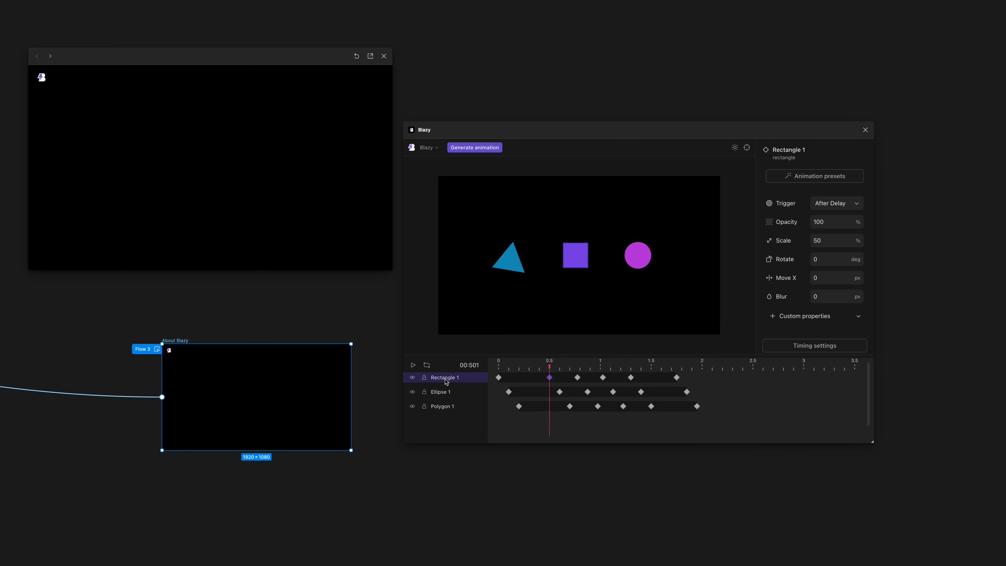
pyautogui.scroll(-1, 789, 319)
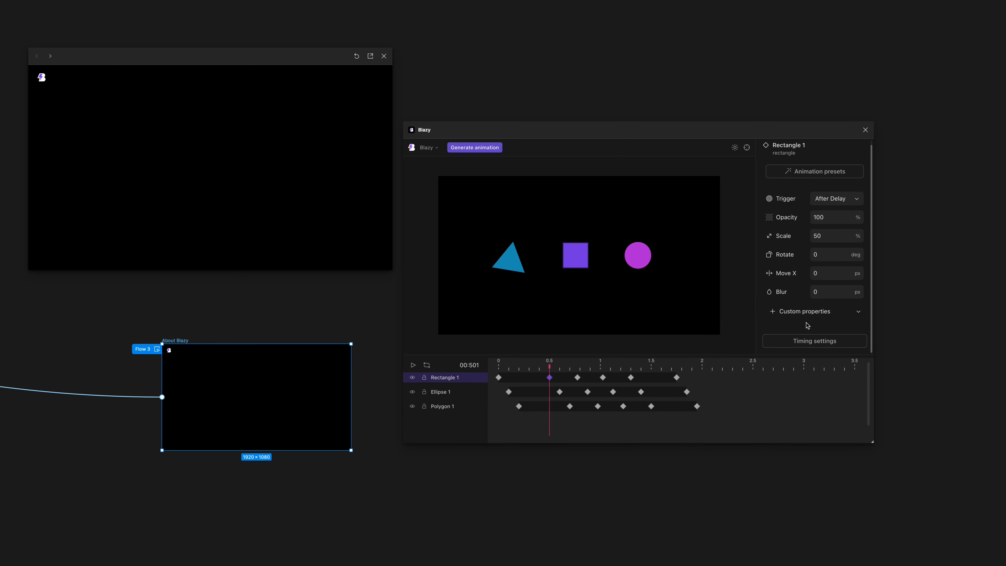
pyautogui.rightClick(549, 371)
pyautogui.click(550, 365)
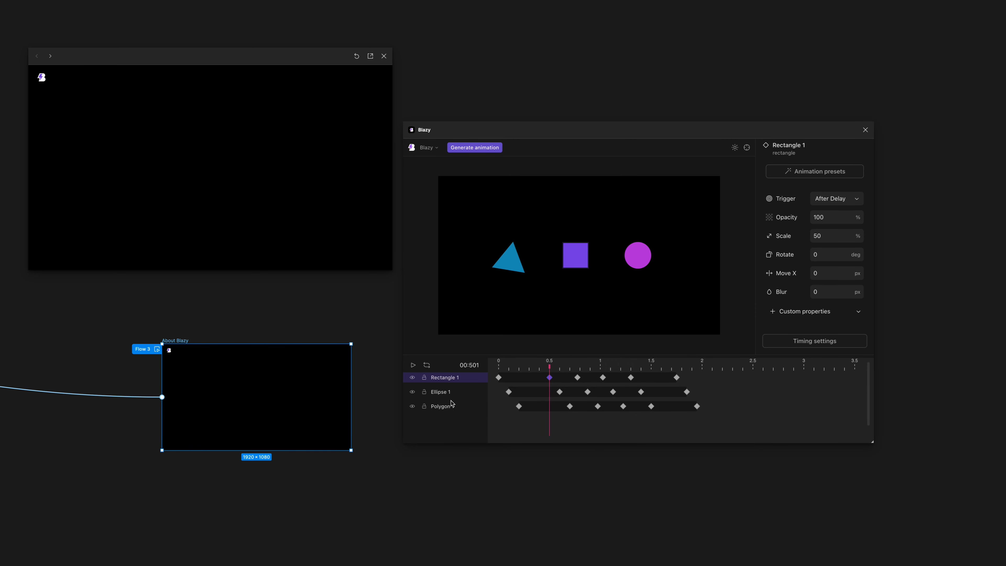
pyautogui.click(784, 171)
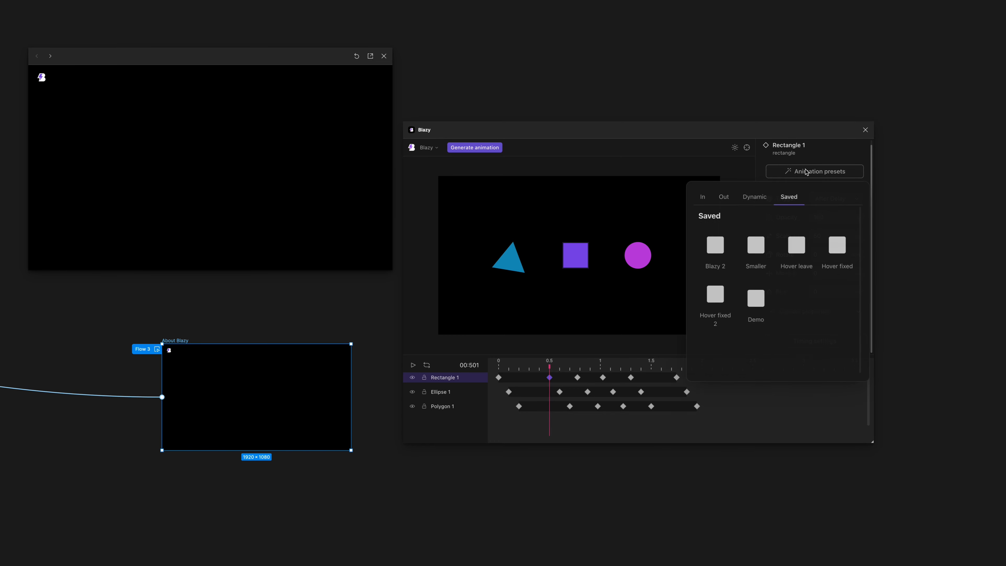
pyautogui.click(757, 198)
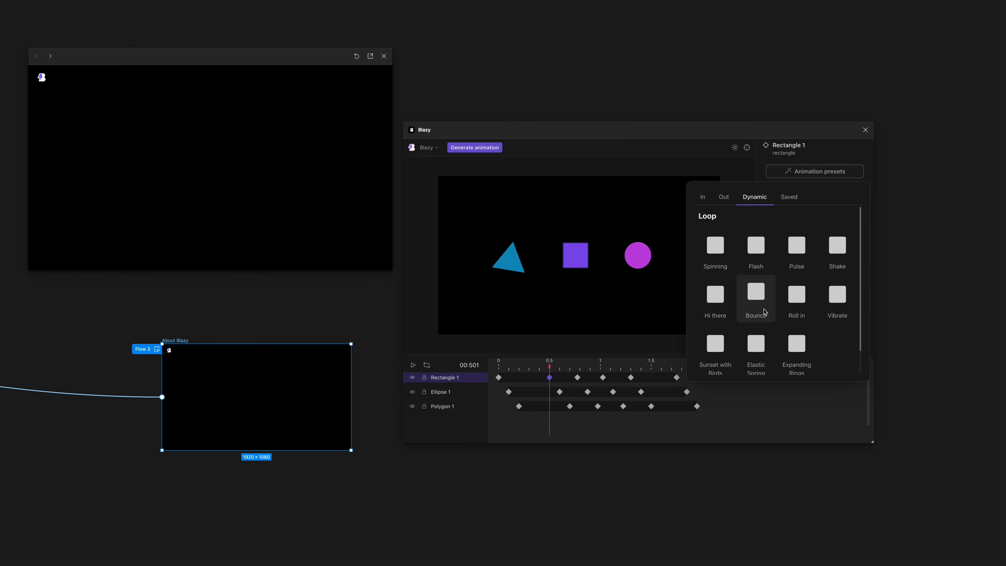
pyautogui.click(786, 150)
# Review the loop option and easing choices in the Rectangle 1 keyframe's timing settings, leaving them as they are, and return the playhead to 0.
pyautogui.click(824, 341)
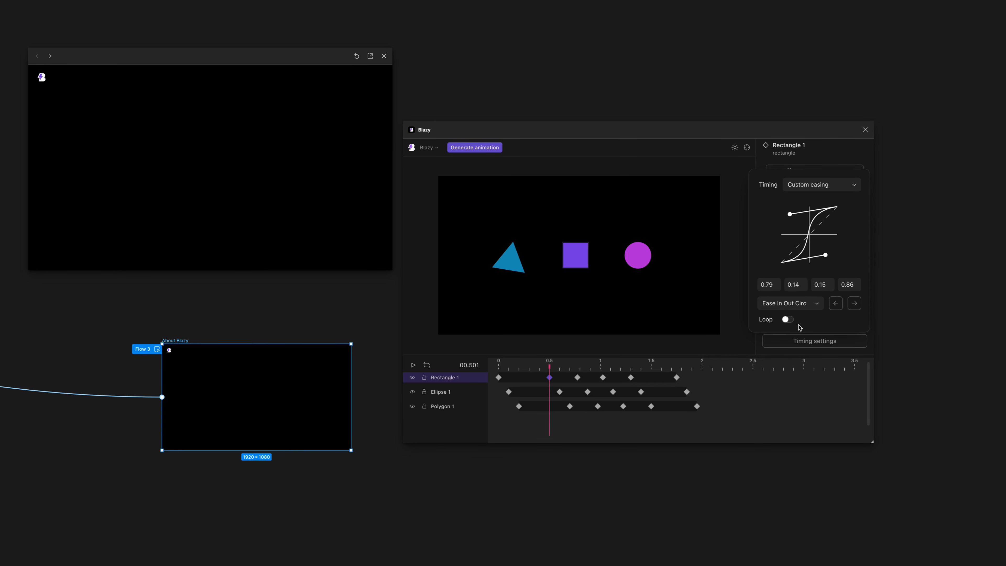
pyautogui.click(787, 320)
pyautogui.click(787, 319)
pyautogui.click(786, 320)
pyautogui.click(786, 320)
pyautogui.click(801, 305)
pyautogui.scroll(-3, 818, 282)
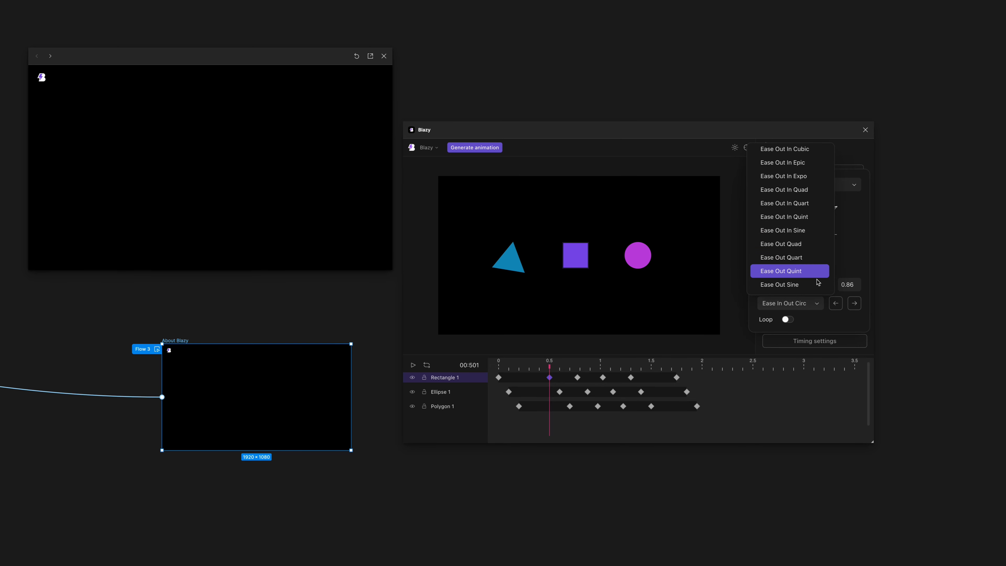
pyautogui.click(831, 334)
pyautogui.click(819, 187)
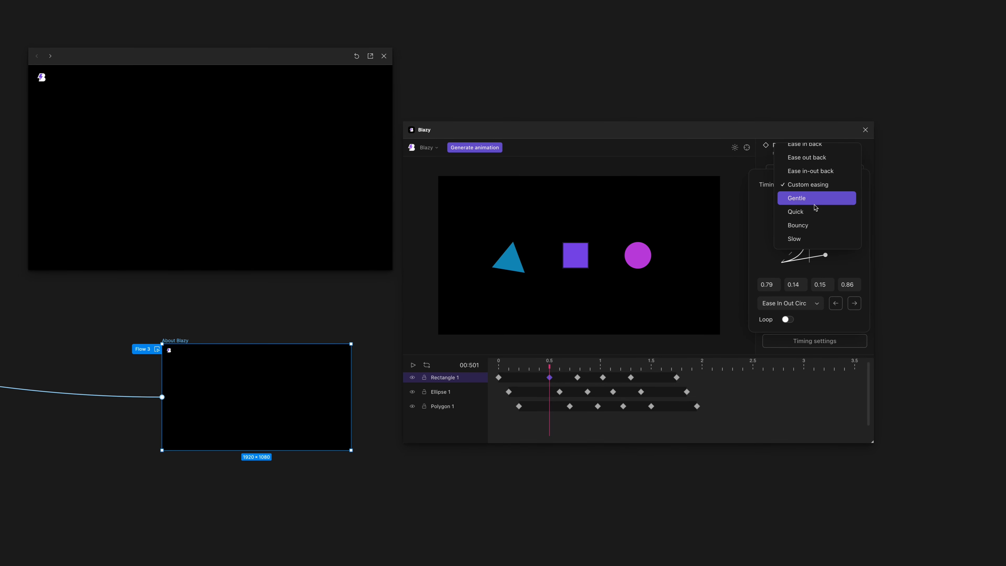
pyautogui.scroll(2, 820, 210)
pyautogui.scroll(1, 815, 252)
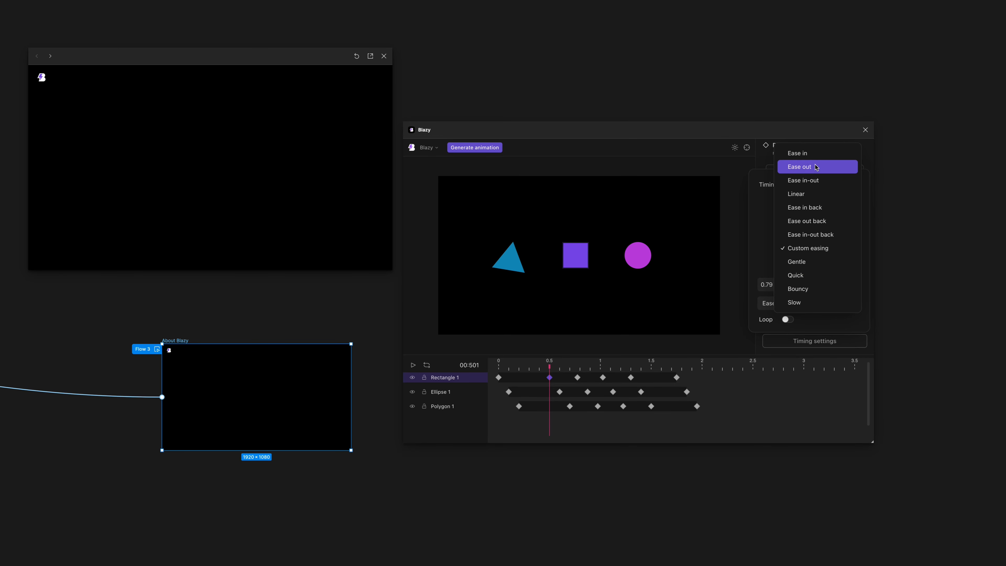
pyautogui.click(824, 342)
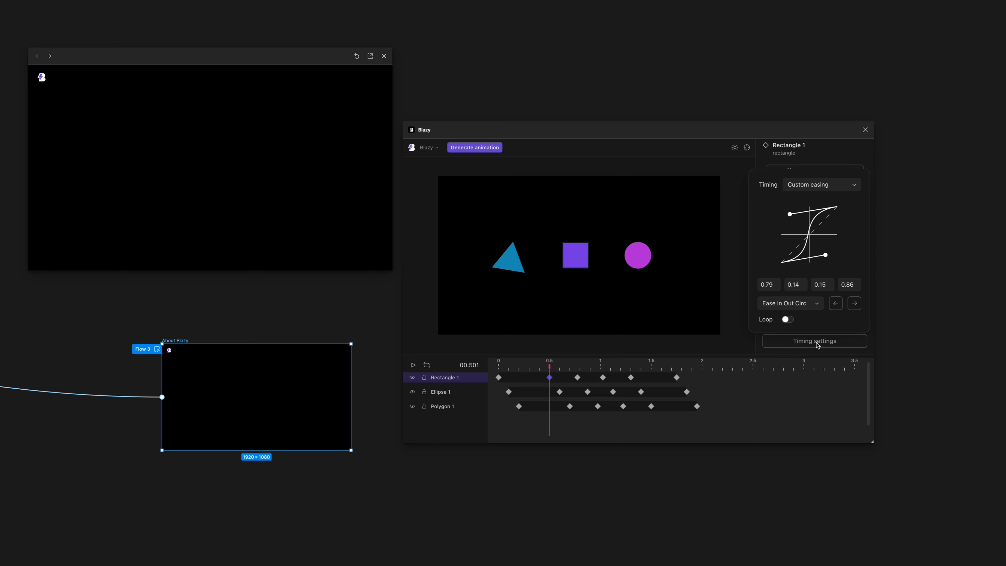
pyautogui.click(817, 344)
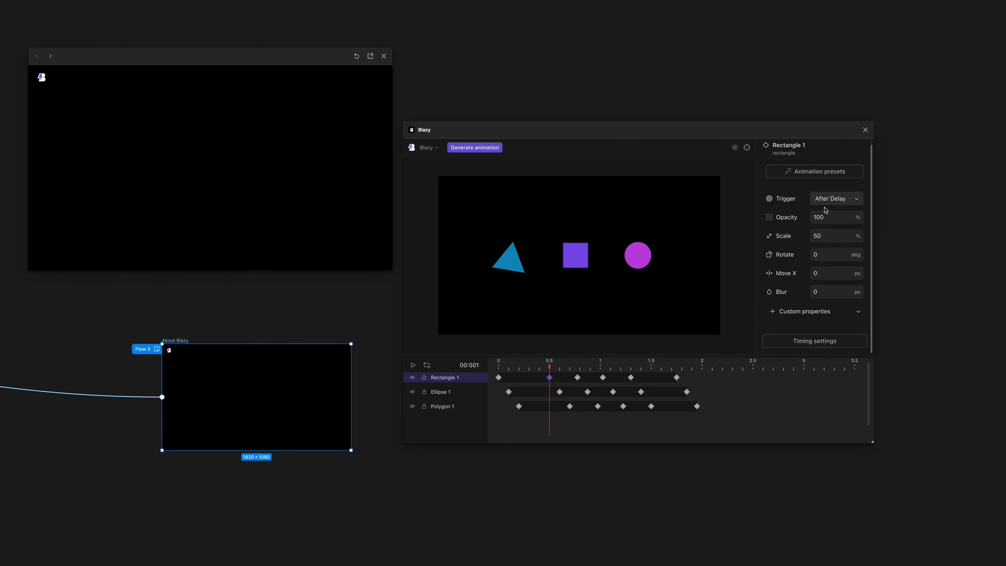
pyautogui.moveTo(629, 362); pyautogui.dragTo(499, 366)
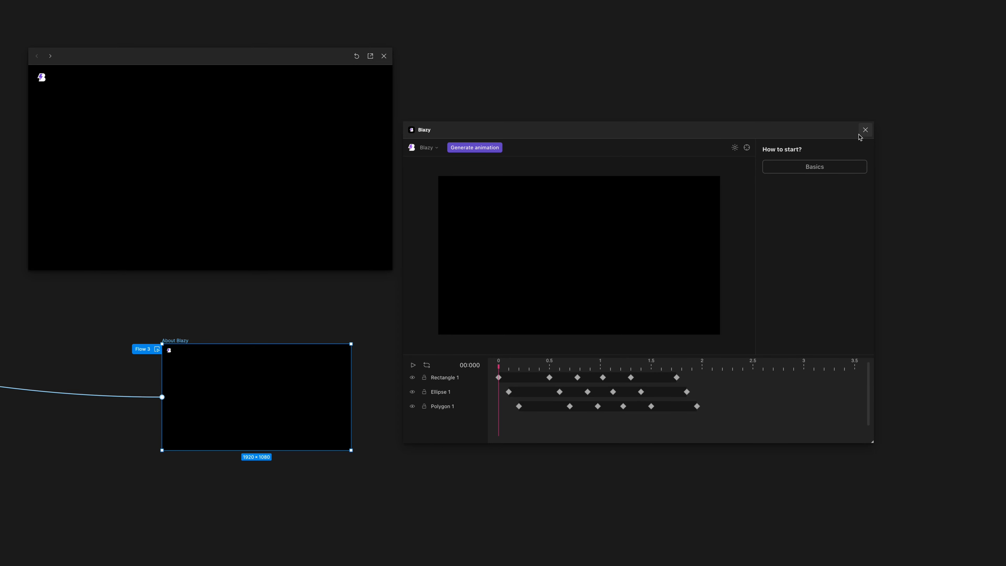
# Show the hidden Figma interface again and close the prototype preview and the Blazy plugin window.
pyautogui.moveTo(578, 98); pyautogui.dragTo(605, 89)
pyautogui.hotkey('ctrl', '\\')
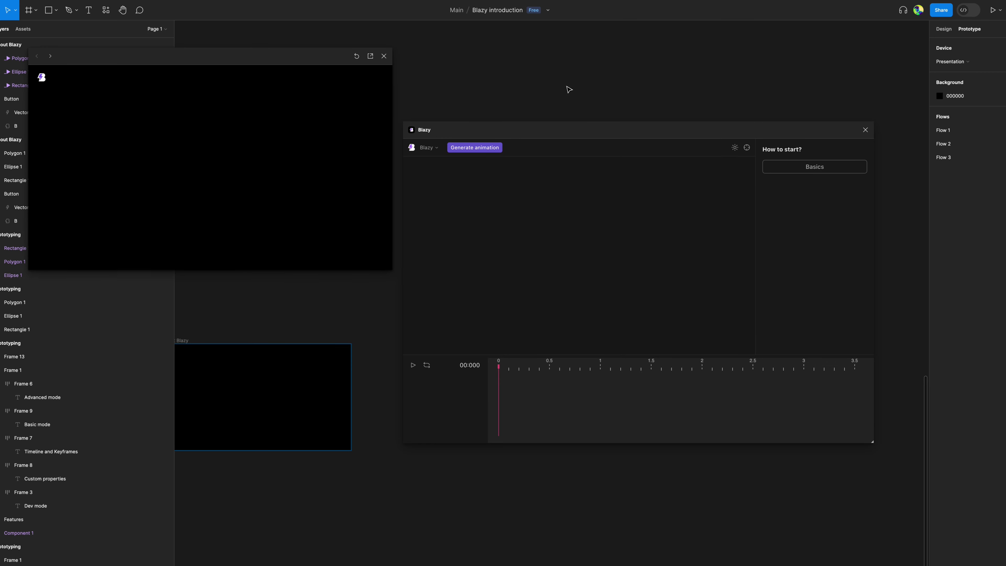
pyautogui.moveTo(186, 60); pyautogui.dragTo(384, 54)
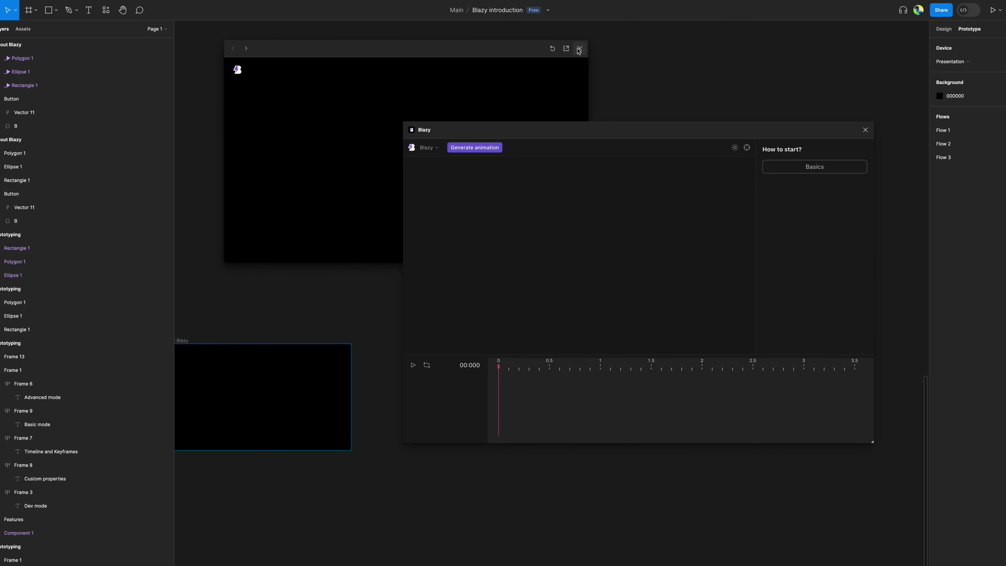
pyautogui.click(580, 56)
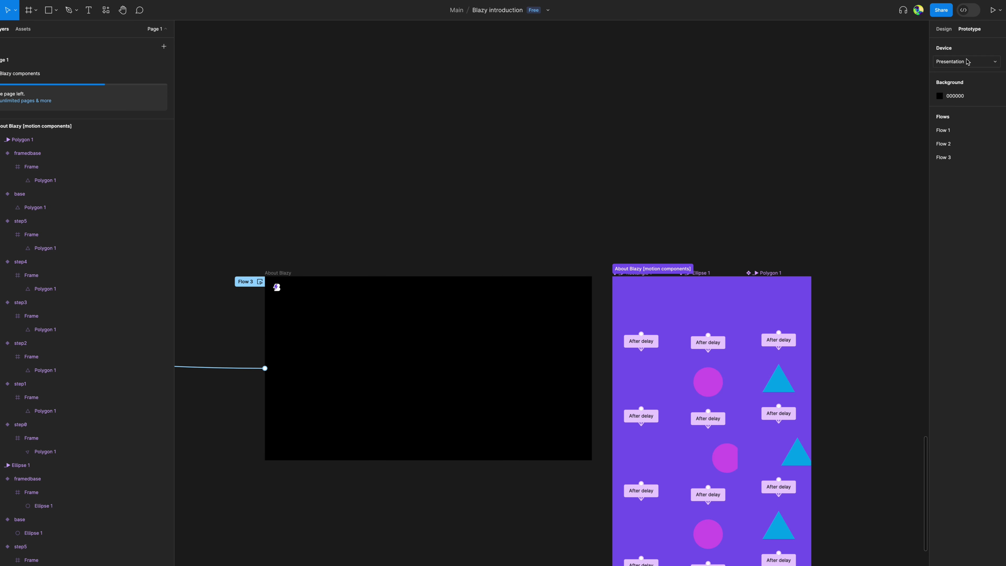
# Switch the file to Dev Mode and select the About Blazy frame for inspection.
pyautogui.click(963, 10)
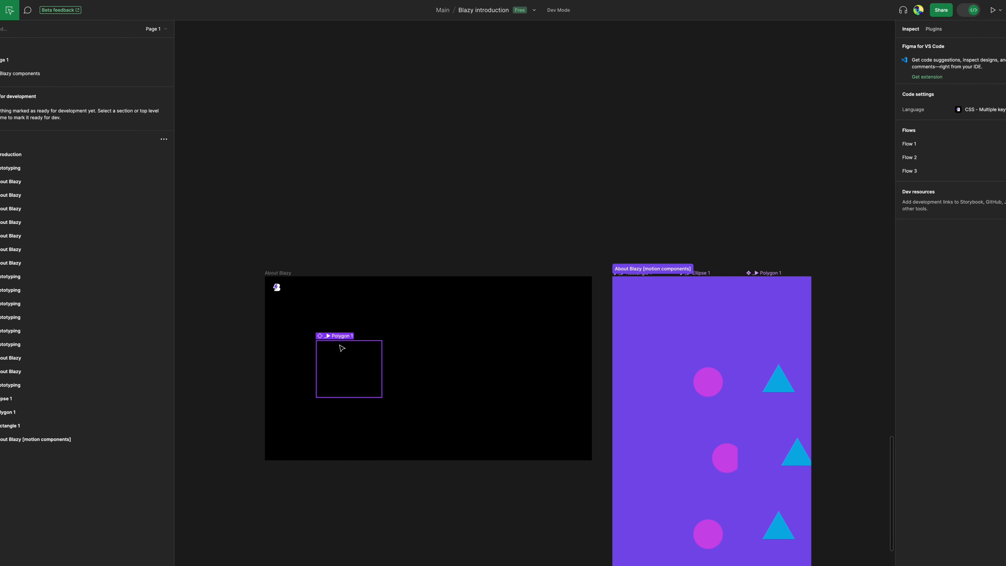
pyautogui.scroll(2, 341, 347)
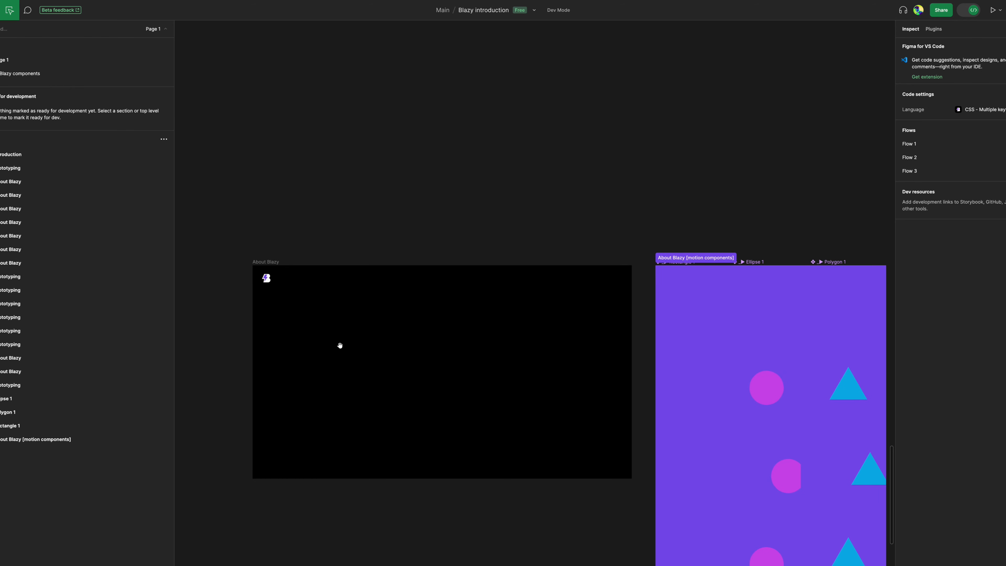
pyautogui.click(273, 258)
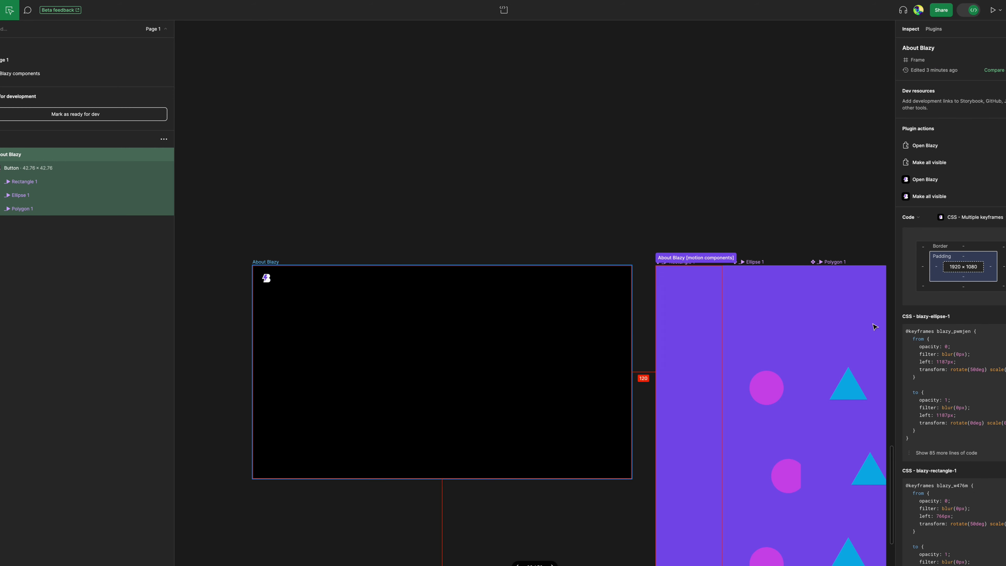
# Examine the CSS keyframe code generated for the ellipse, rectangle and polygon of the About Blazy frame.
pyautogui.scroll(-8, 948, 325)
pyautogui.scroll(7, 949, 325)
pyautogui.scroll(-5, 949, 325)
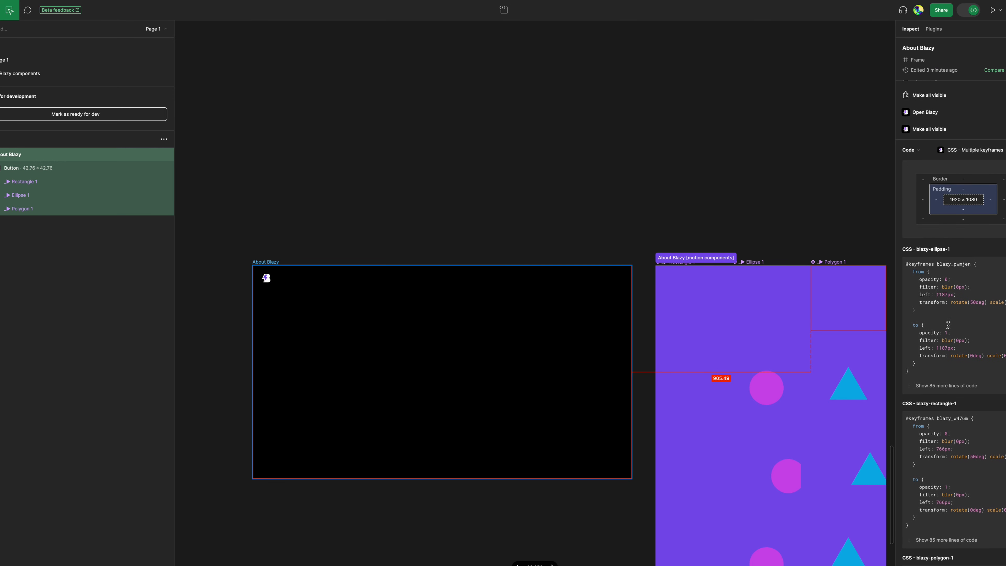
pyautogui.scroll(-3, 942, 293)
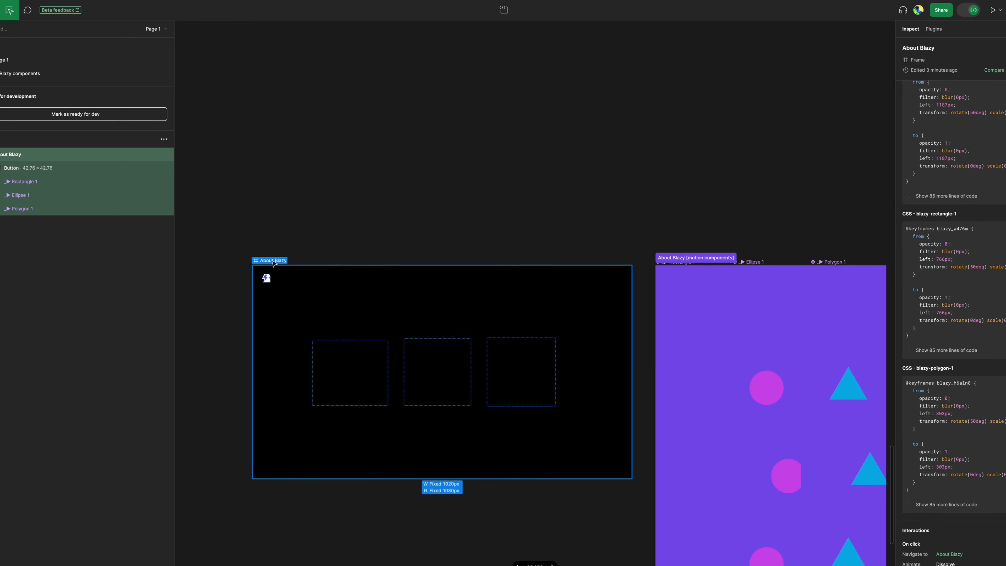
pyautogui.scroll(5, 1002, 349)
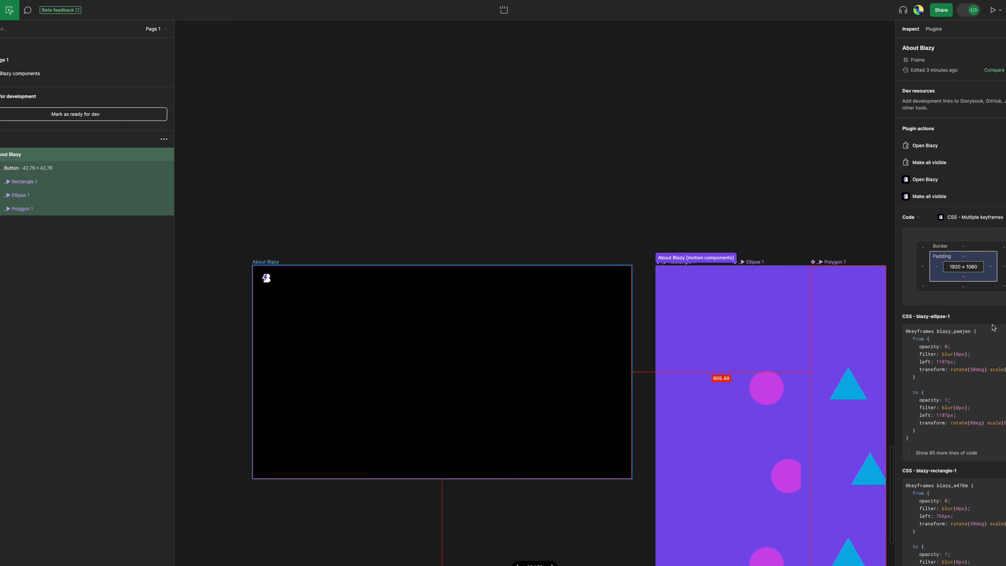
pyautogui.scroll(-5, 936, 305)
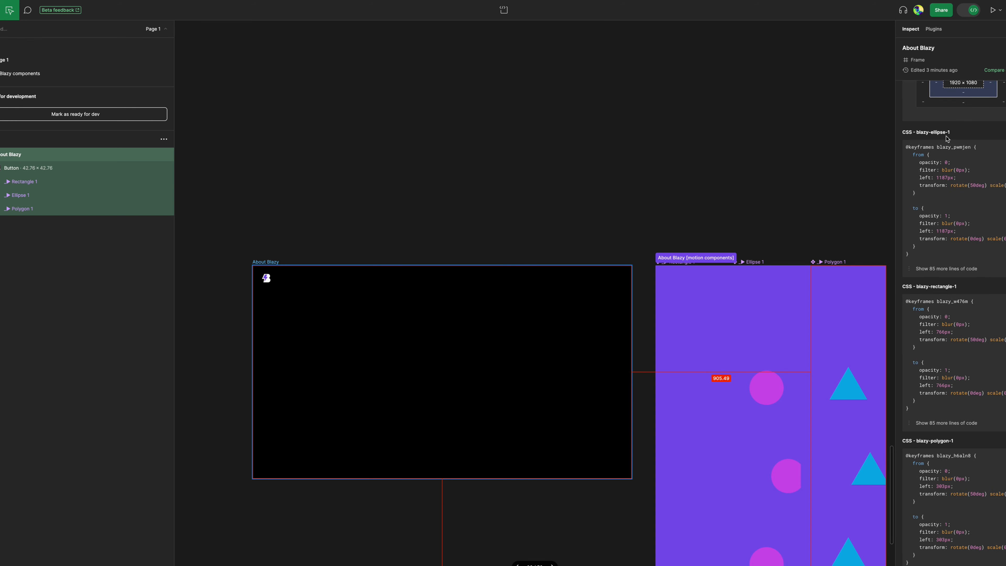
# Expand the full blazy-ellipse-1 CSS and read through its keyframes and element properties.
pyautogui.click(945, 268)
pyautogui.scroll(-4, 966, 302)
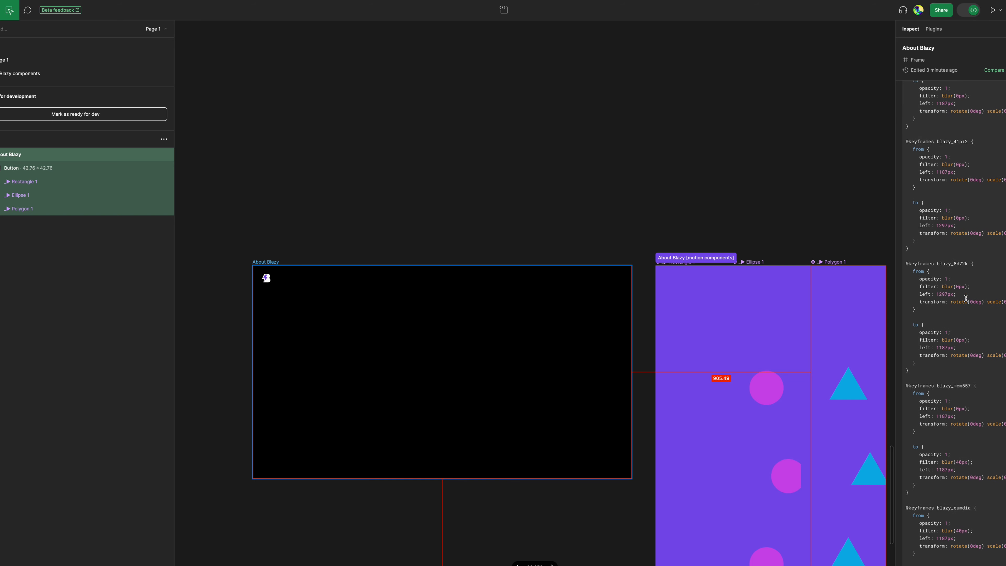
pyautogui.scroll(-8, 977, 356)
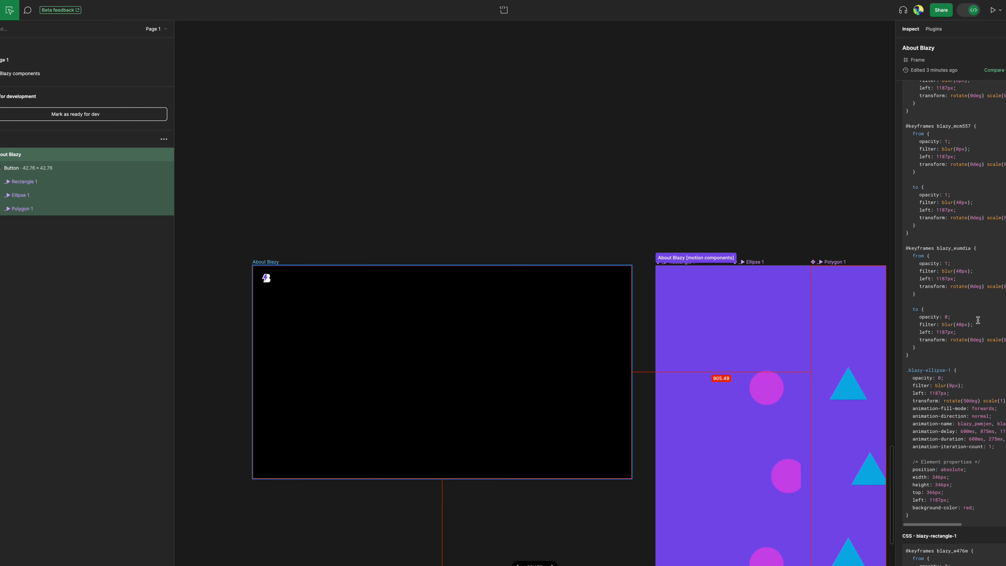
pyautogui.scroll(10, 977, 326)
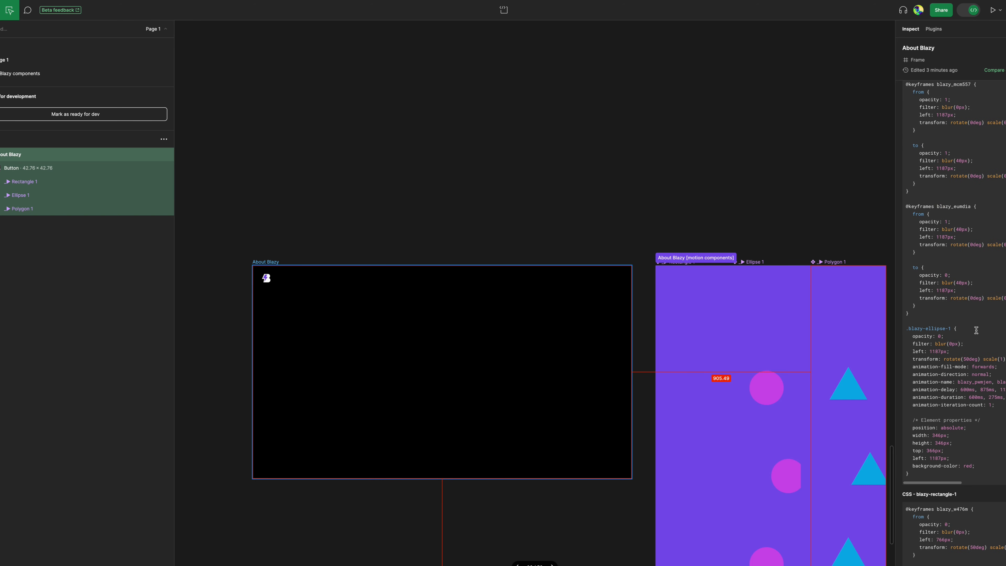
pyautogui.scroll(5, 974, 327)
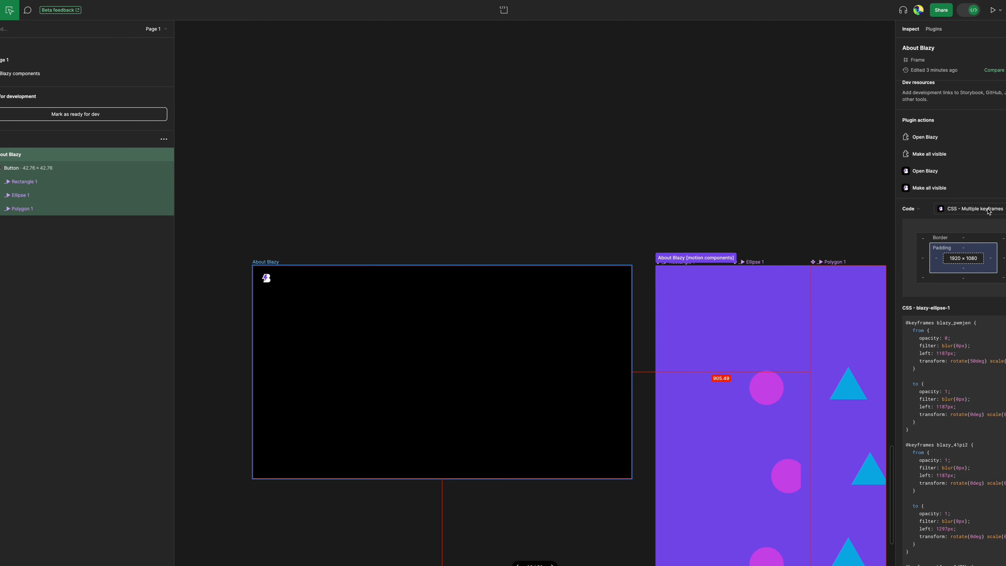